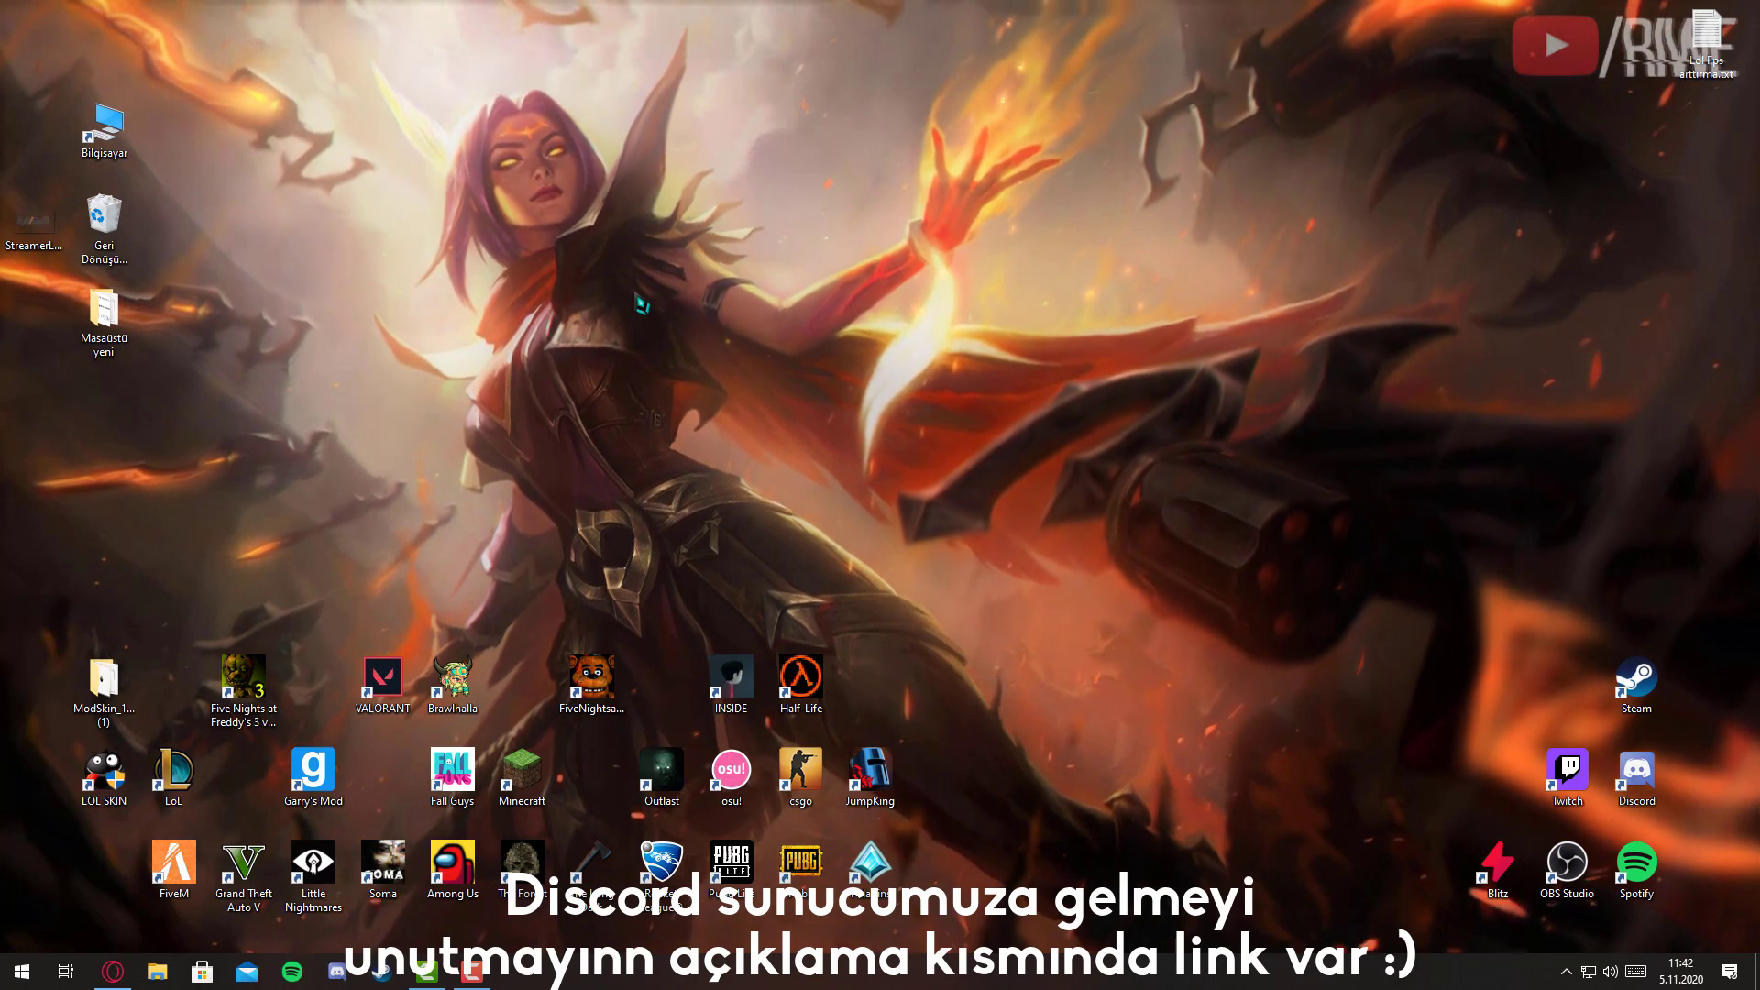
# Run msconfig to open System Configuration and bring up the advanced boot options for Windows 10.
pyautogui.press('super+r')
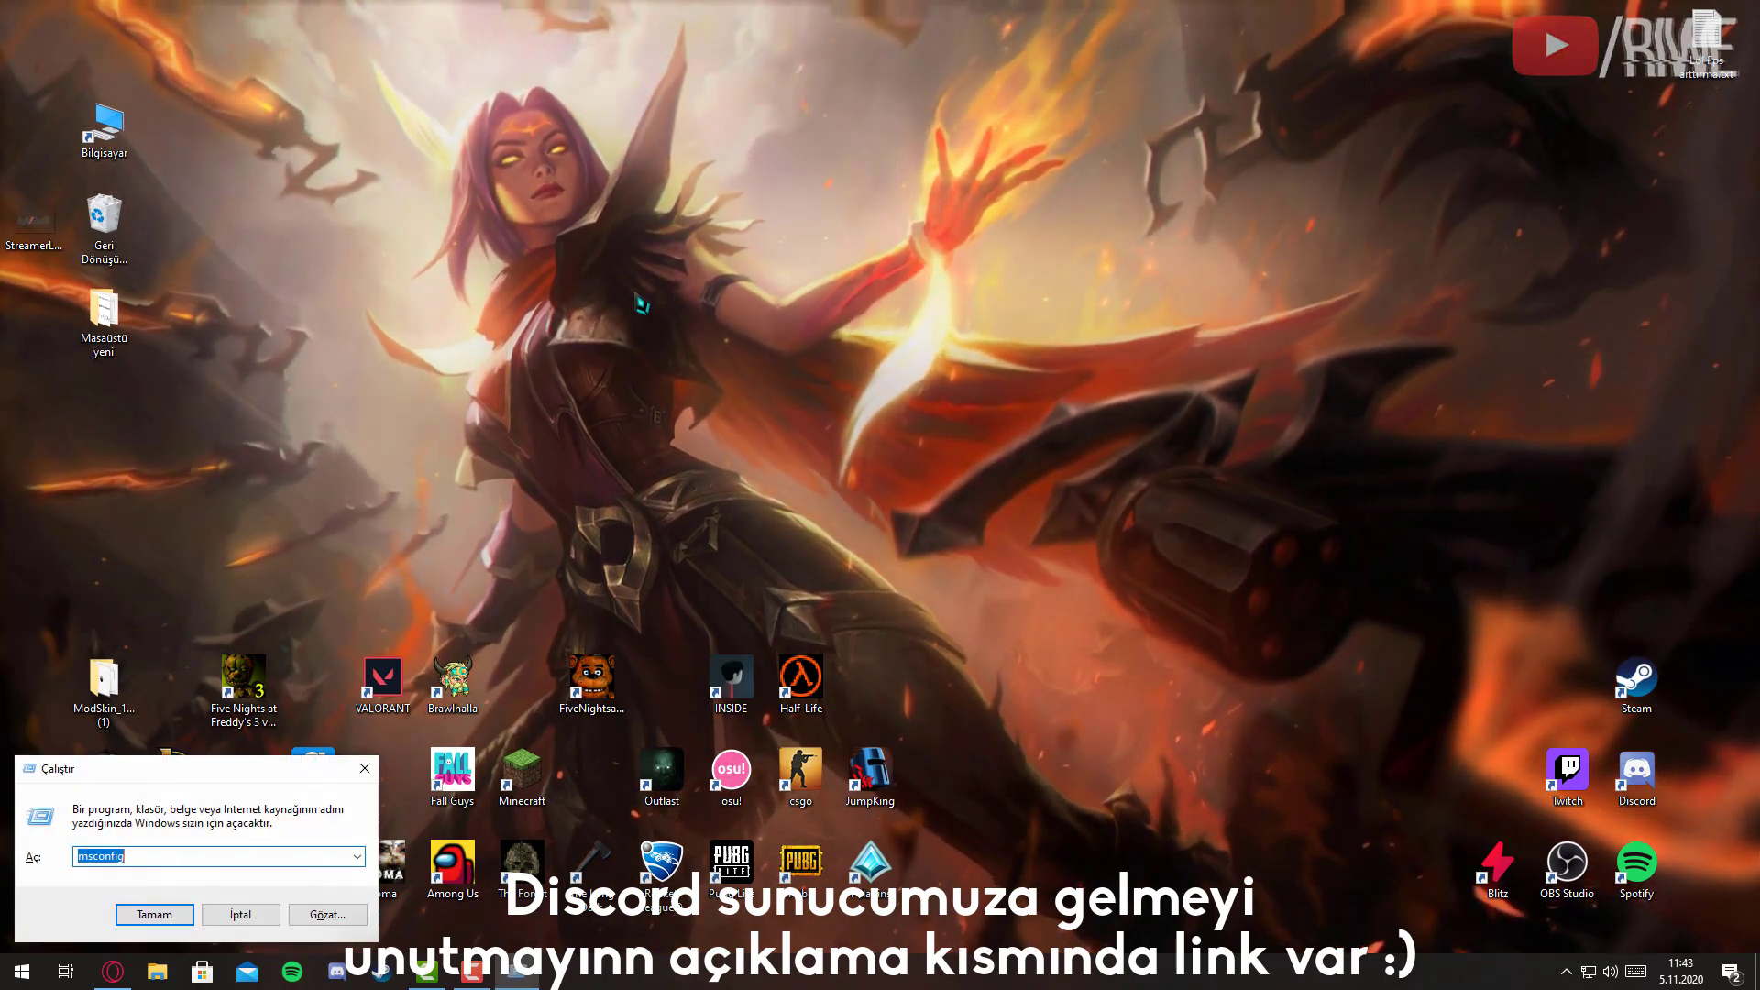
pyautogui.moveTo(268, 777); pyautogui.dragTo(845, 411)
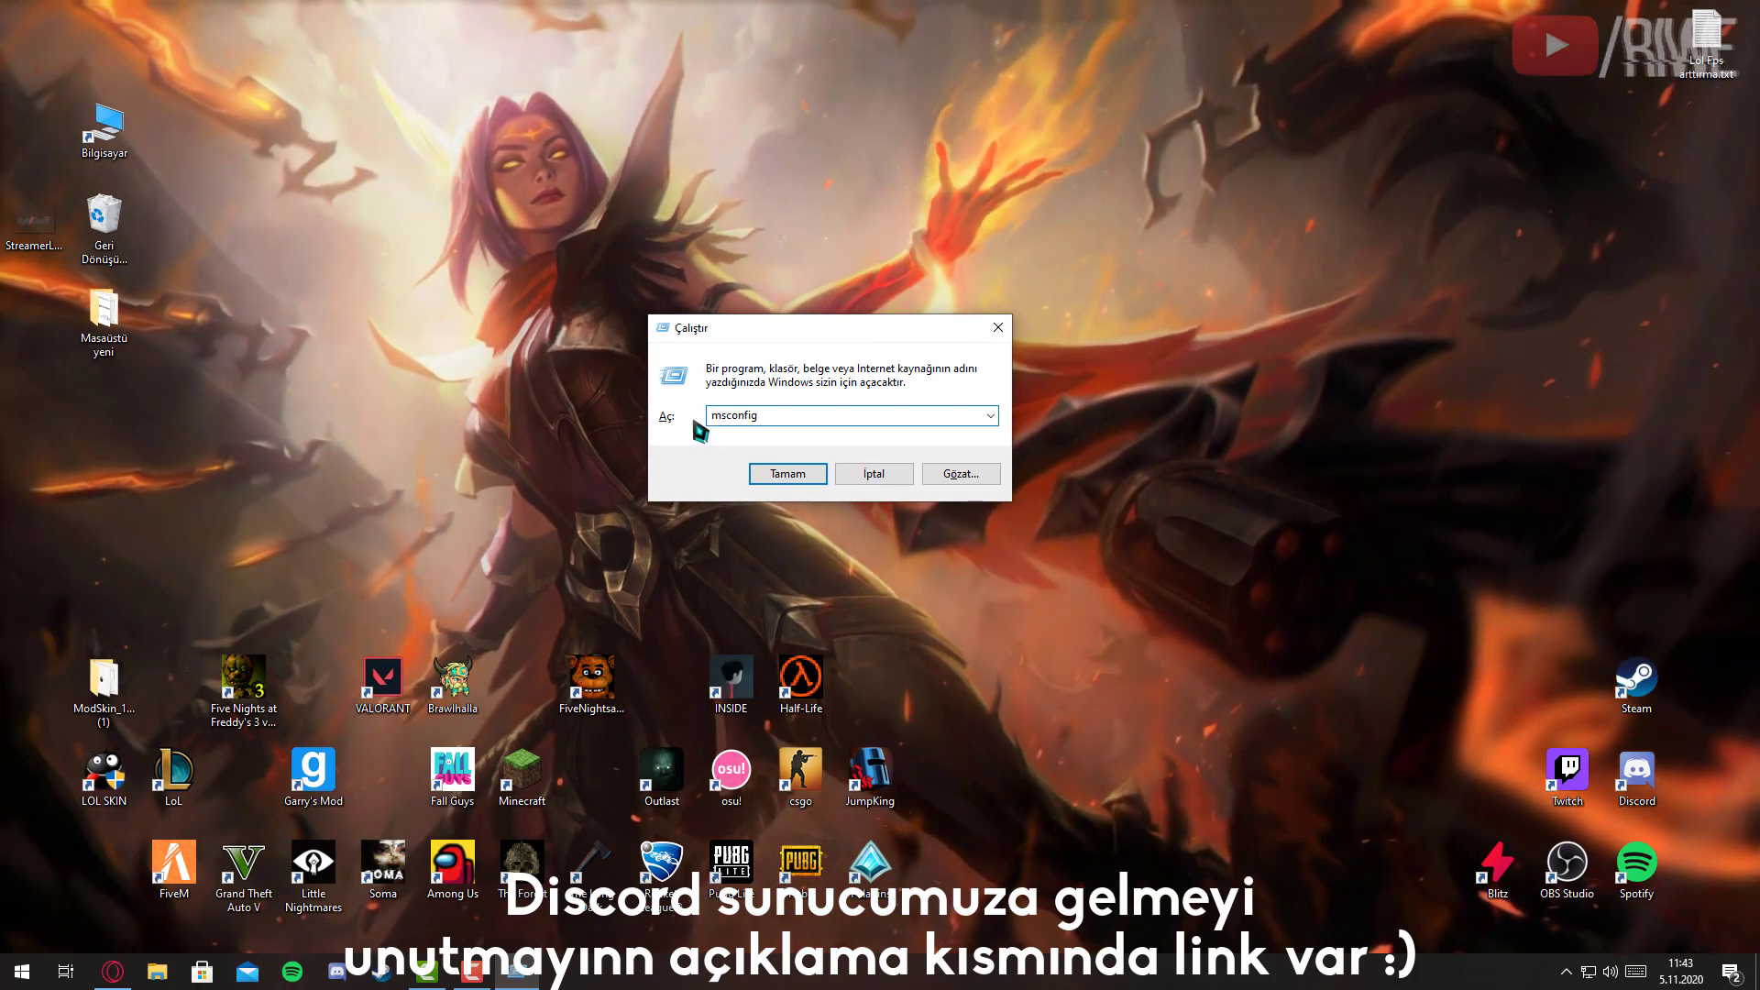
pyautogui.click(784, 475)
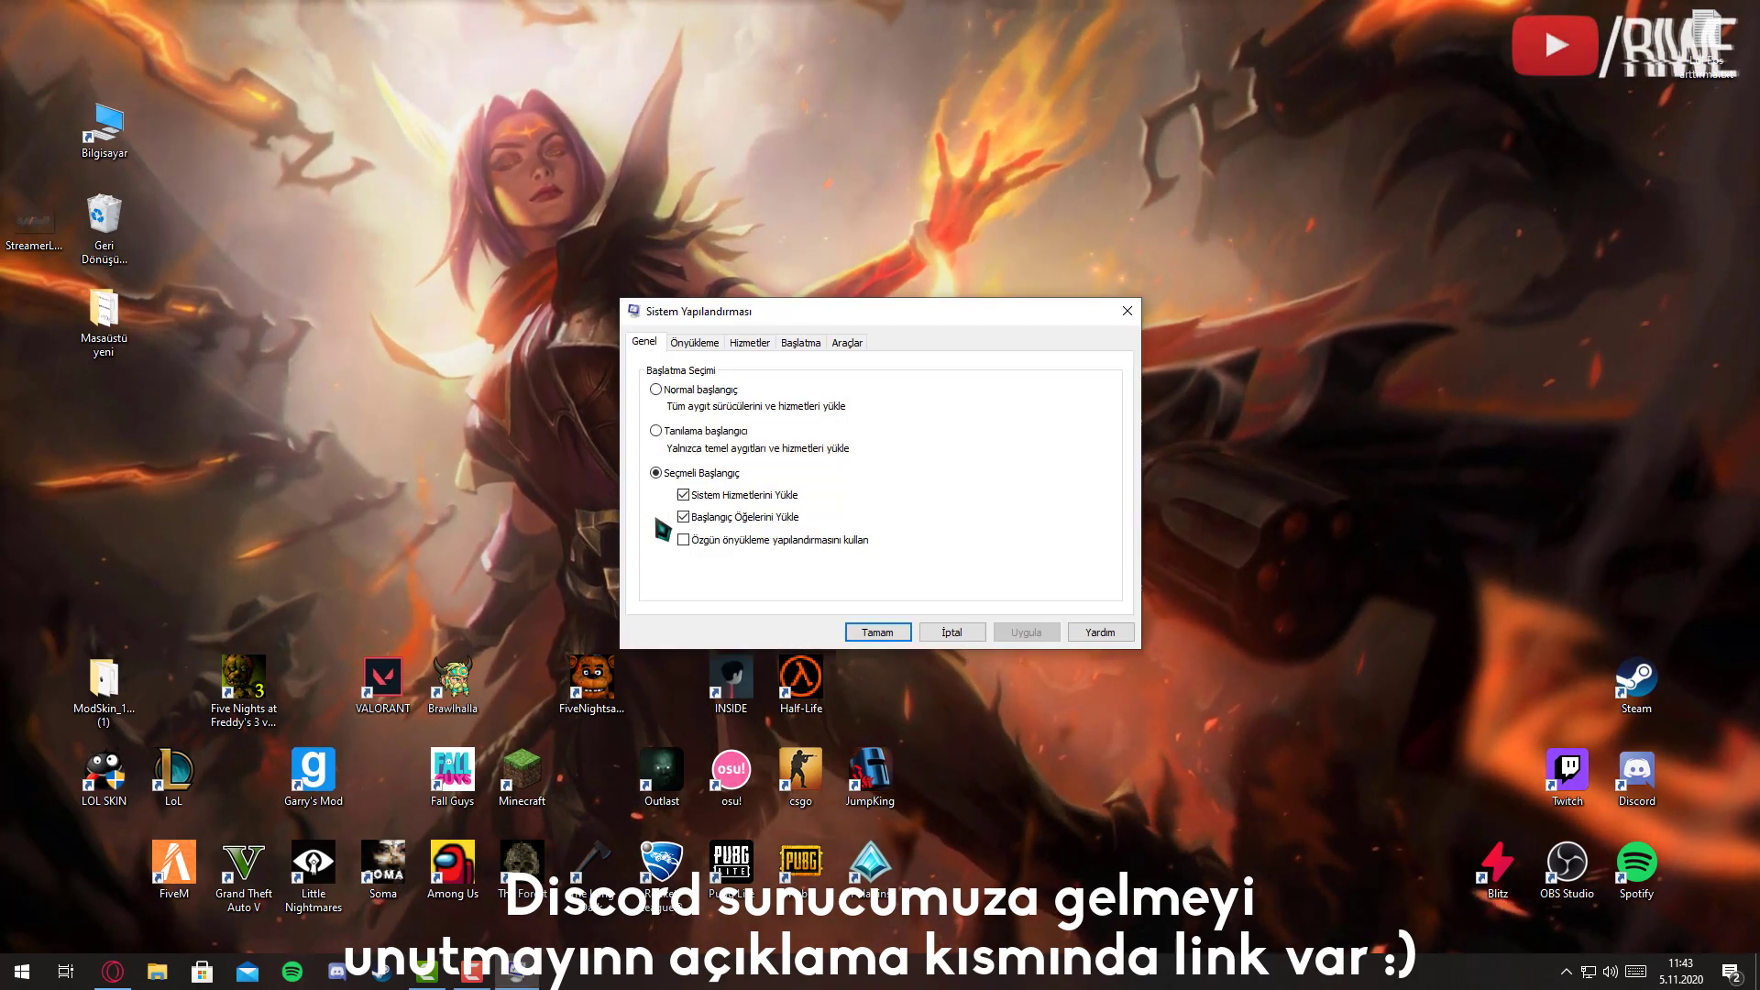
pyautogui.moveTo(804, 303); pyautogui.dragTo(771, 263)
pyautogui.click(663, 305)
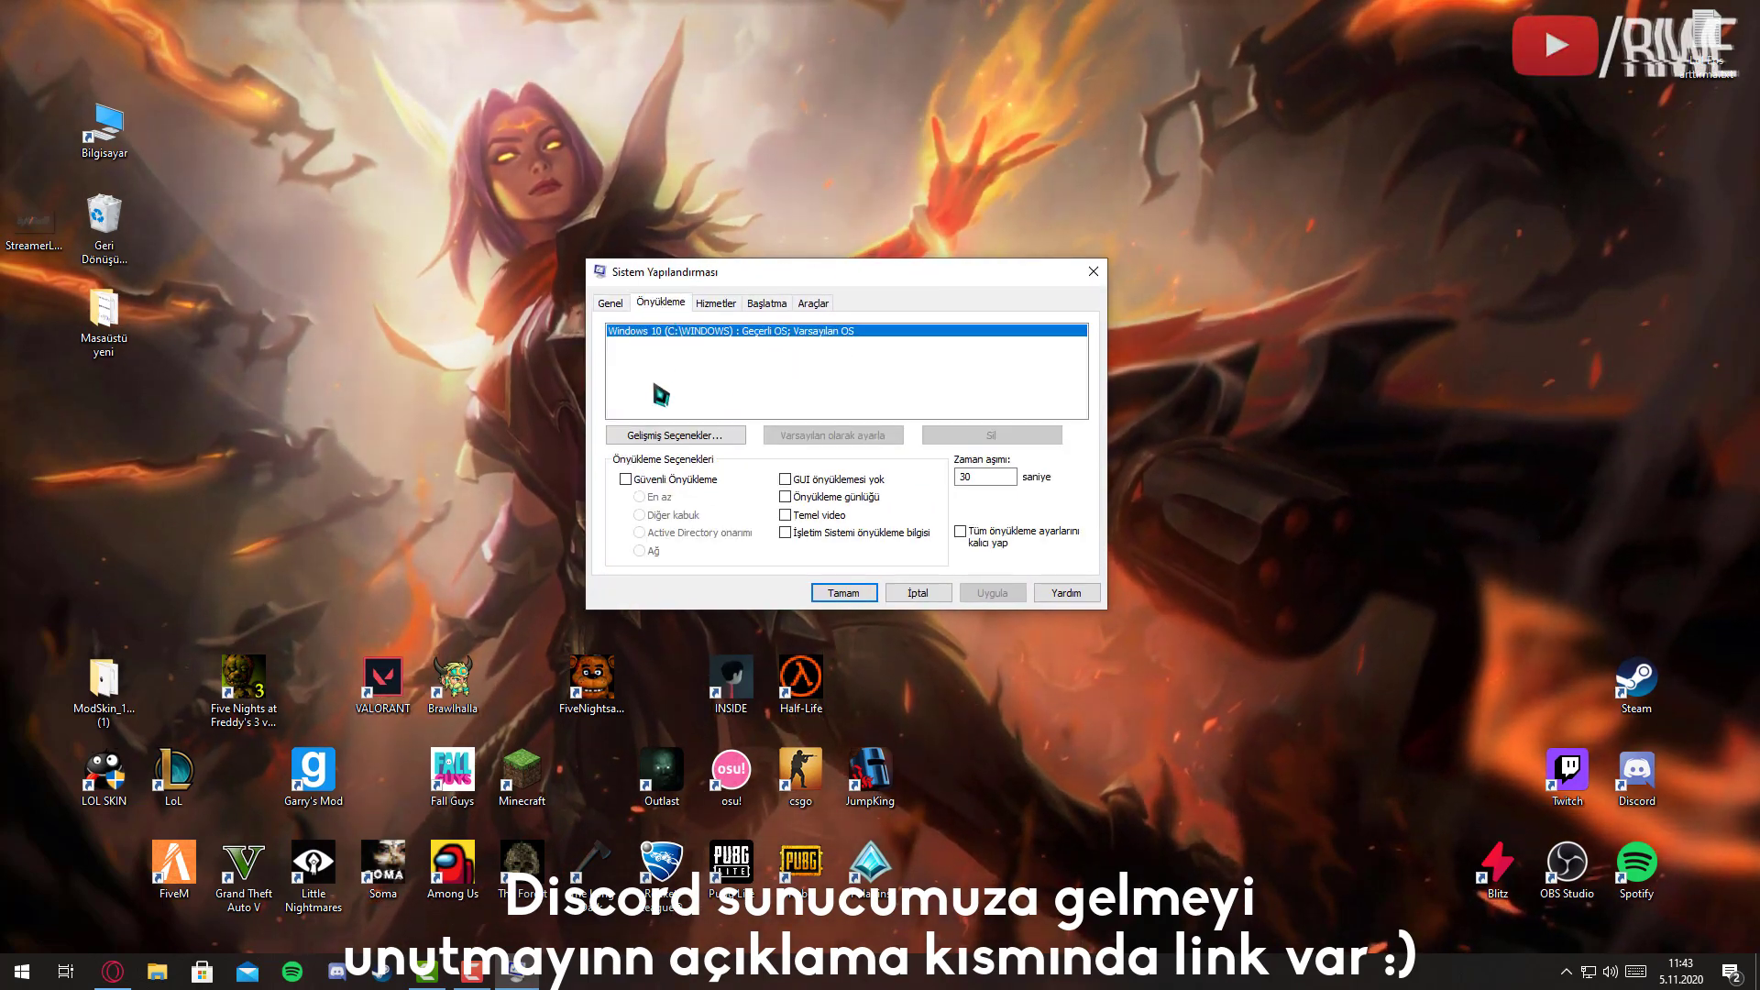
pyautogui.click(663, 437)
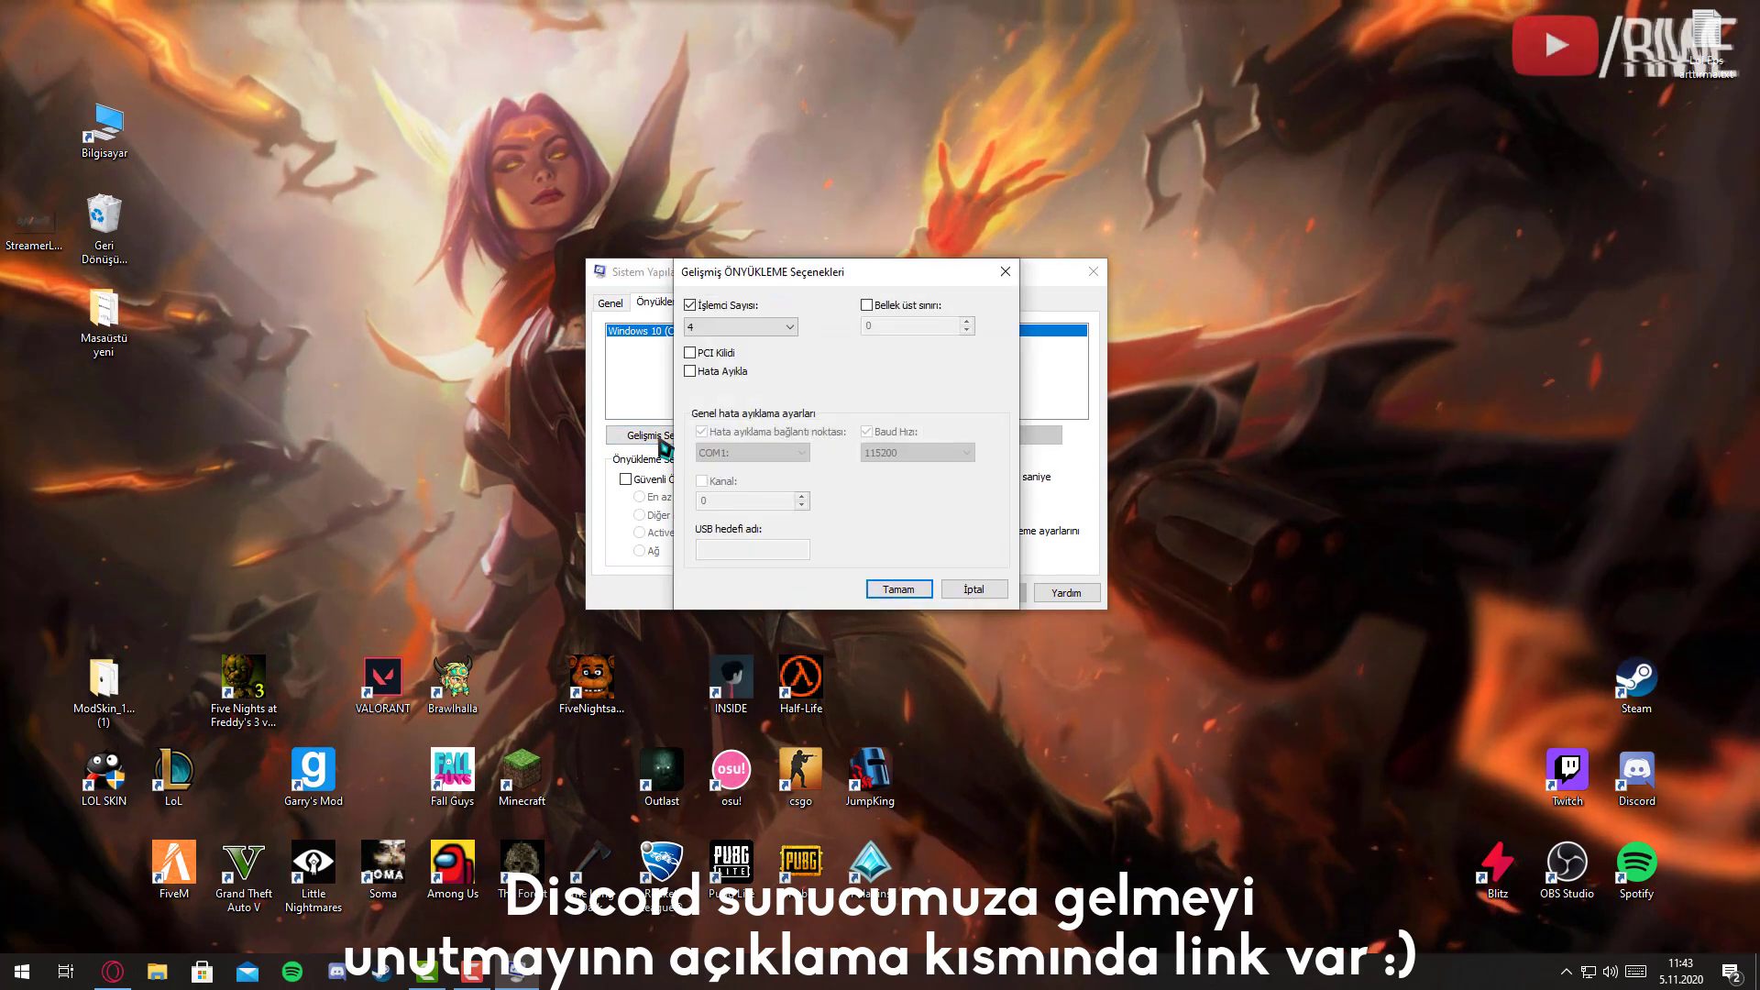
pyautogui.moveTo(806, 286); pyautogui.dragTo(802, 289)
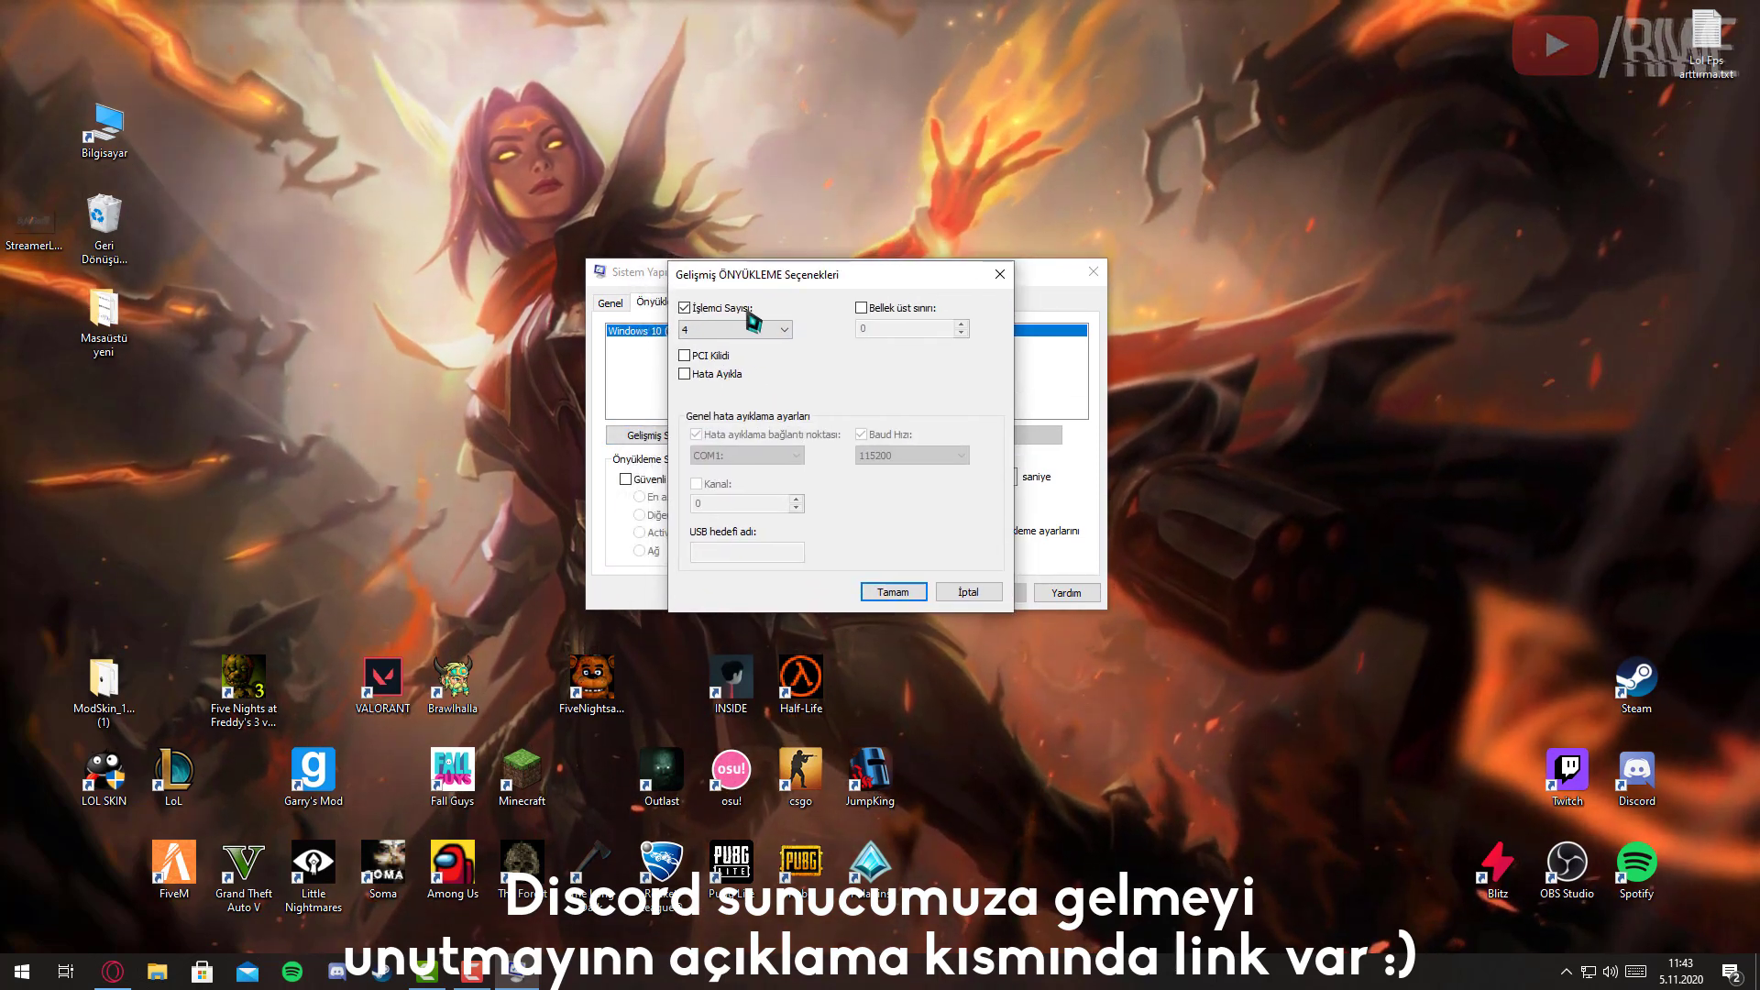
# Set the number of processors to 4 in the advanced boot options and confirm.
pyautogui.click(724, 329)
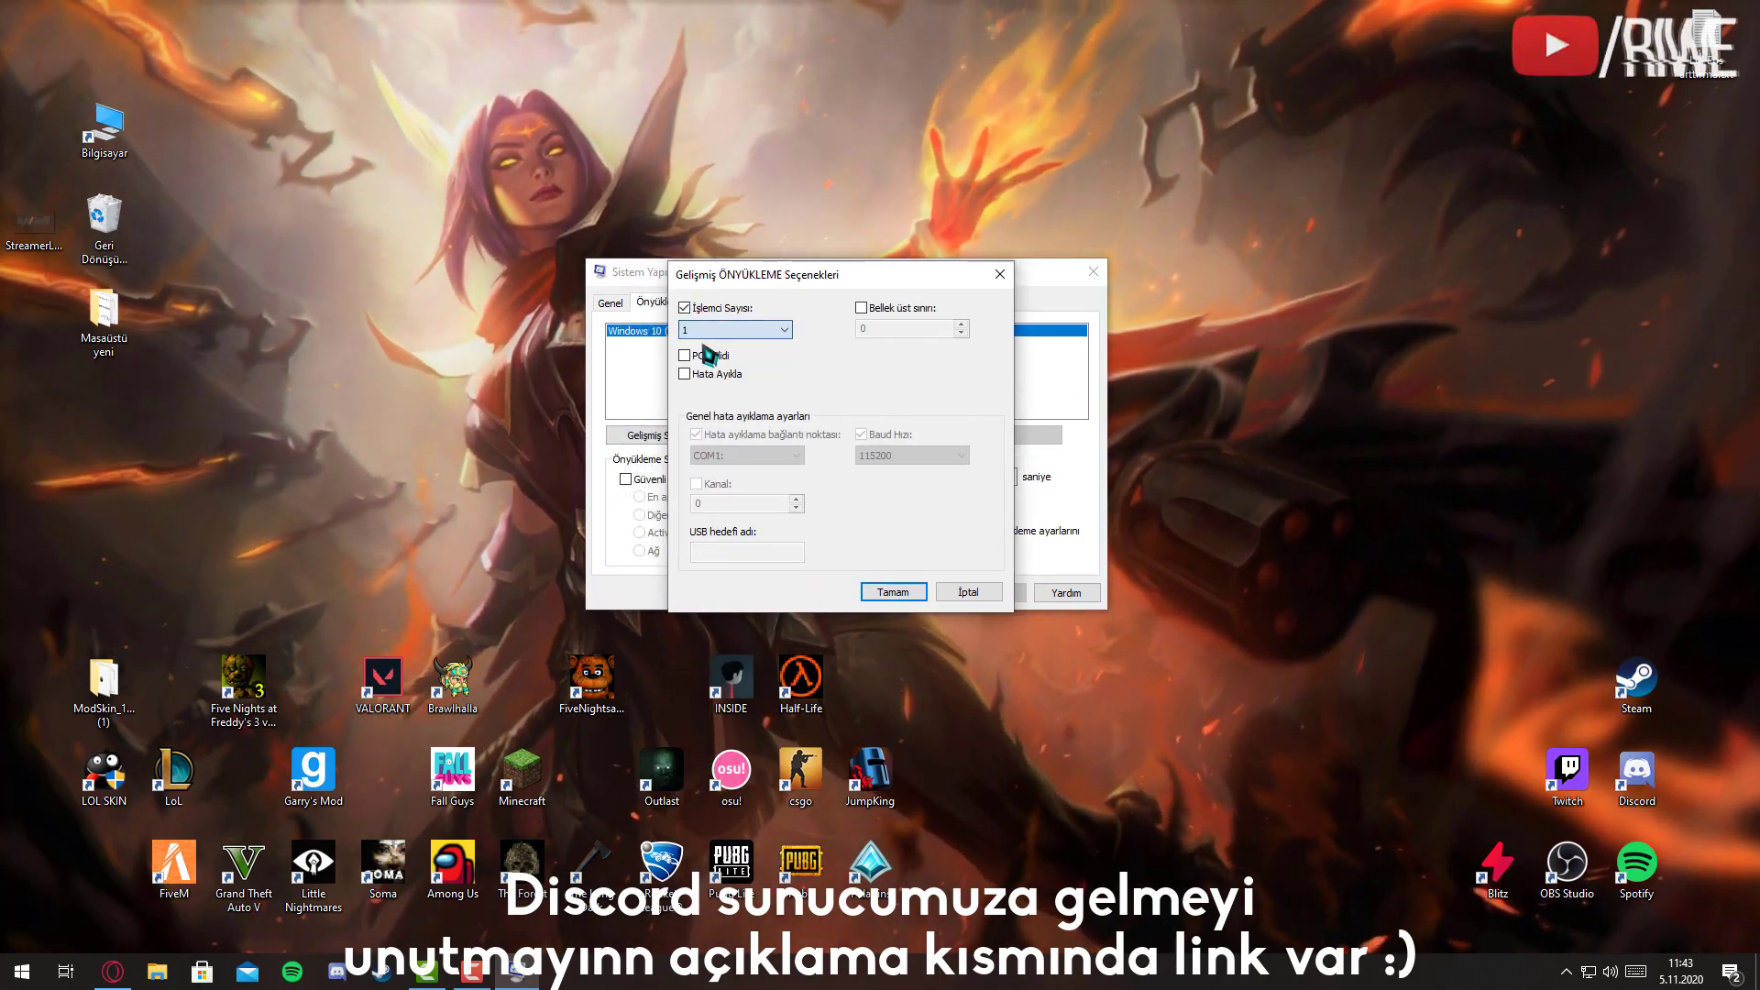
pyautogui.click(724, 346)
pyautogui.click(715, 310)
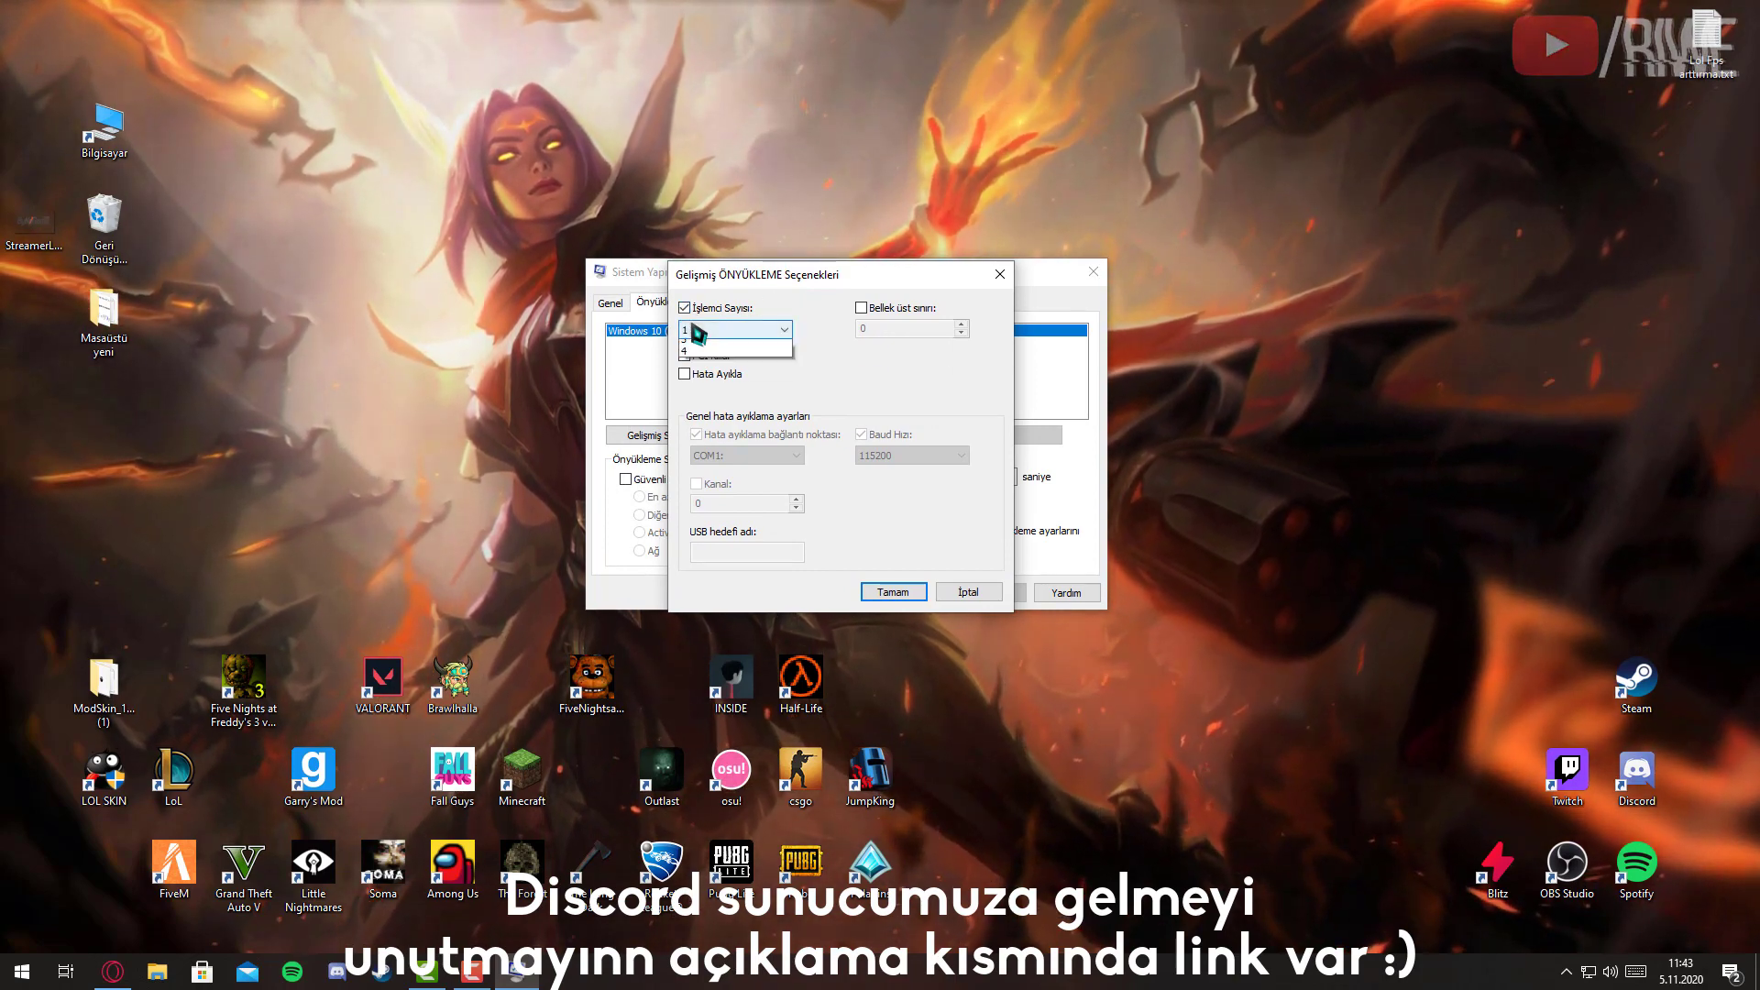
pyautogui.click(694, 329)
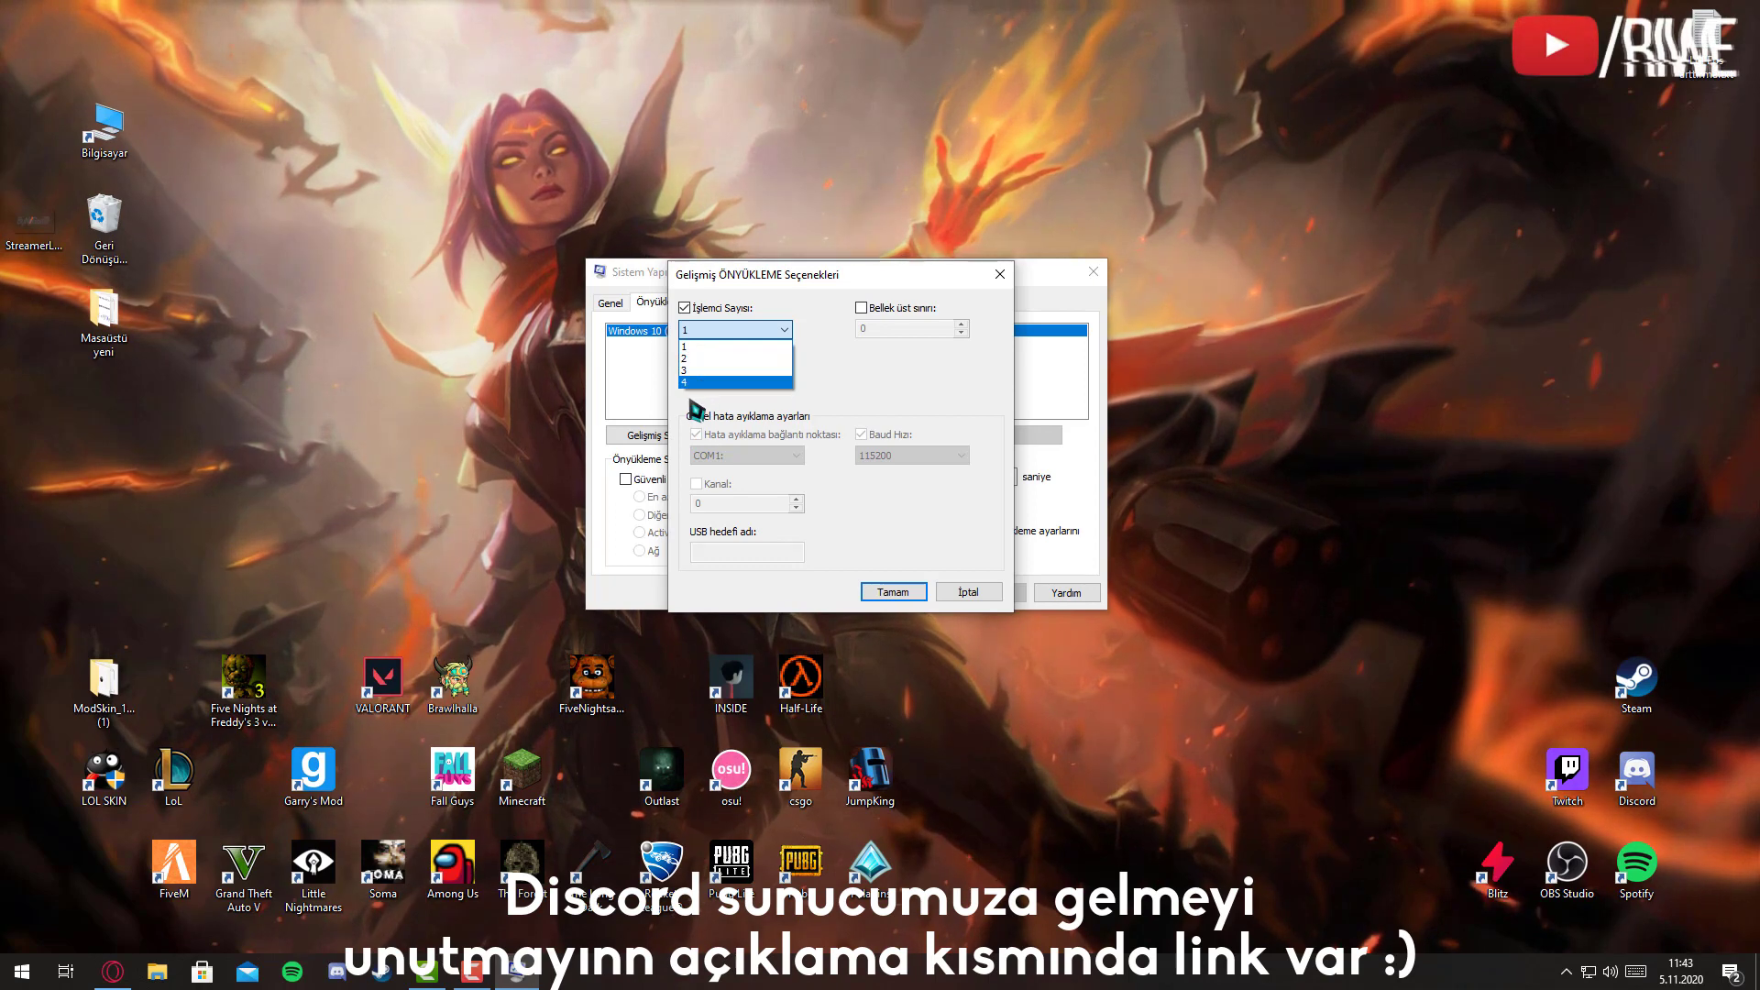
pyautogui.click(719, 382)
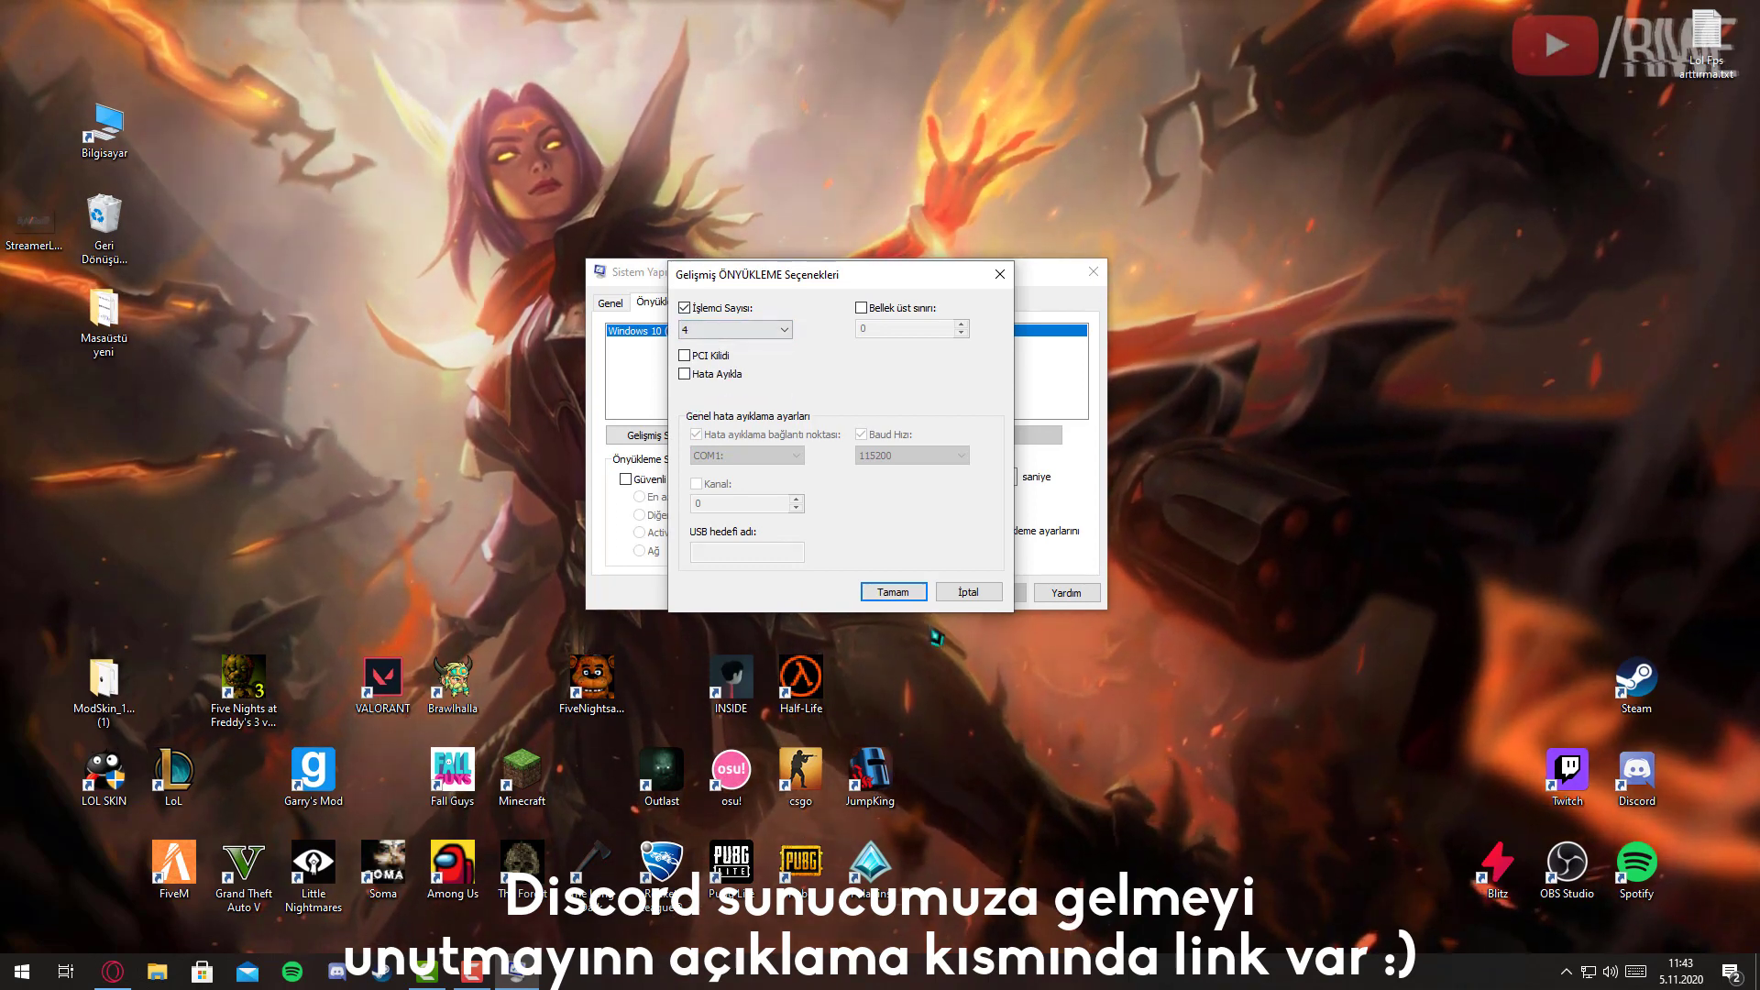
pyautogui.click(891, 592)
pyautogui.click(996, 594)
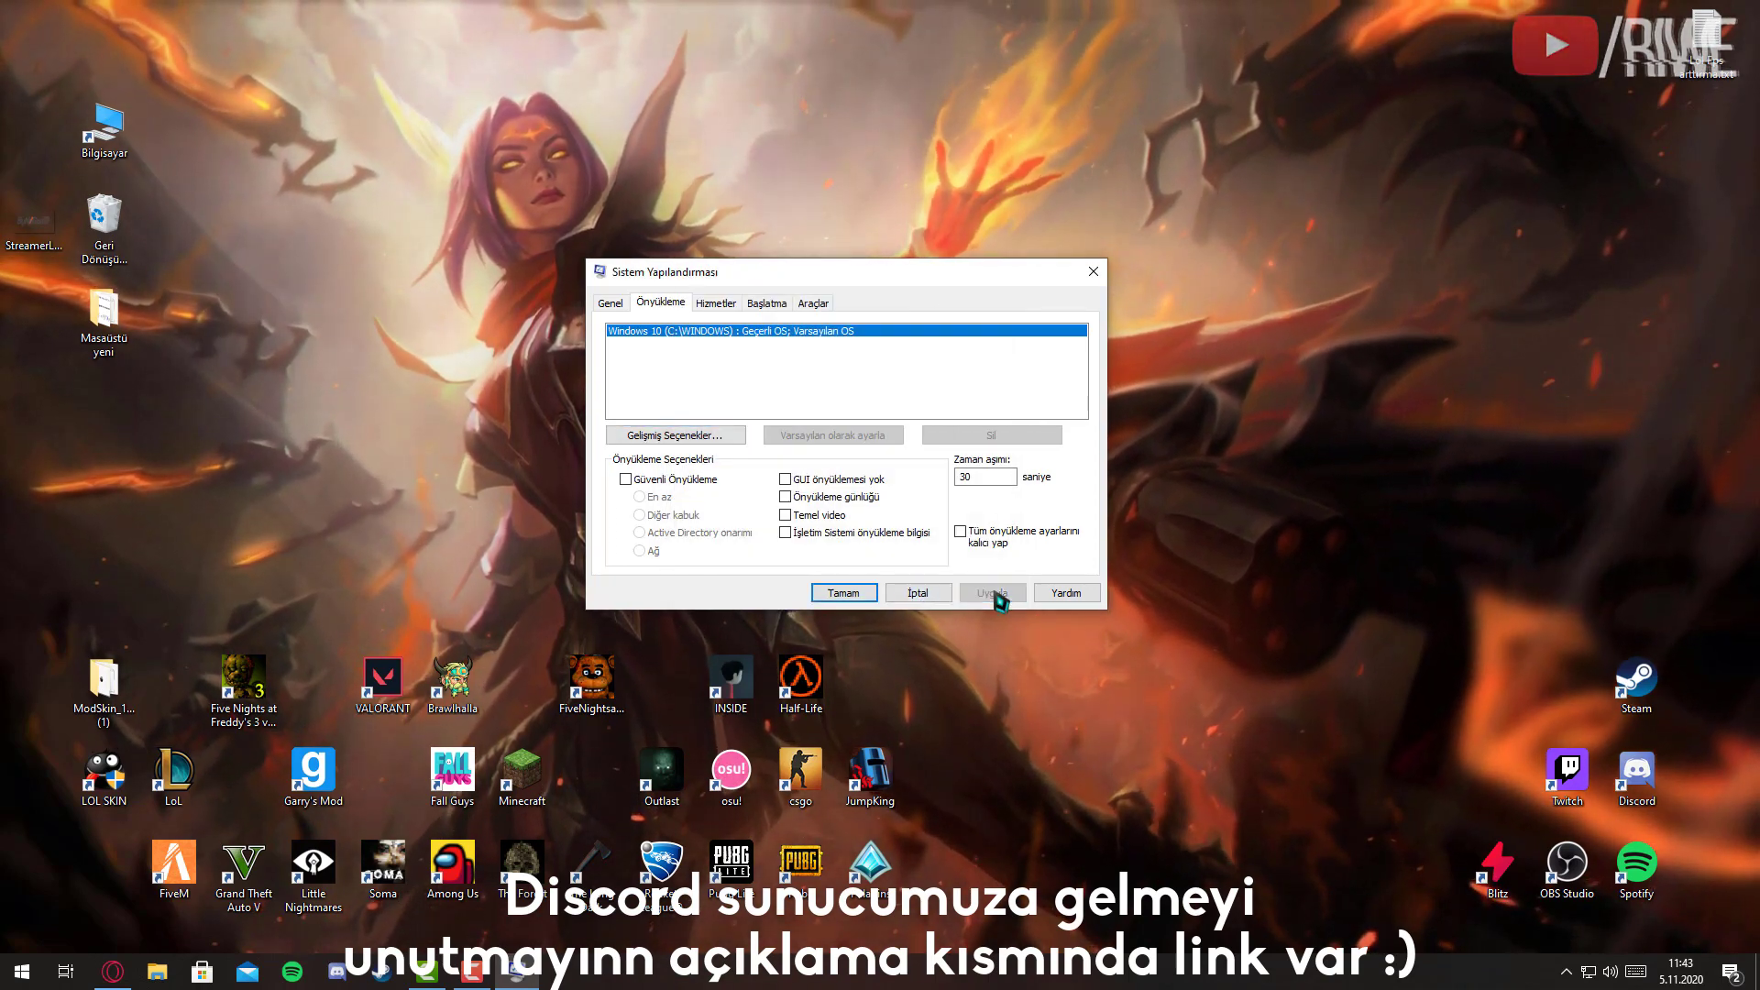
# Open Task Manager's startup apps list from System Configuration and cancel the System Configuration window.
pyautogui.click(715, 305)
pyautogui.click(767, 303)
pyautogui.click(810, 303)
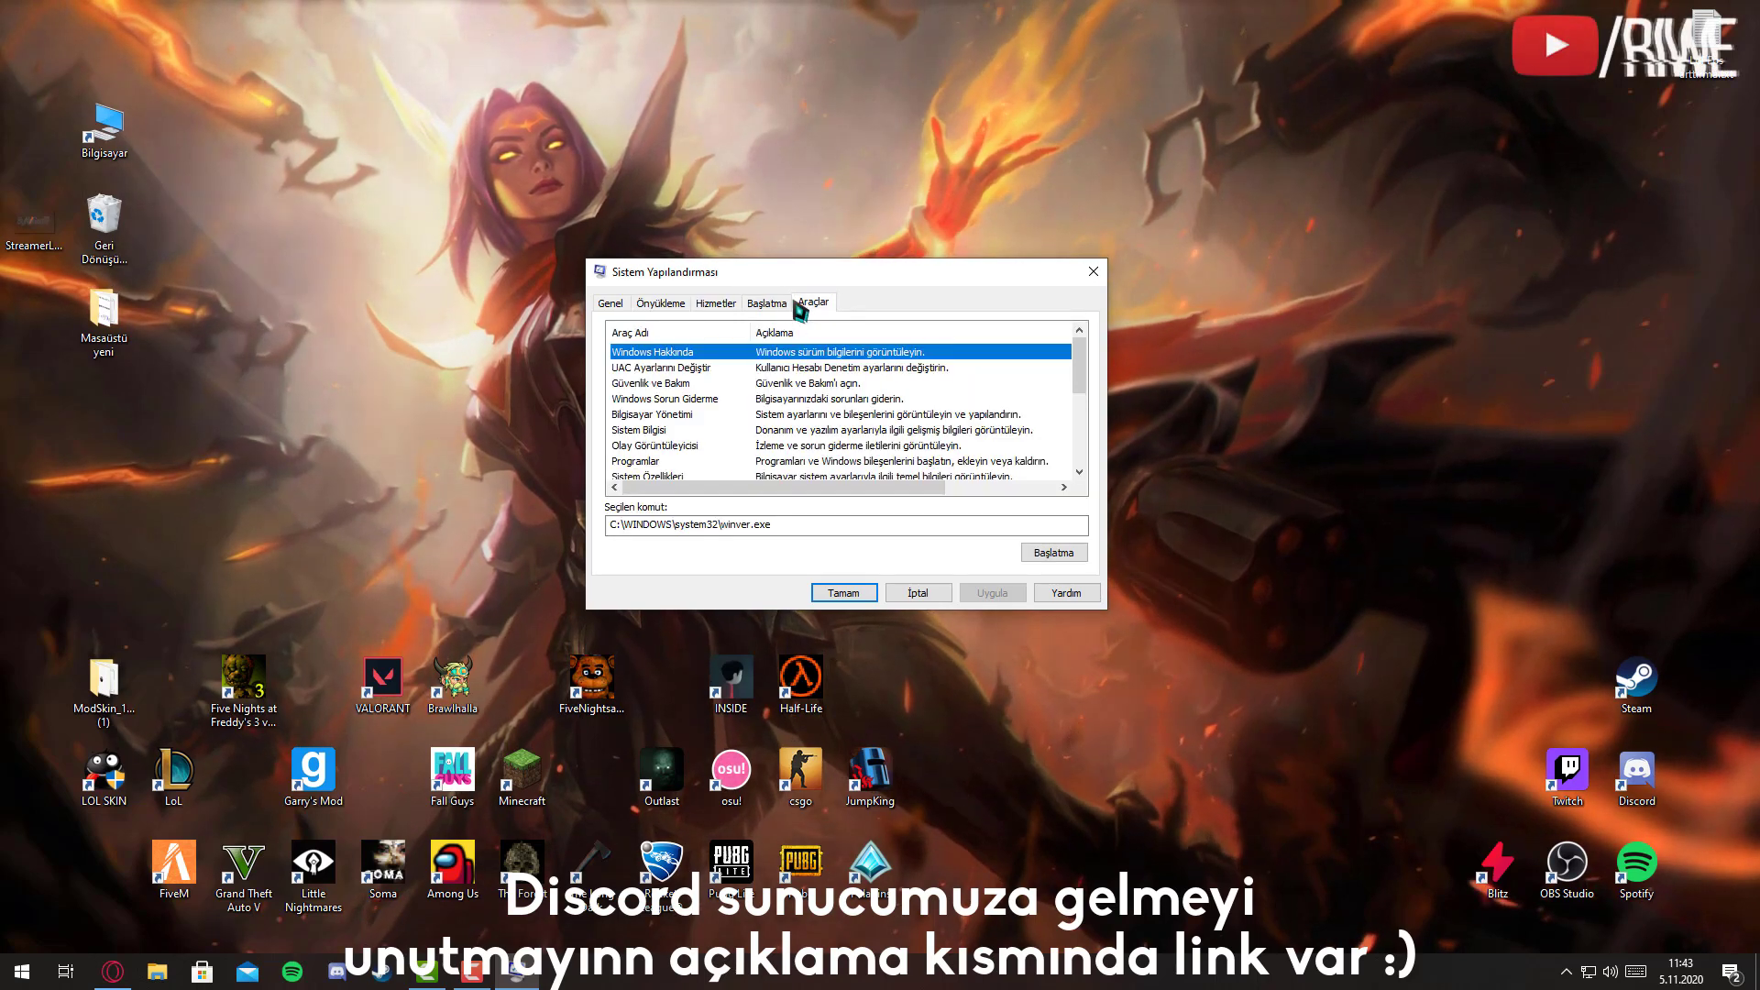
pyautogui.click(768, 303)
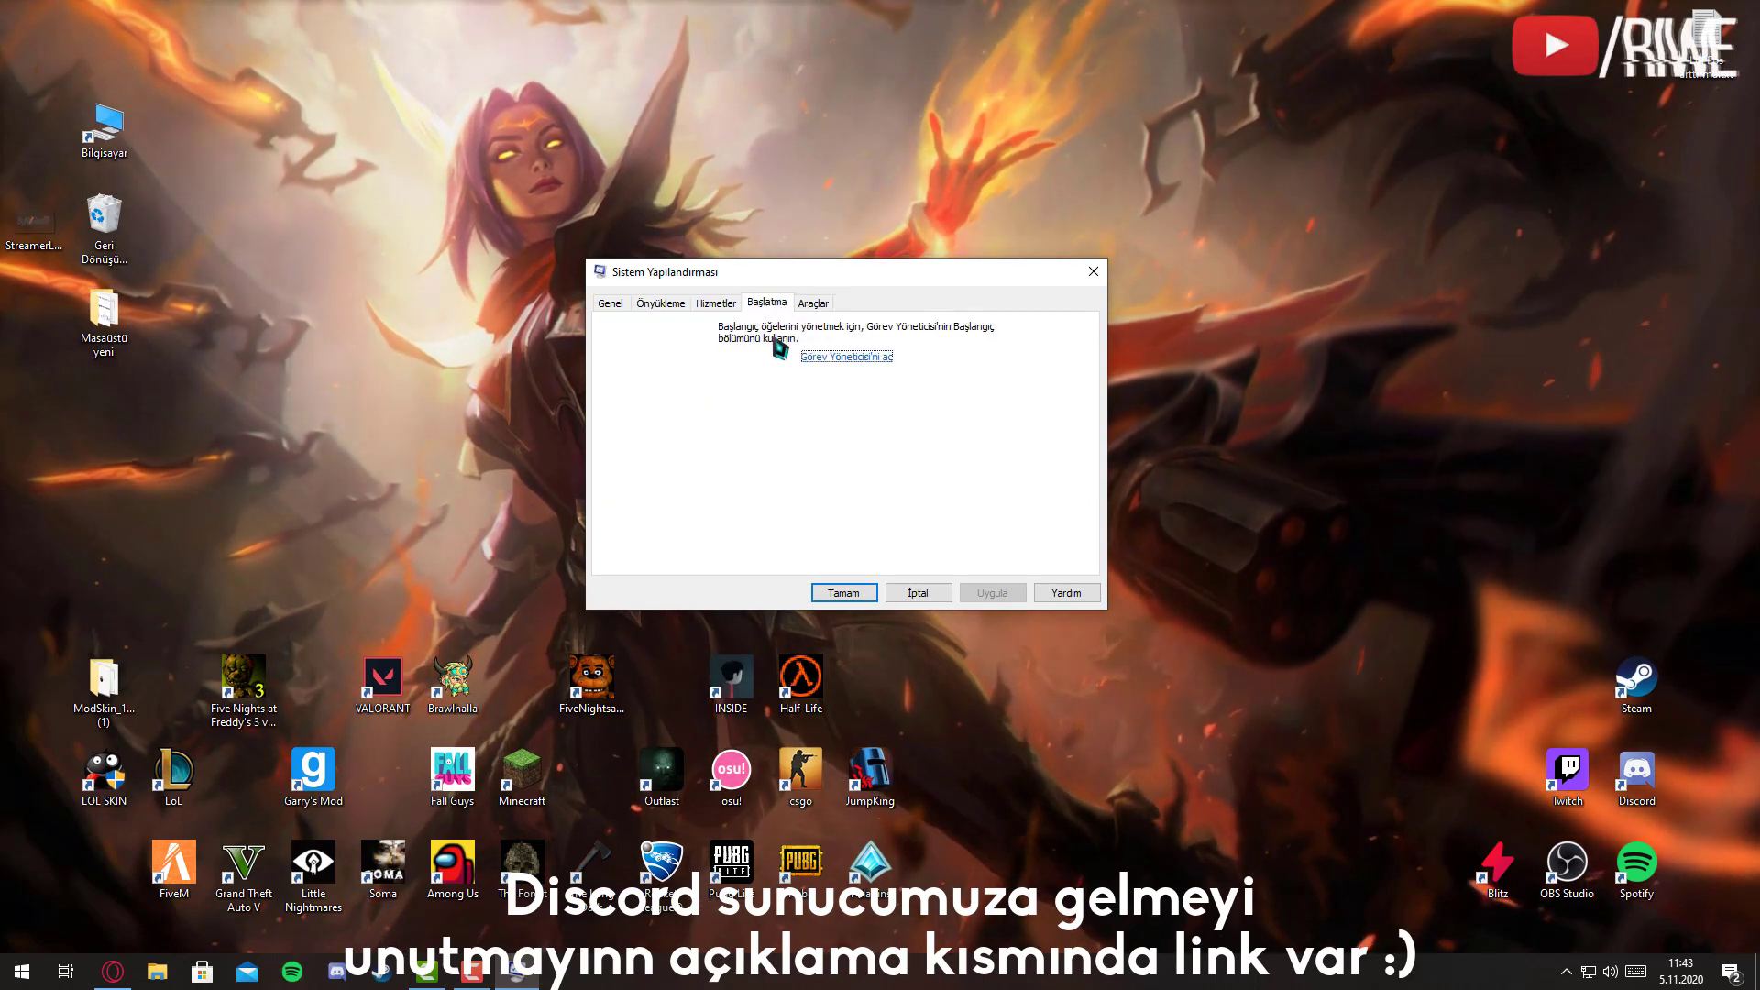
pyautogui.click(837, 357)
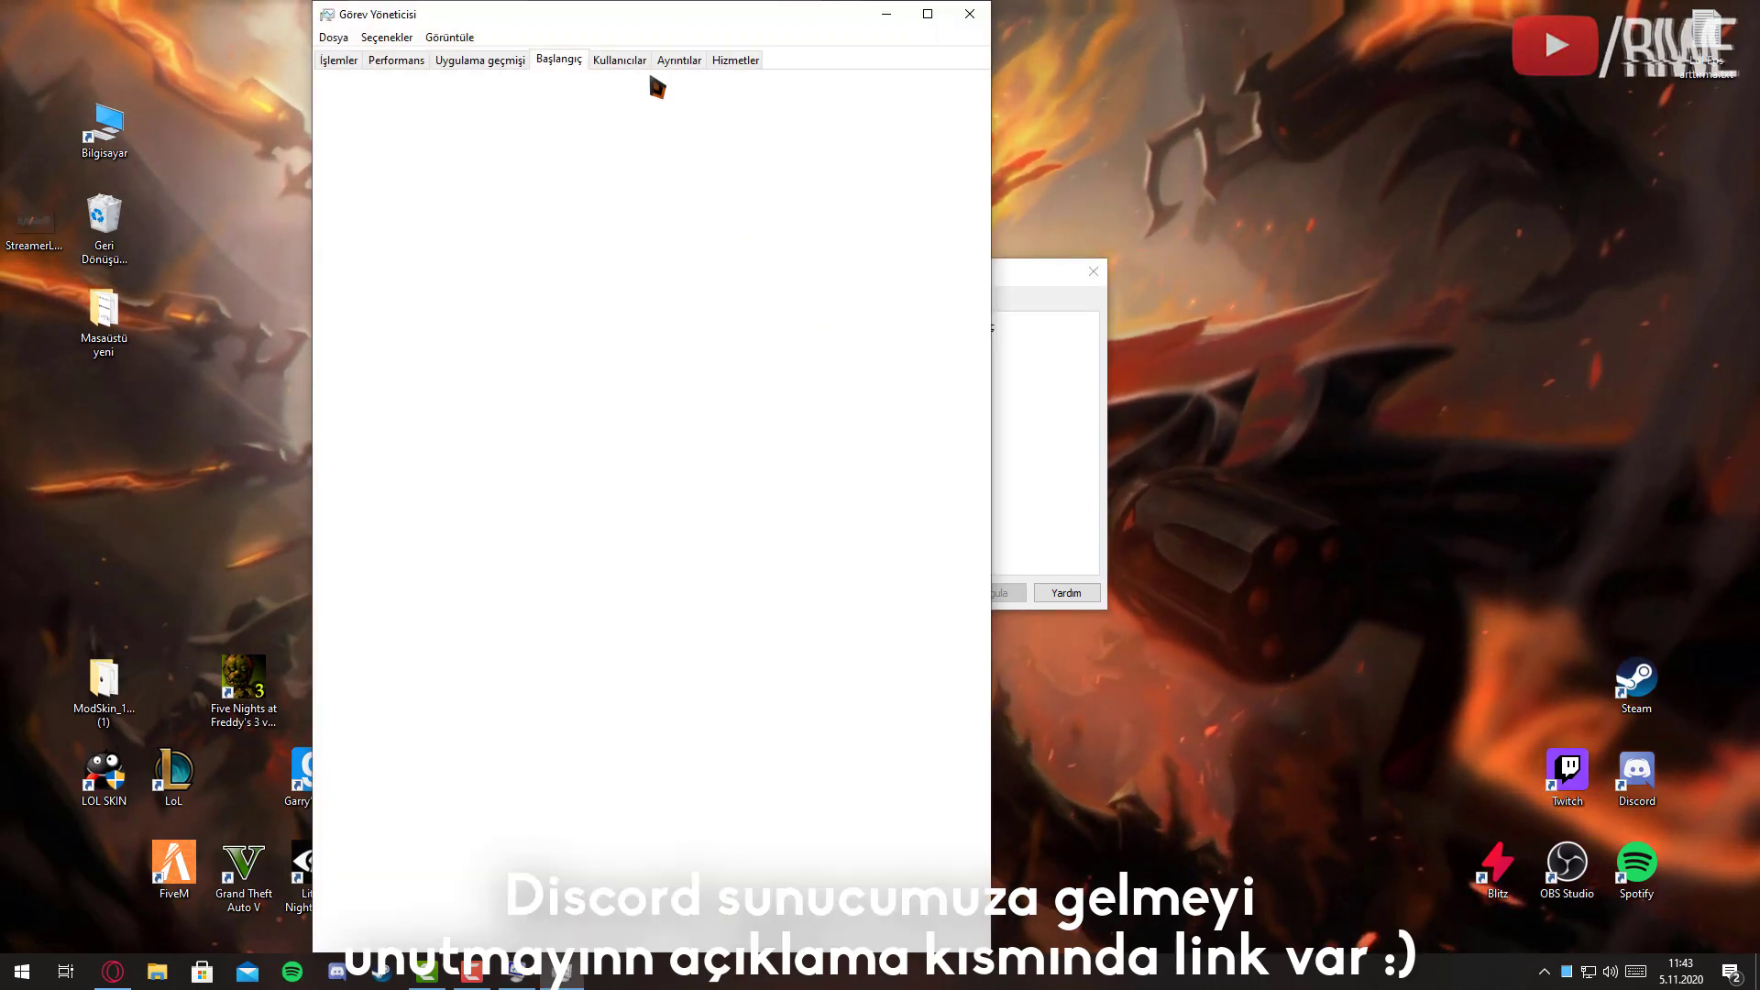
pyautogui.moveTo(648, 25); pyautogui.dragTo(979, 25)
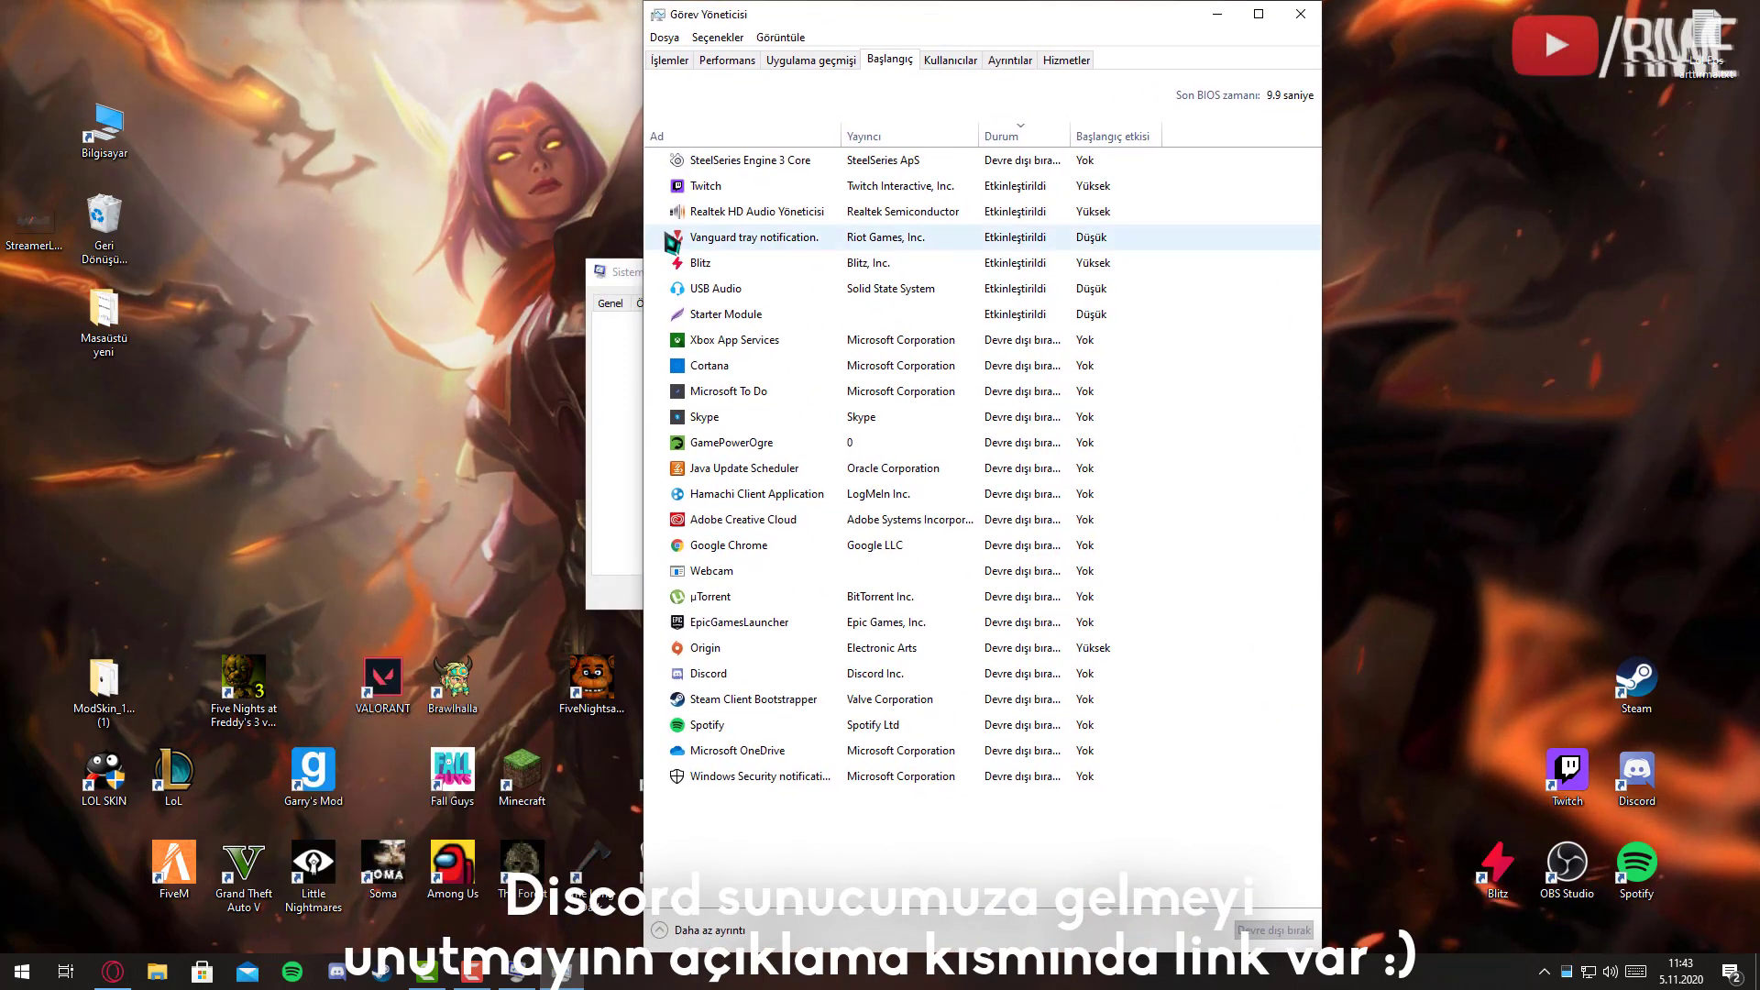
pyautogui.moveTo(614, 271); pyautogui.dragTo(126, 253)
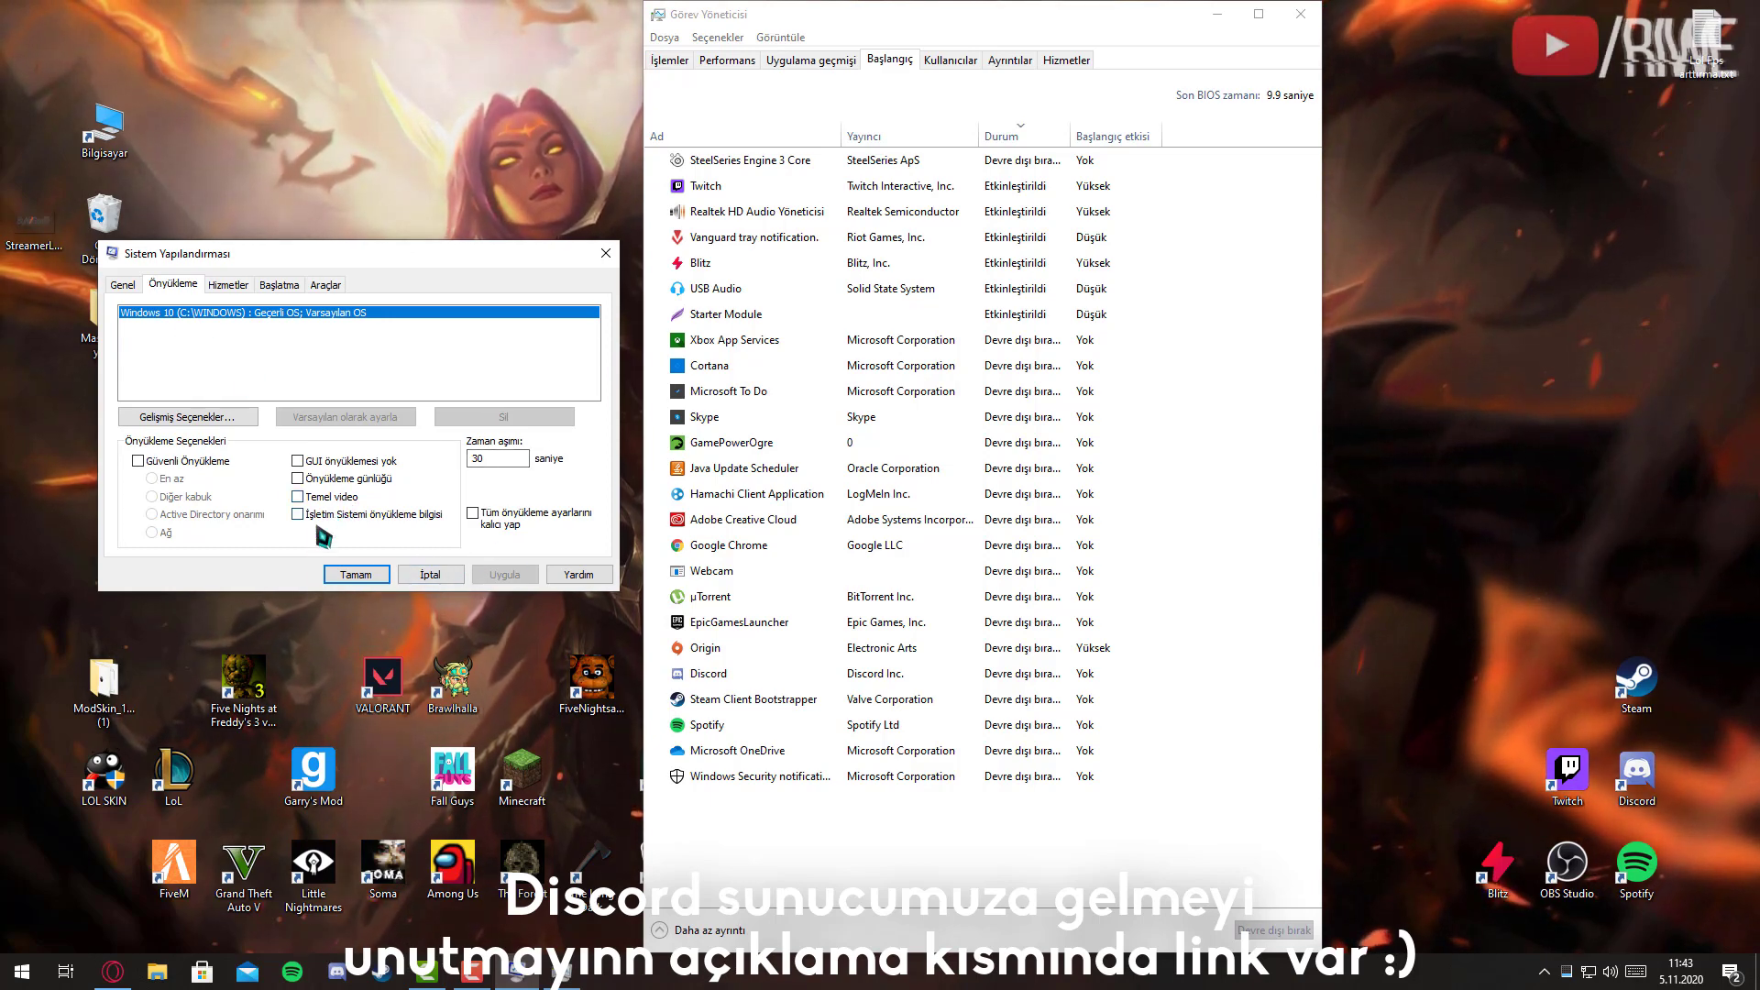
pyautogui.click(442, 568)
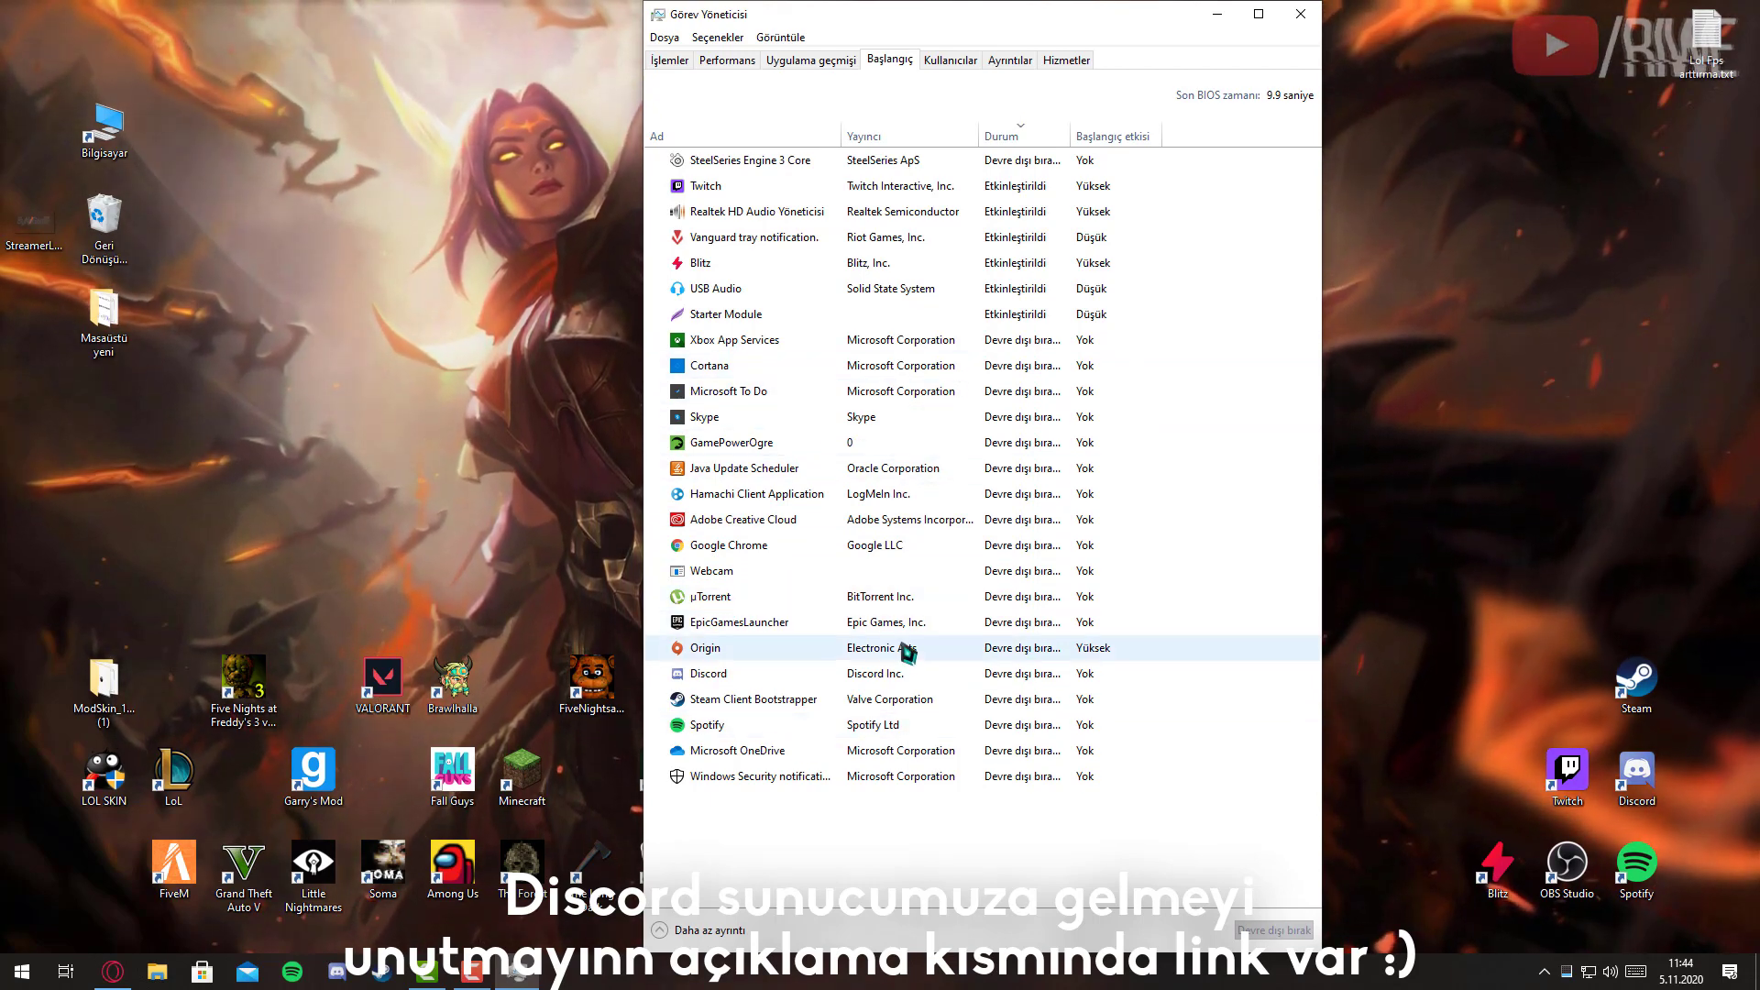
# Check the available actions for the Blitz and Google Chrome startup entries, and close Task Manager.
pyautogui.rightClick(913, 271)
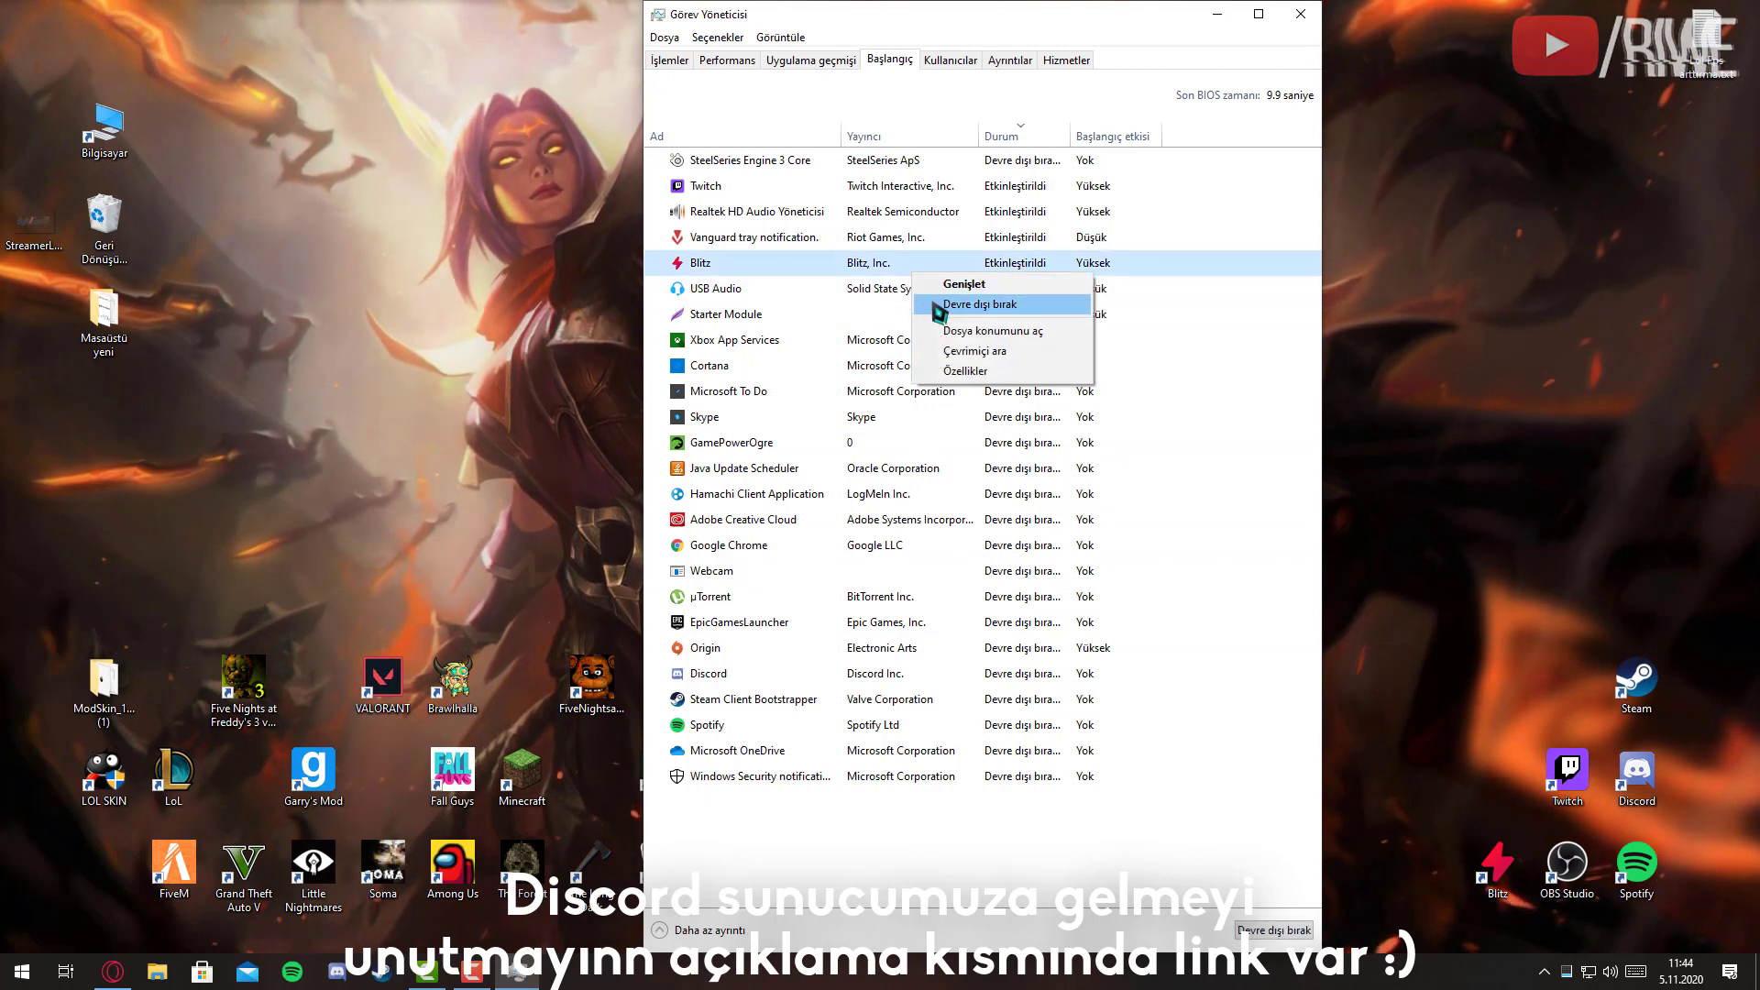
pyautogui.rightClick(810, 557)
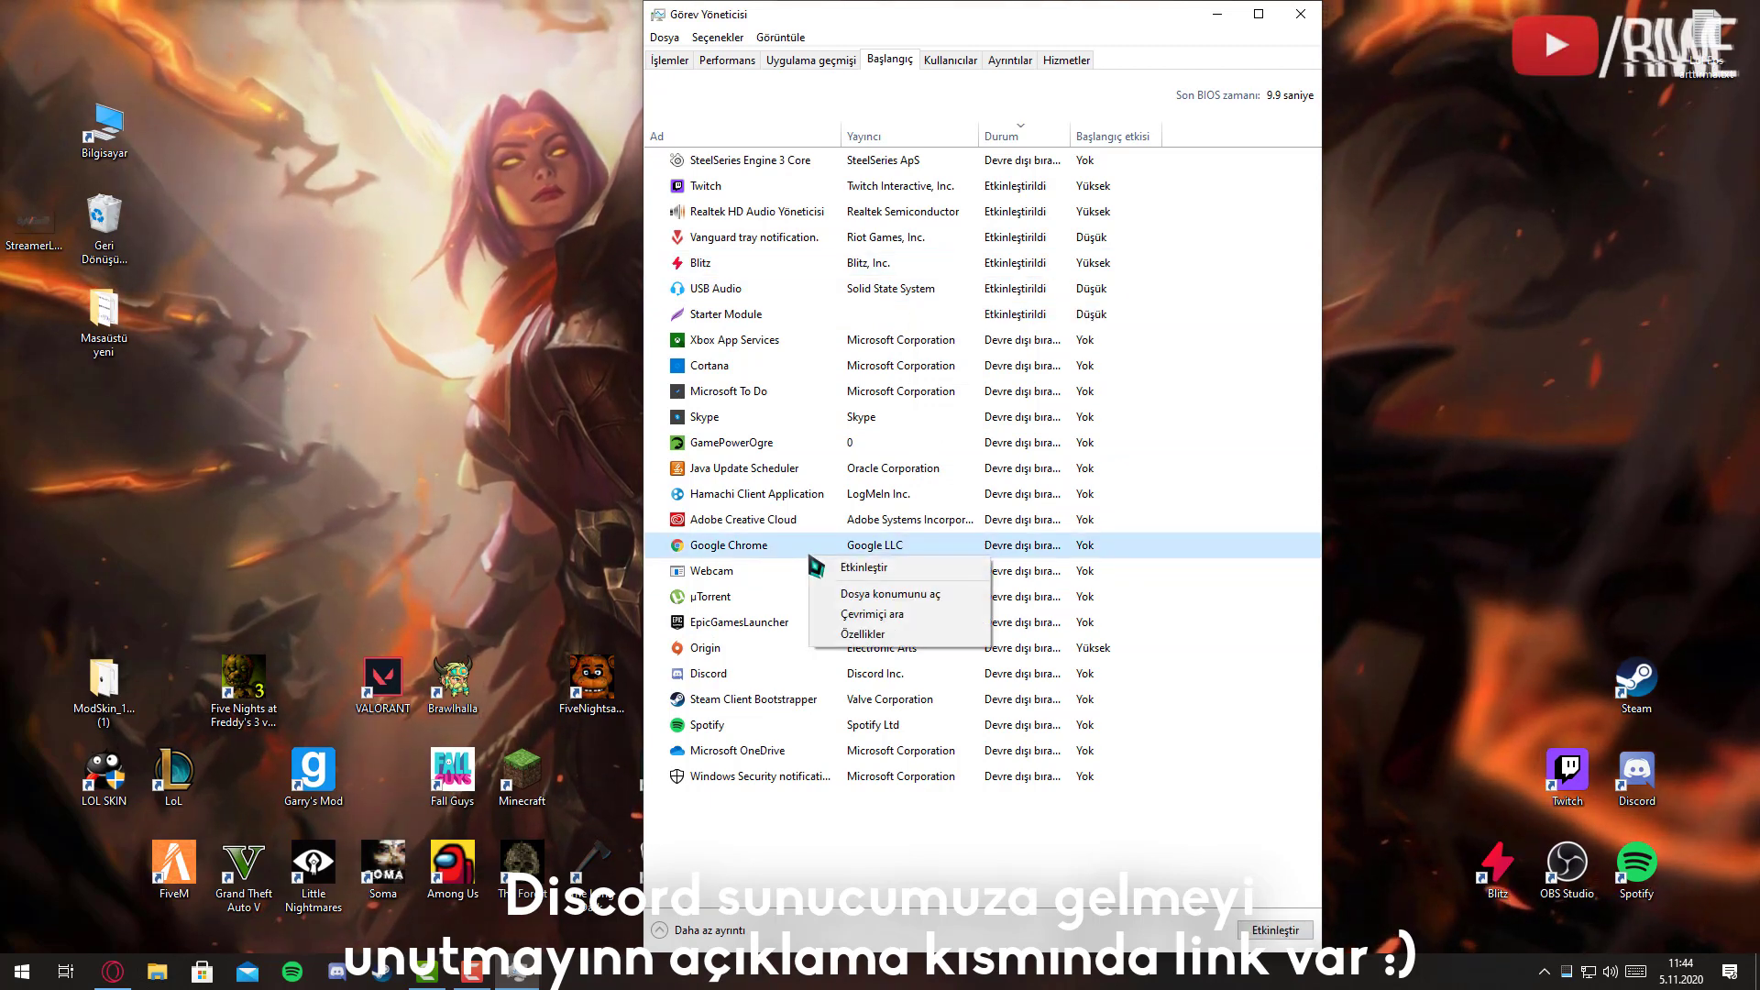
pyautogui.click(709, 403)
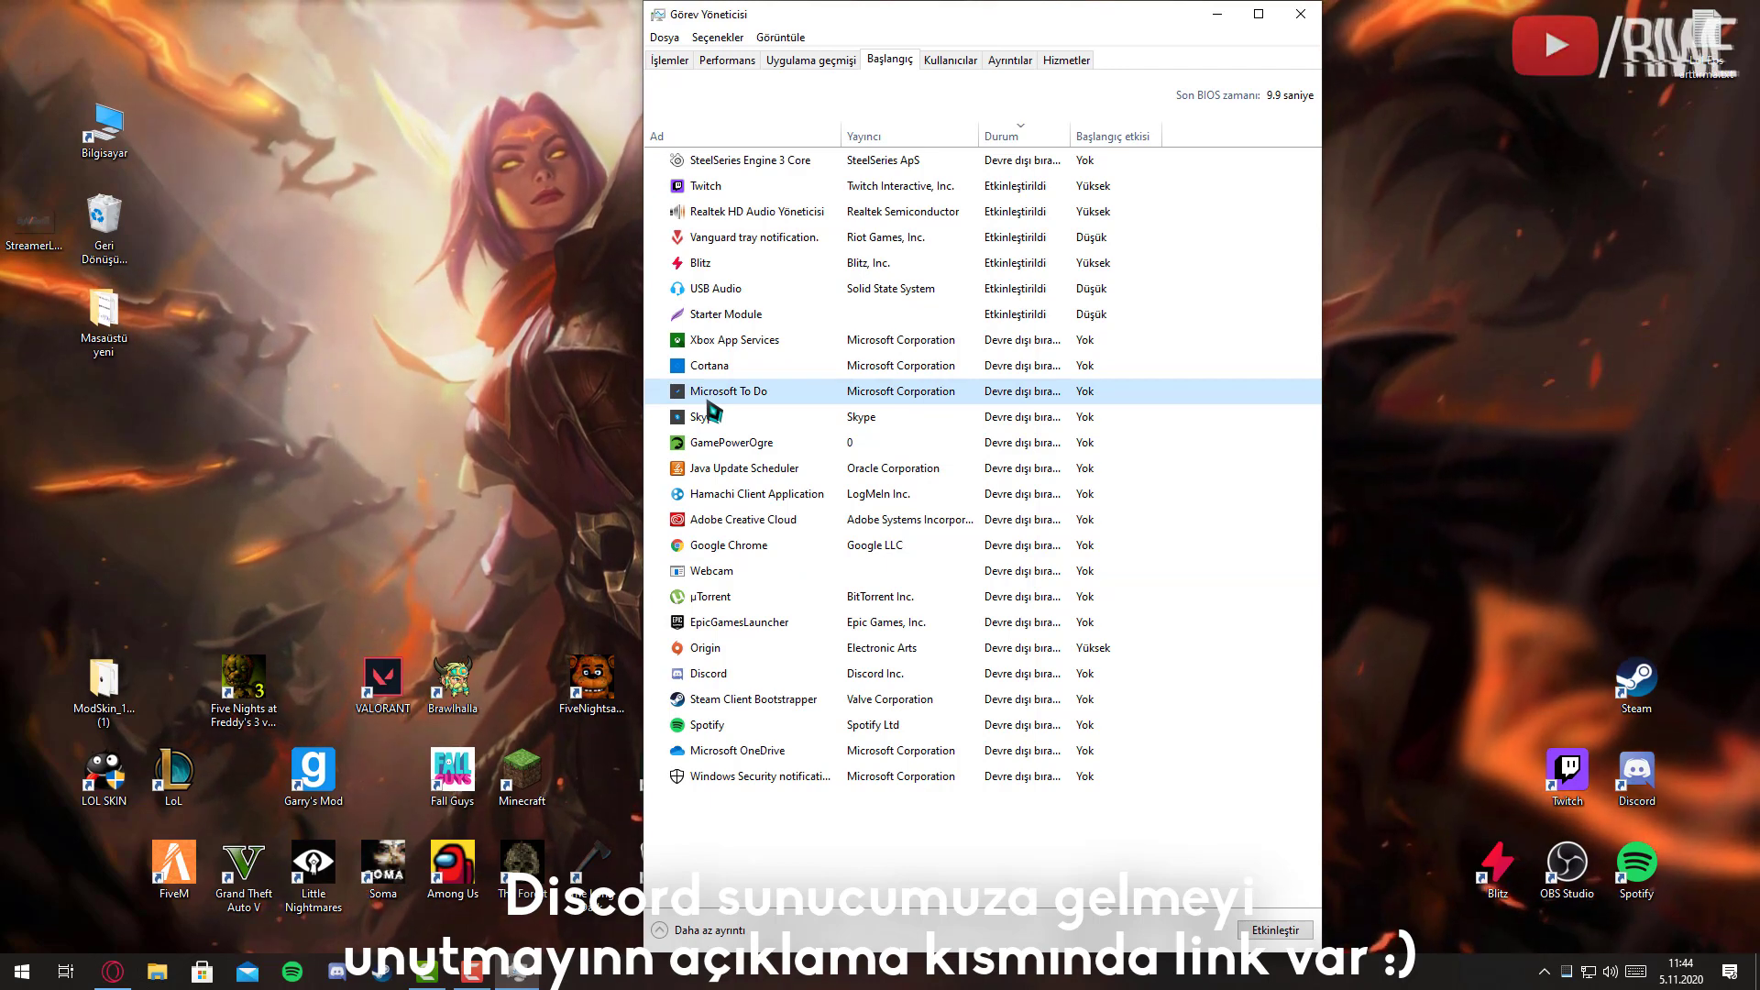
pyautogui.click(1315, 24)
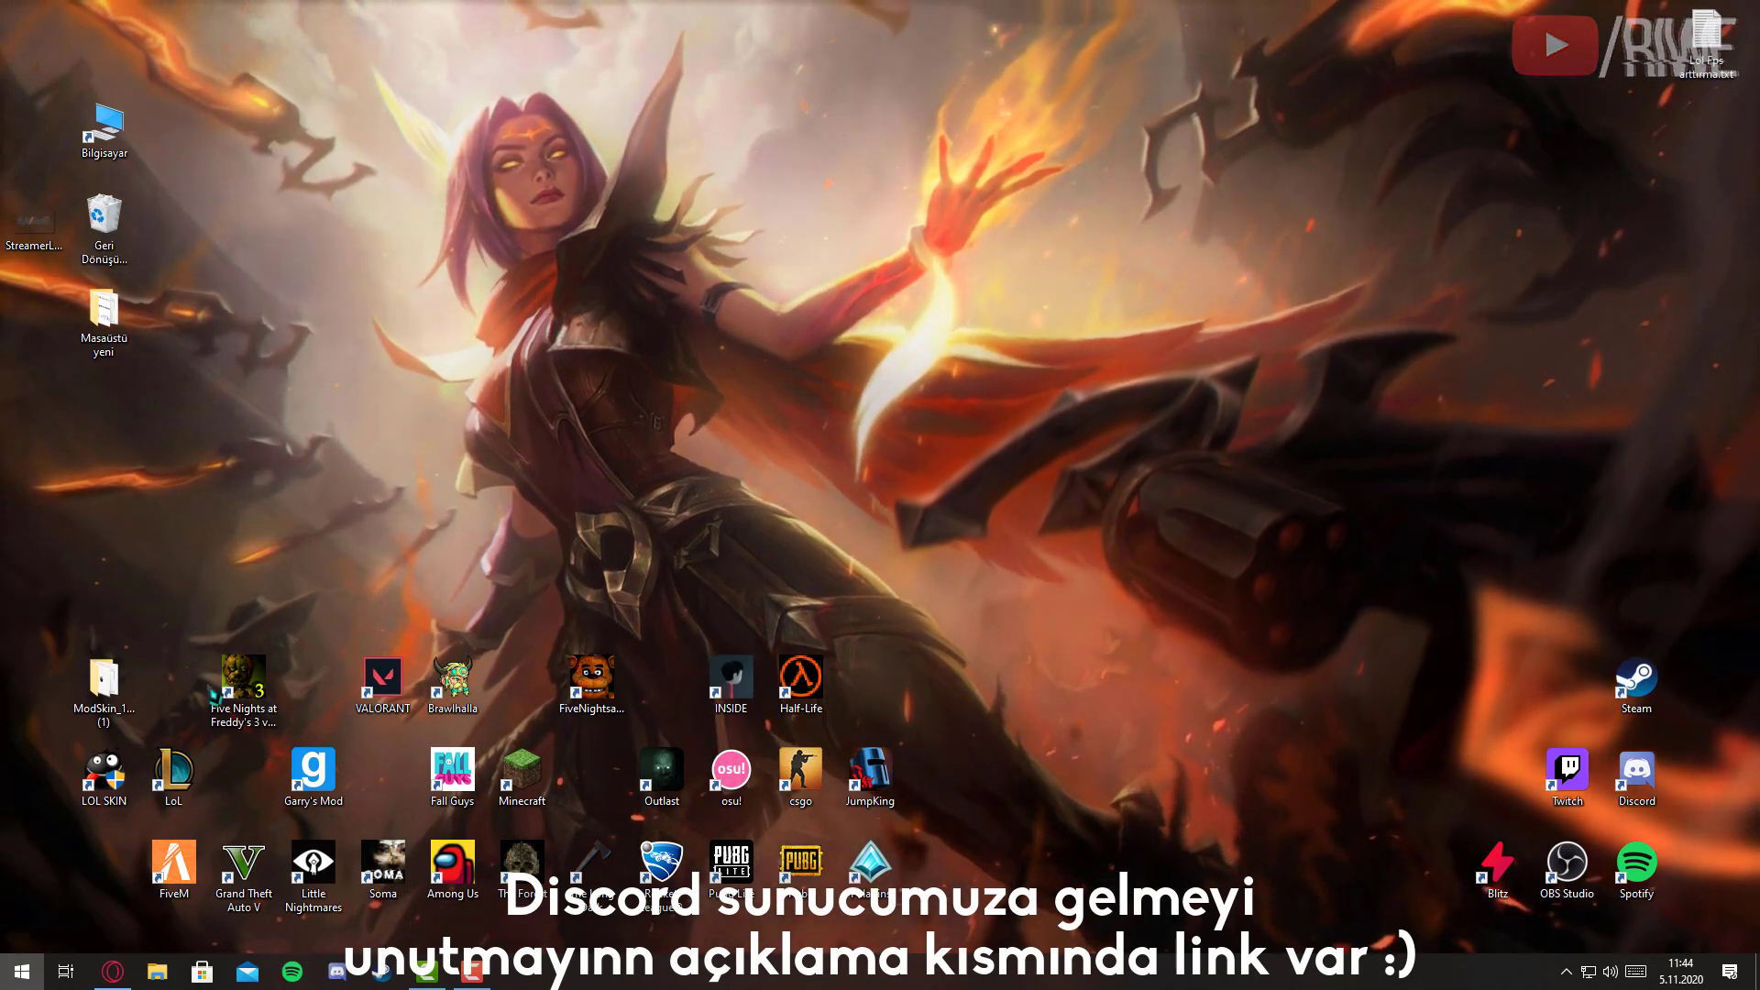
# Search Windows for "güç", open the power plan editor and bring up its advanced power settings.
pyautogui.press('super')
pyautogui.write('güç')
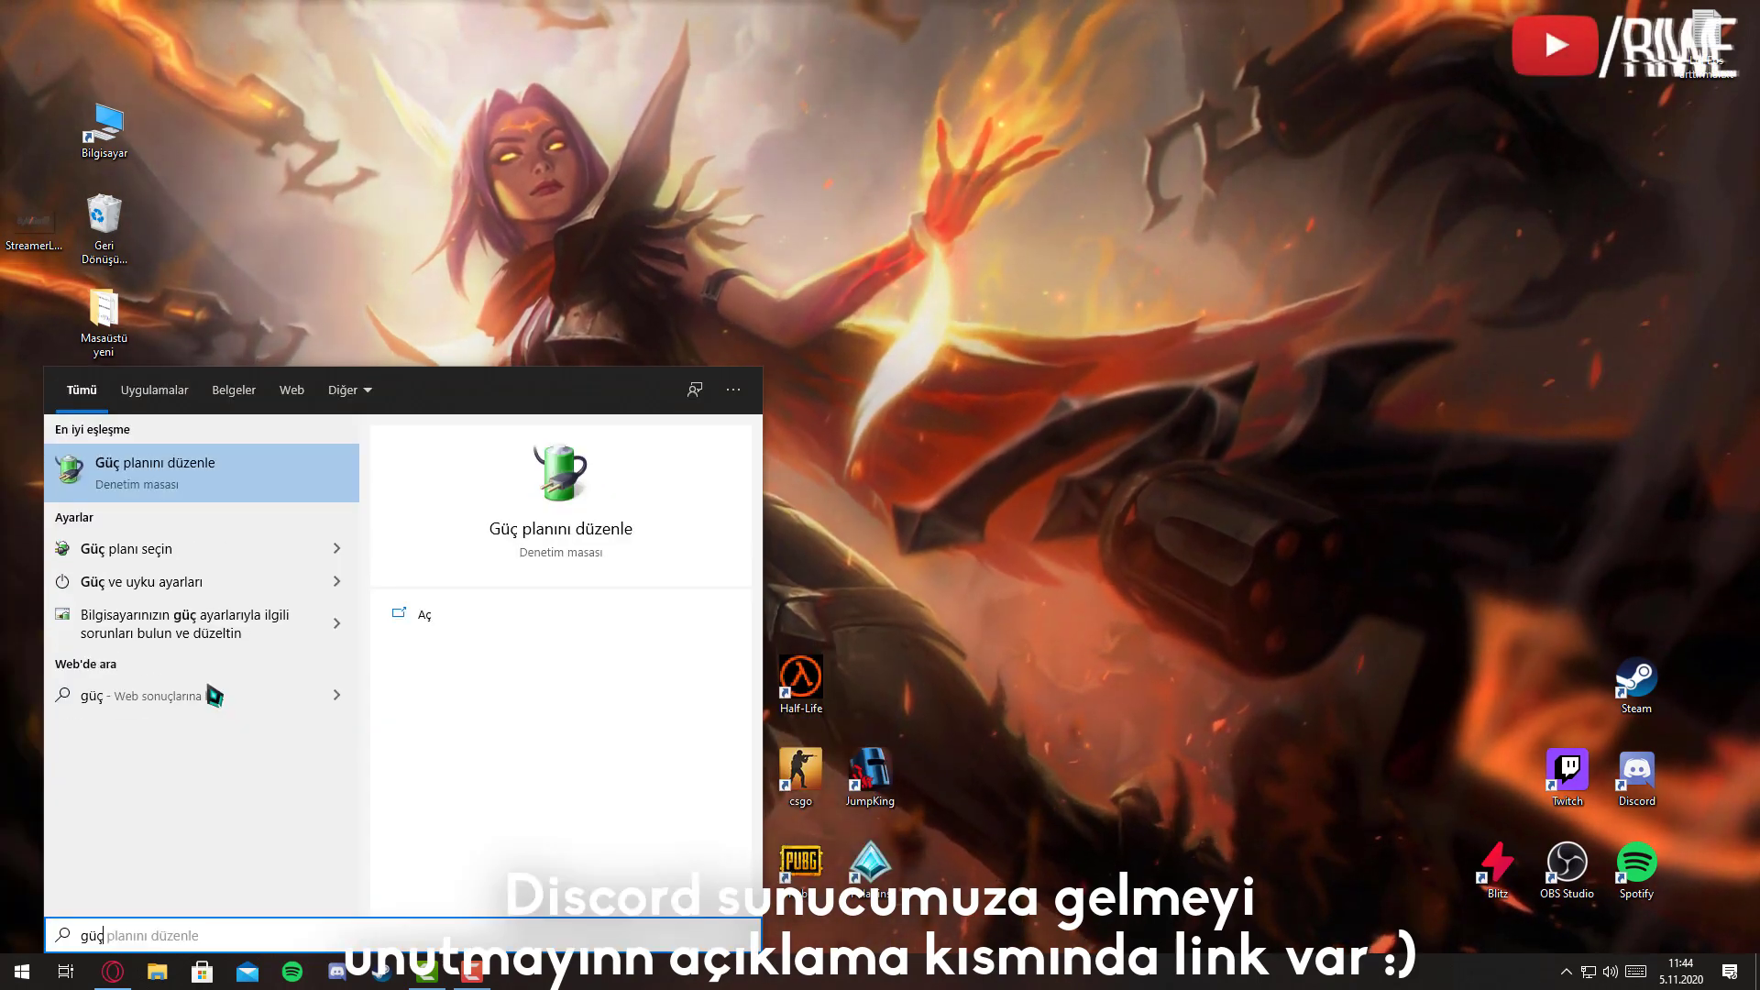
pyautogui.press('Return')
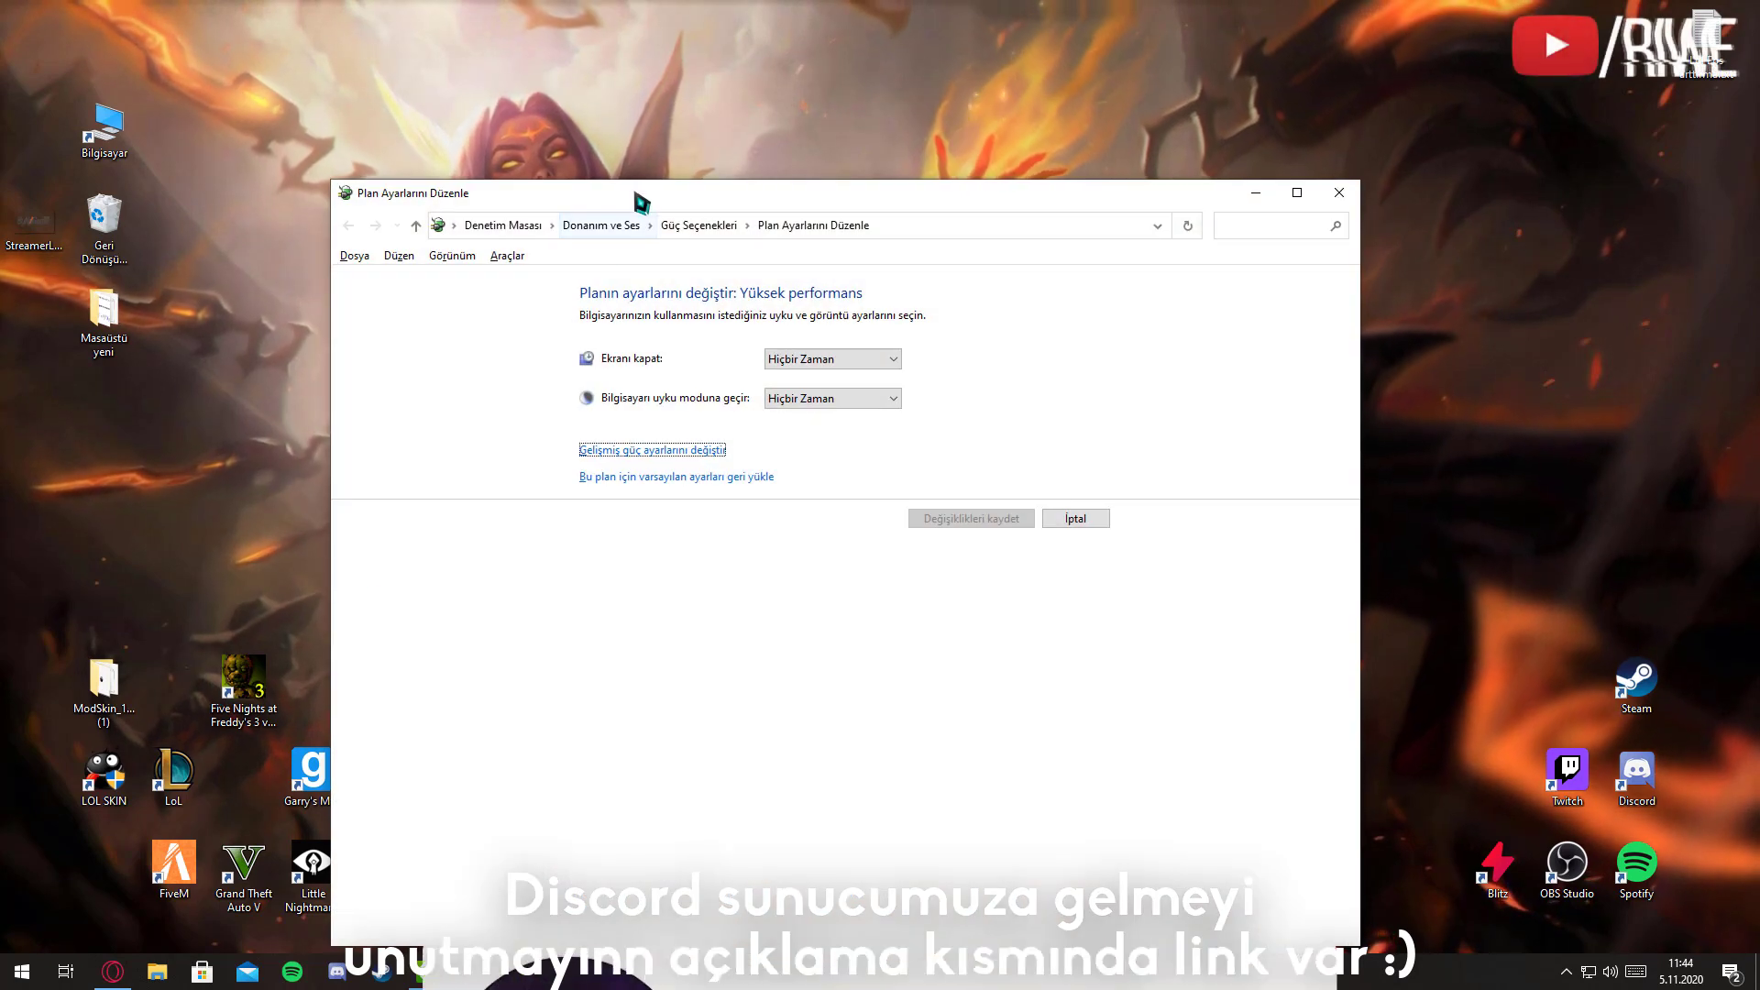
pyautogui.moveTo(629, 184); pyautogui.dragTo(670, 115)
pyautogui.click(629, 370)
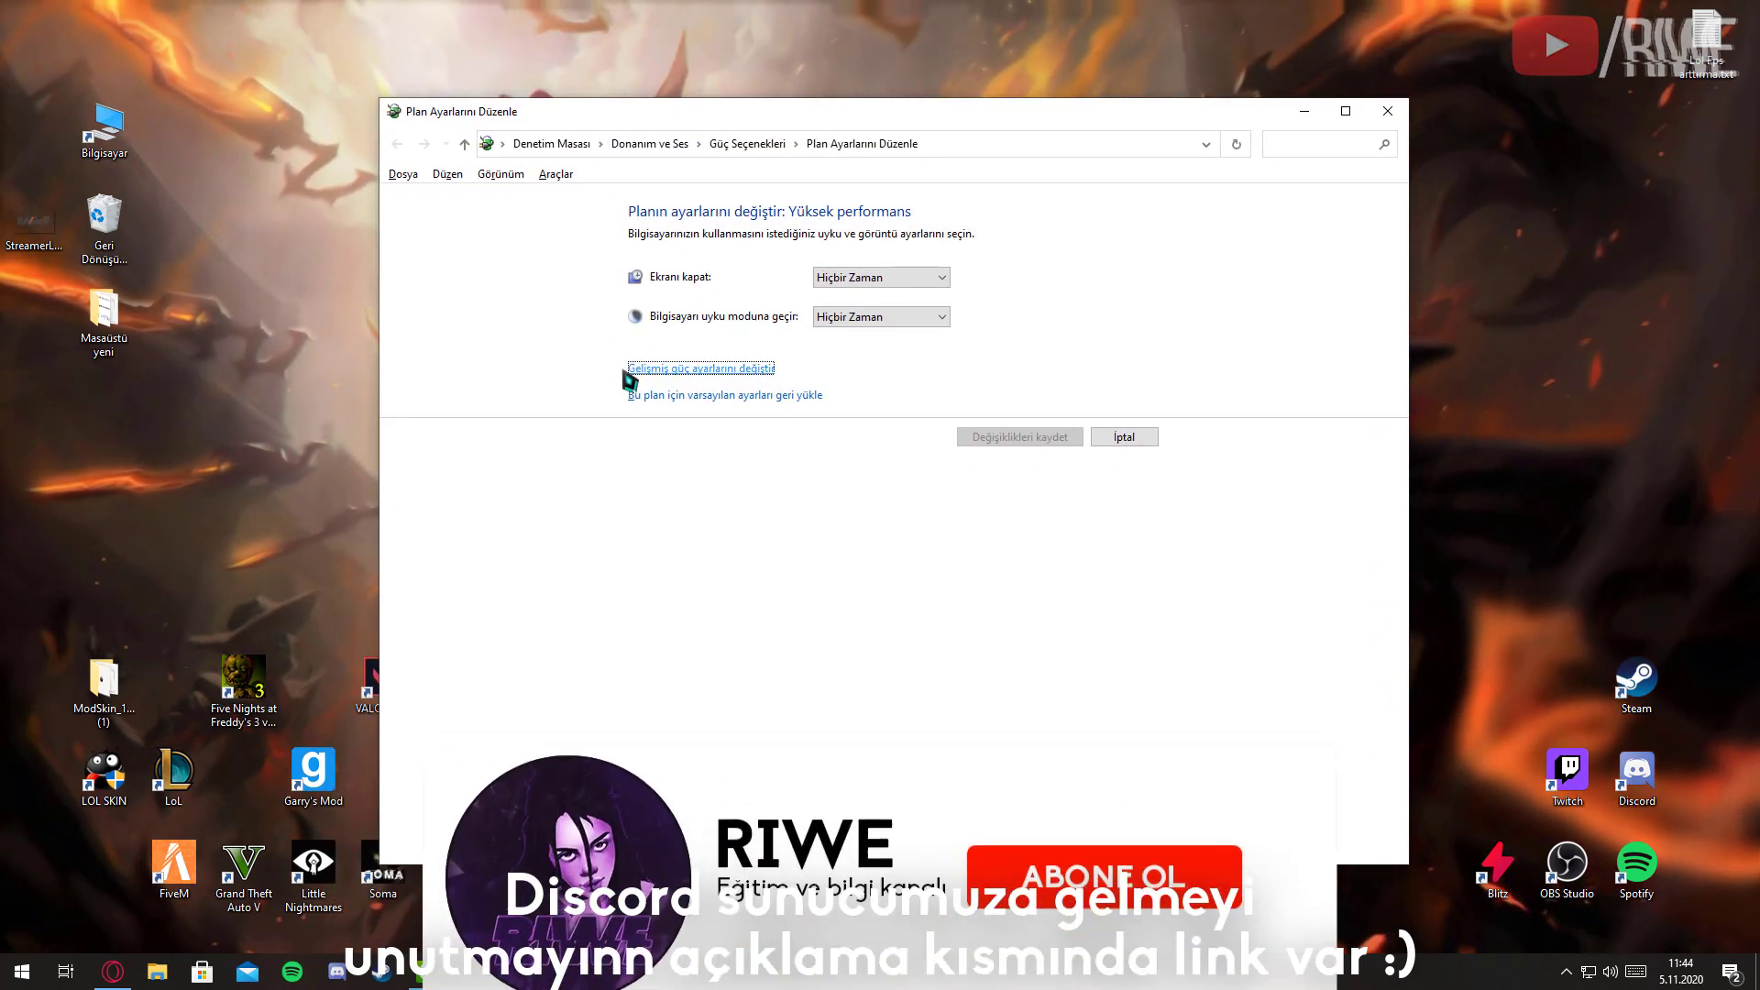
pyautogui.click(718, 380)
pyautogui.moveTo(260, 125); pyautogui.dragTo(832, 253)
# Examine the maximum and minimum processor state settings under processor power management.
pyautogui.scroll(-1, 794, 469)
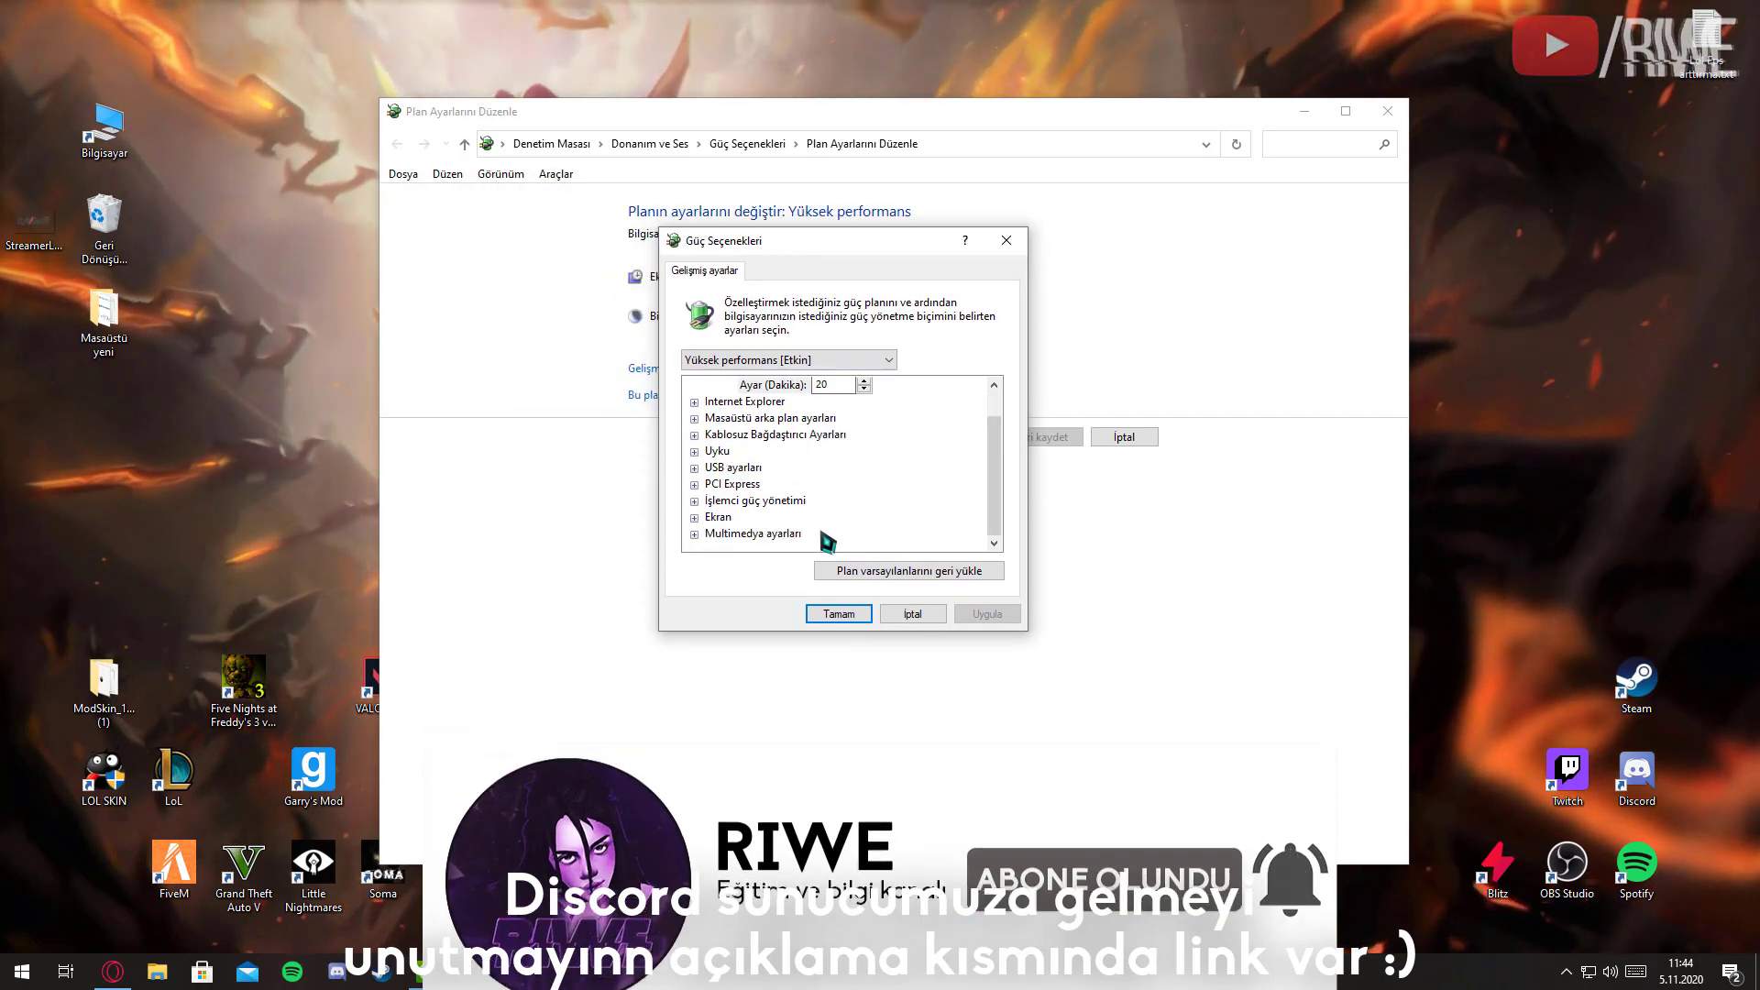
pyautogui.click(695, 500)
pyautogui.scroll(-1, 717, 539)
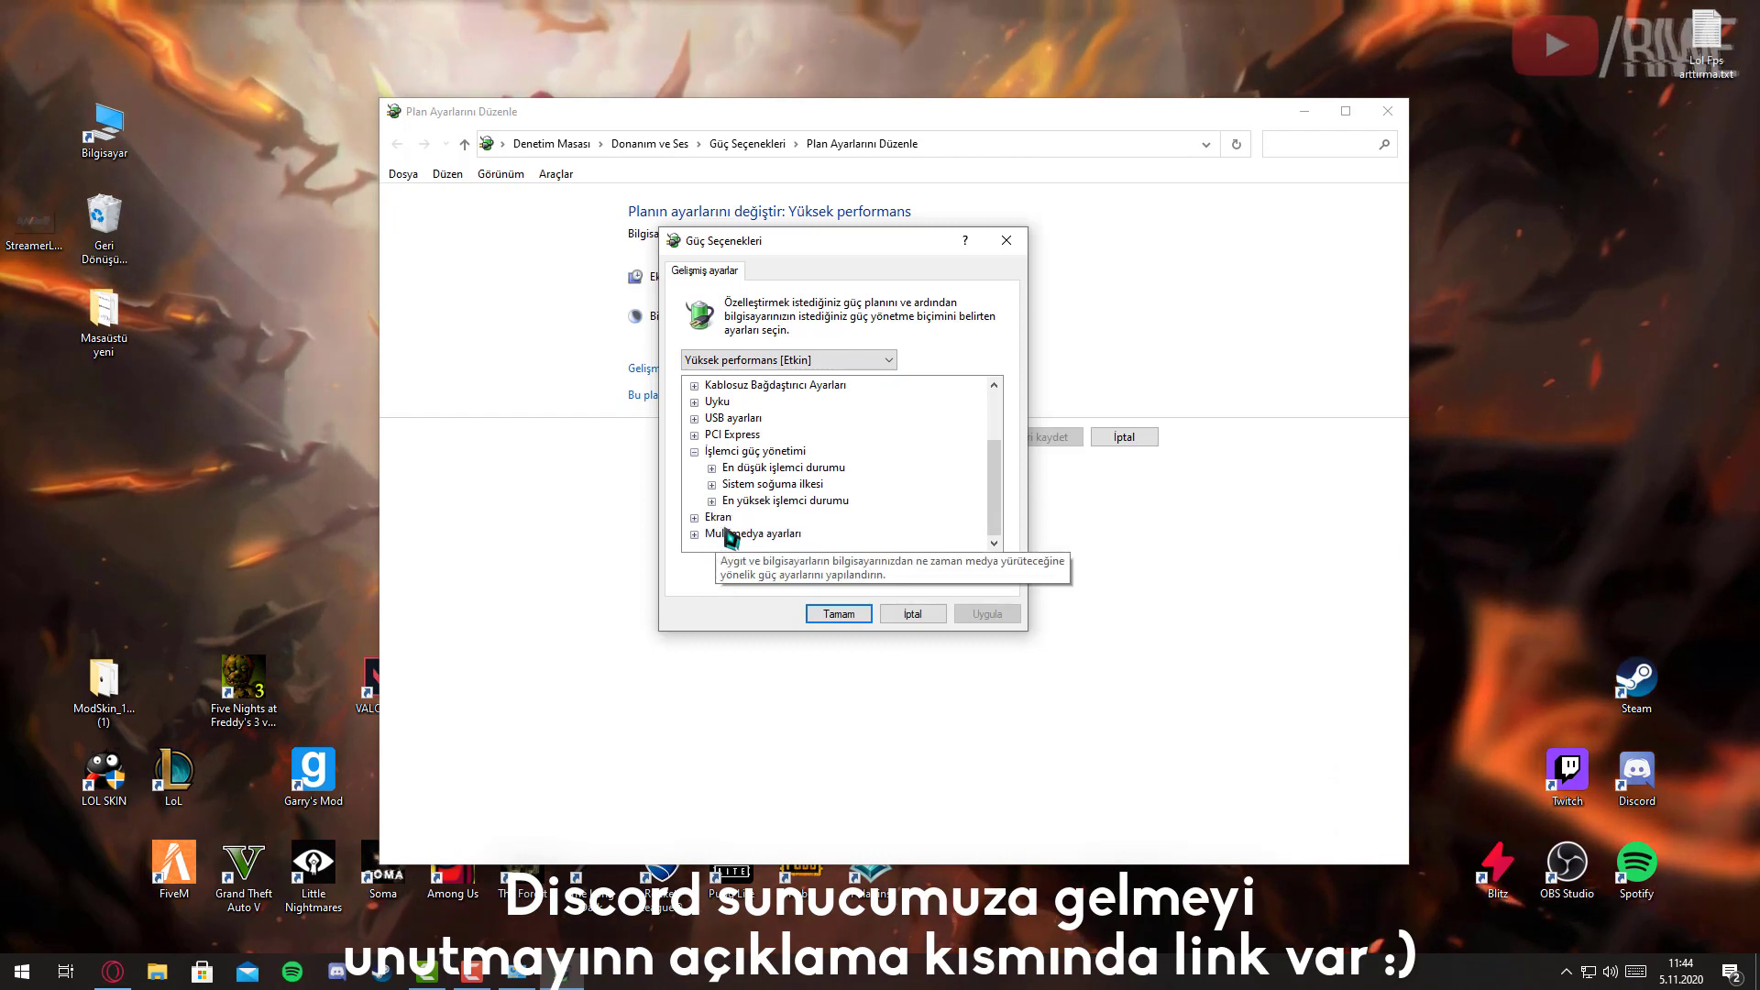
pyautogui.click(712, 502)
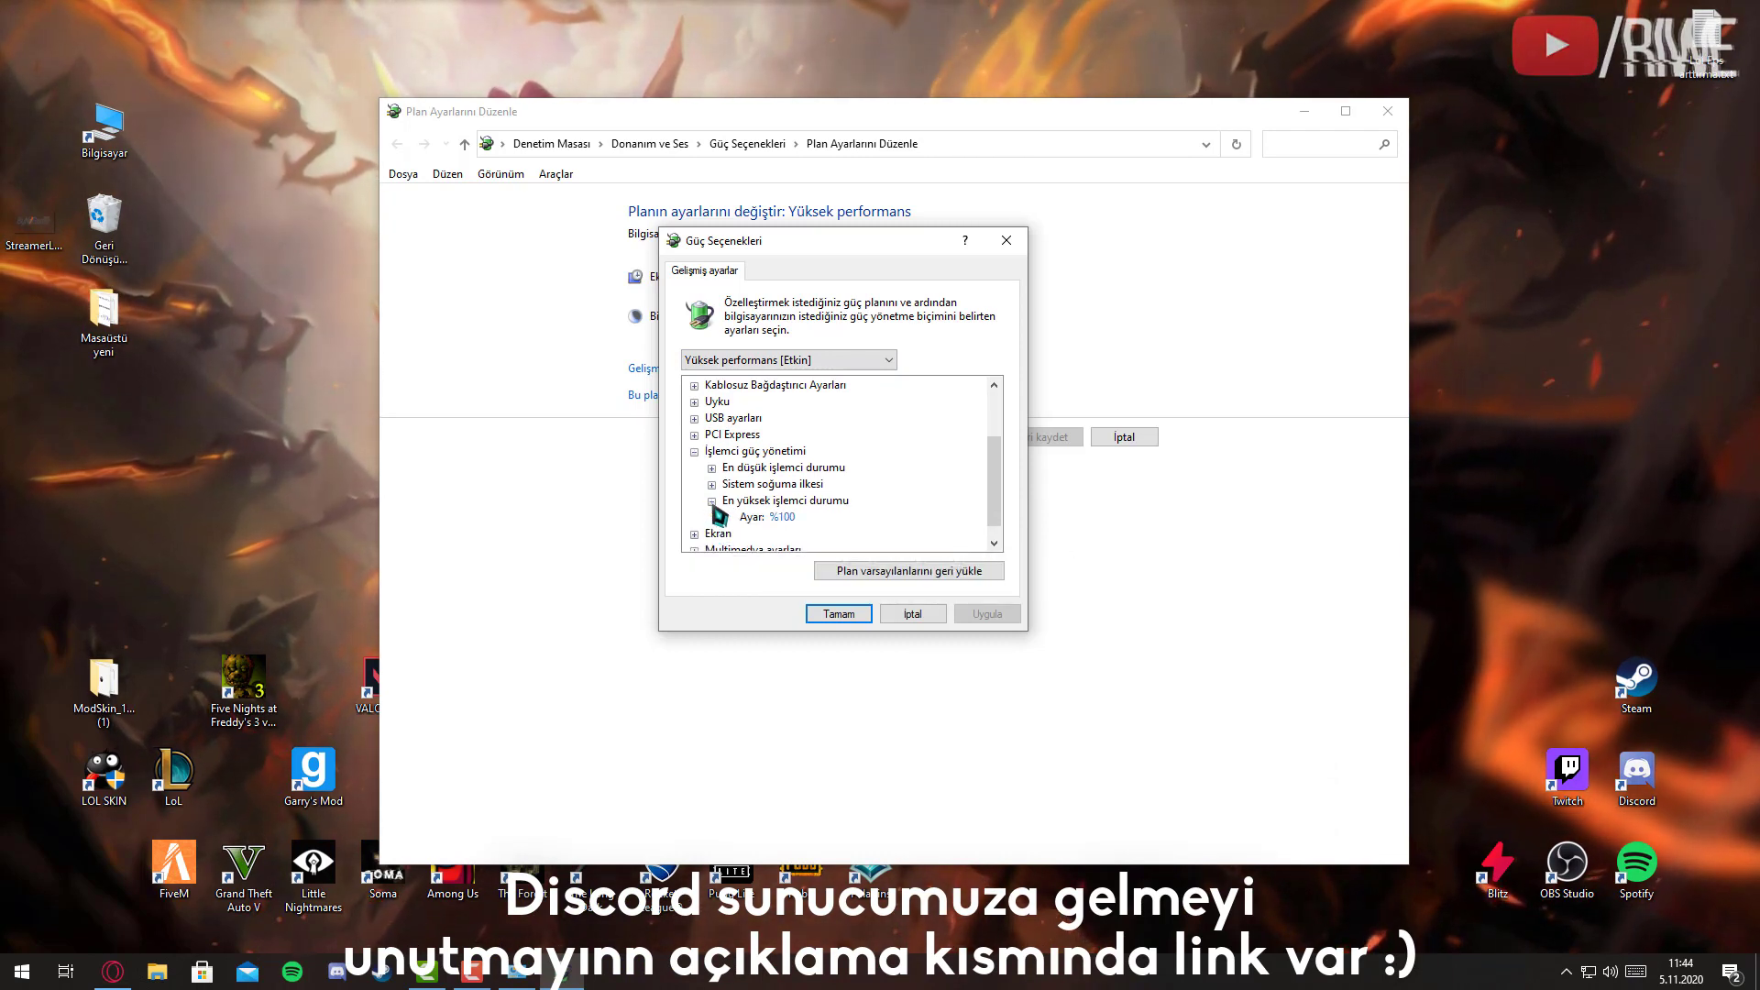
pyautogui.click(712, 468)
pyautogui.click(738, 484)
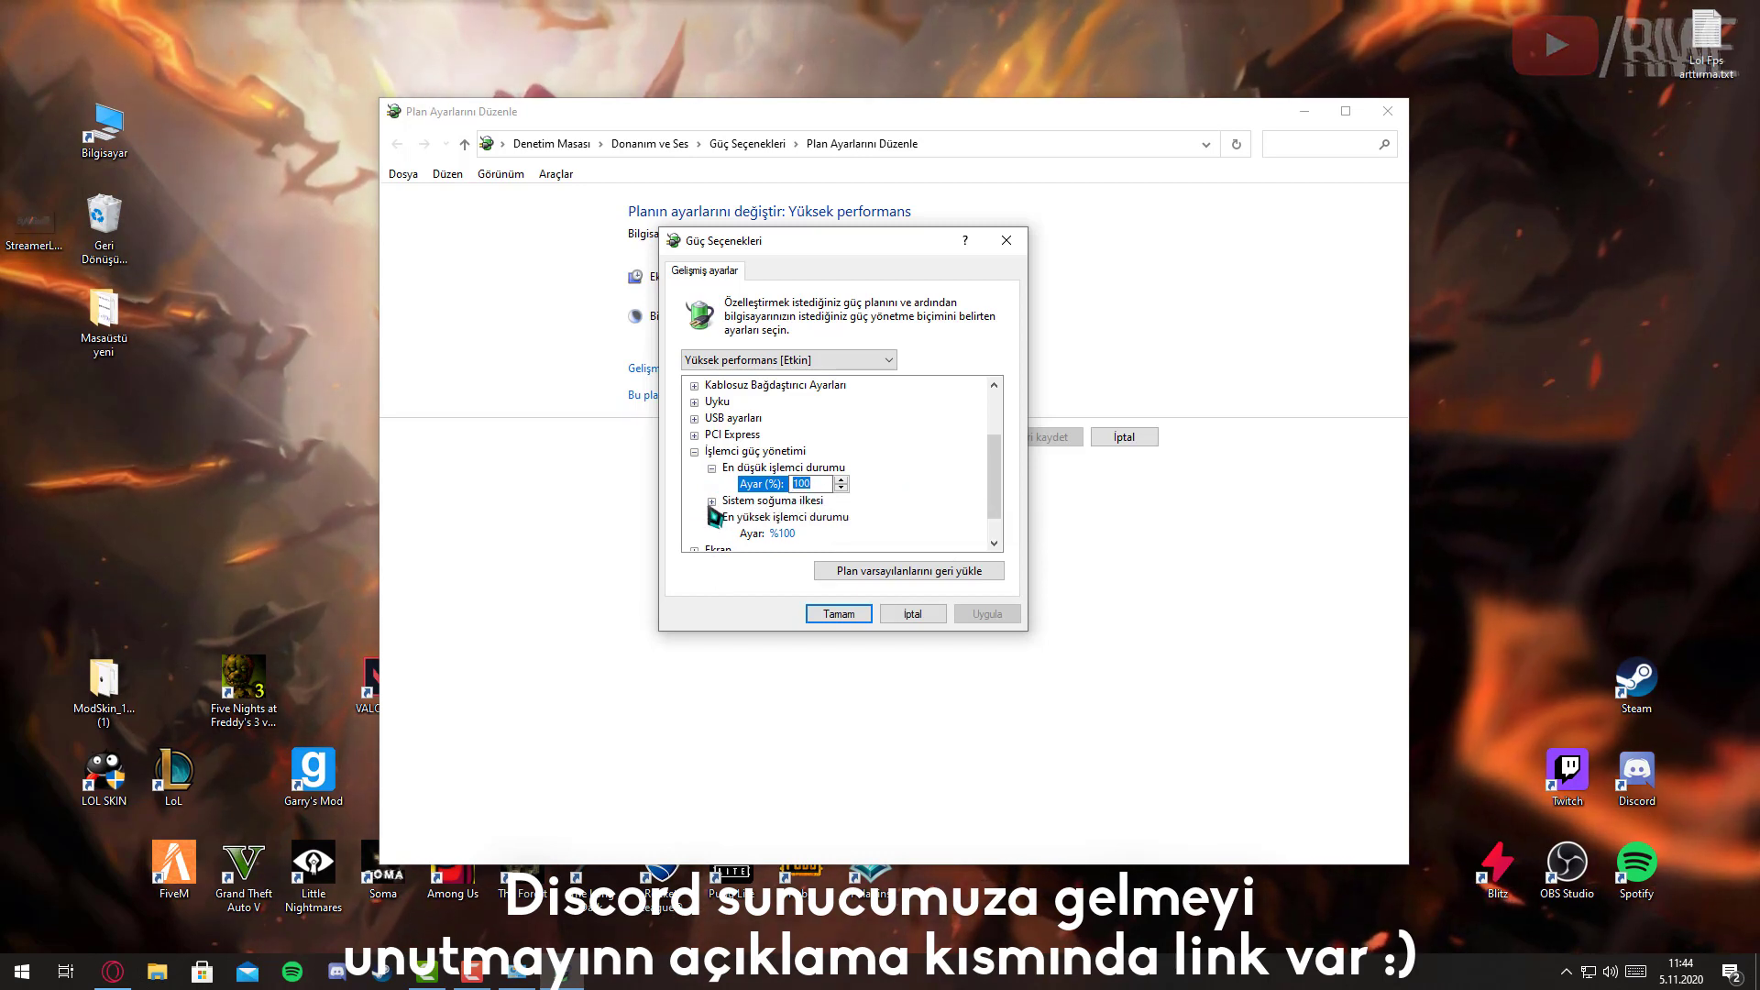
# Check the system cooling policy options, collapse the examined settings and confirm the advanced power settings.
pyautogui.doubleClick(737, 506)
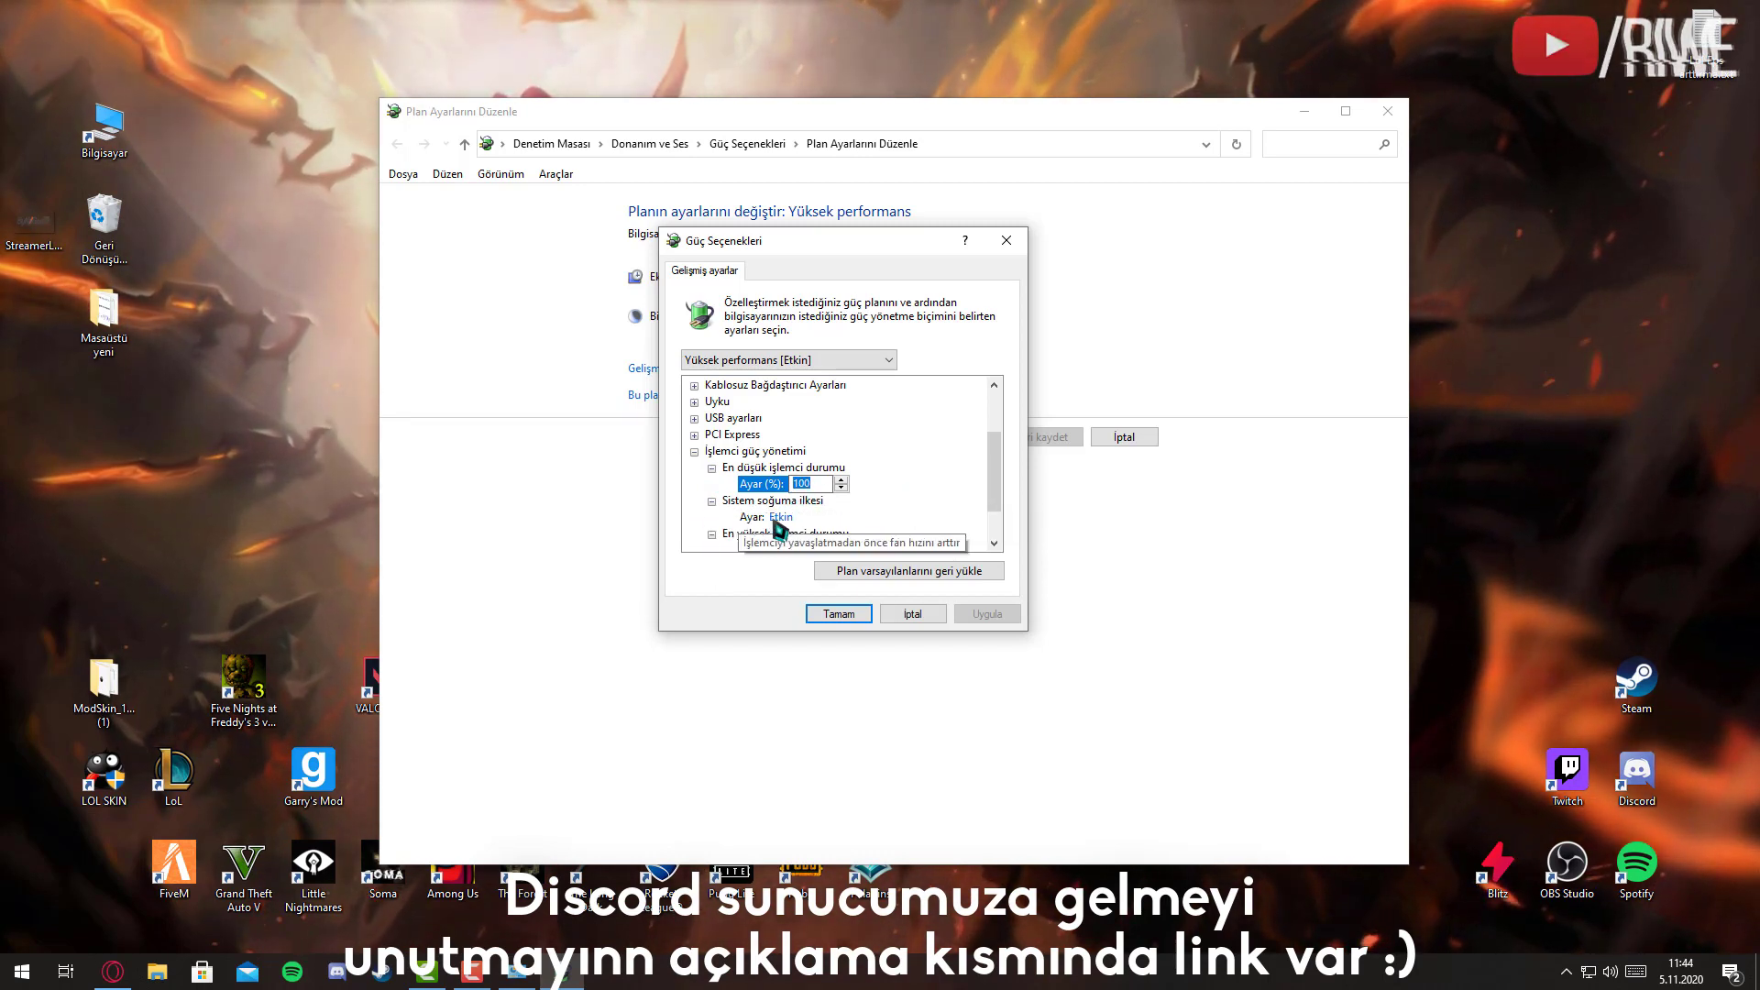
pyautogui.click(752, 517)
pyautogui.click(798, 518)
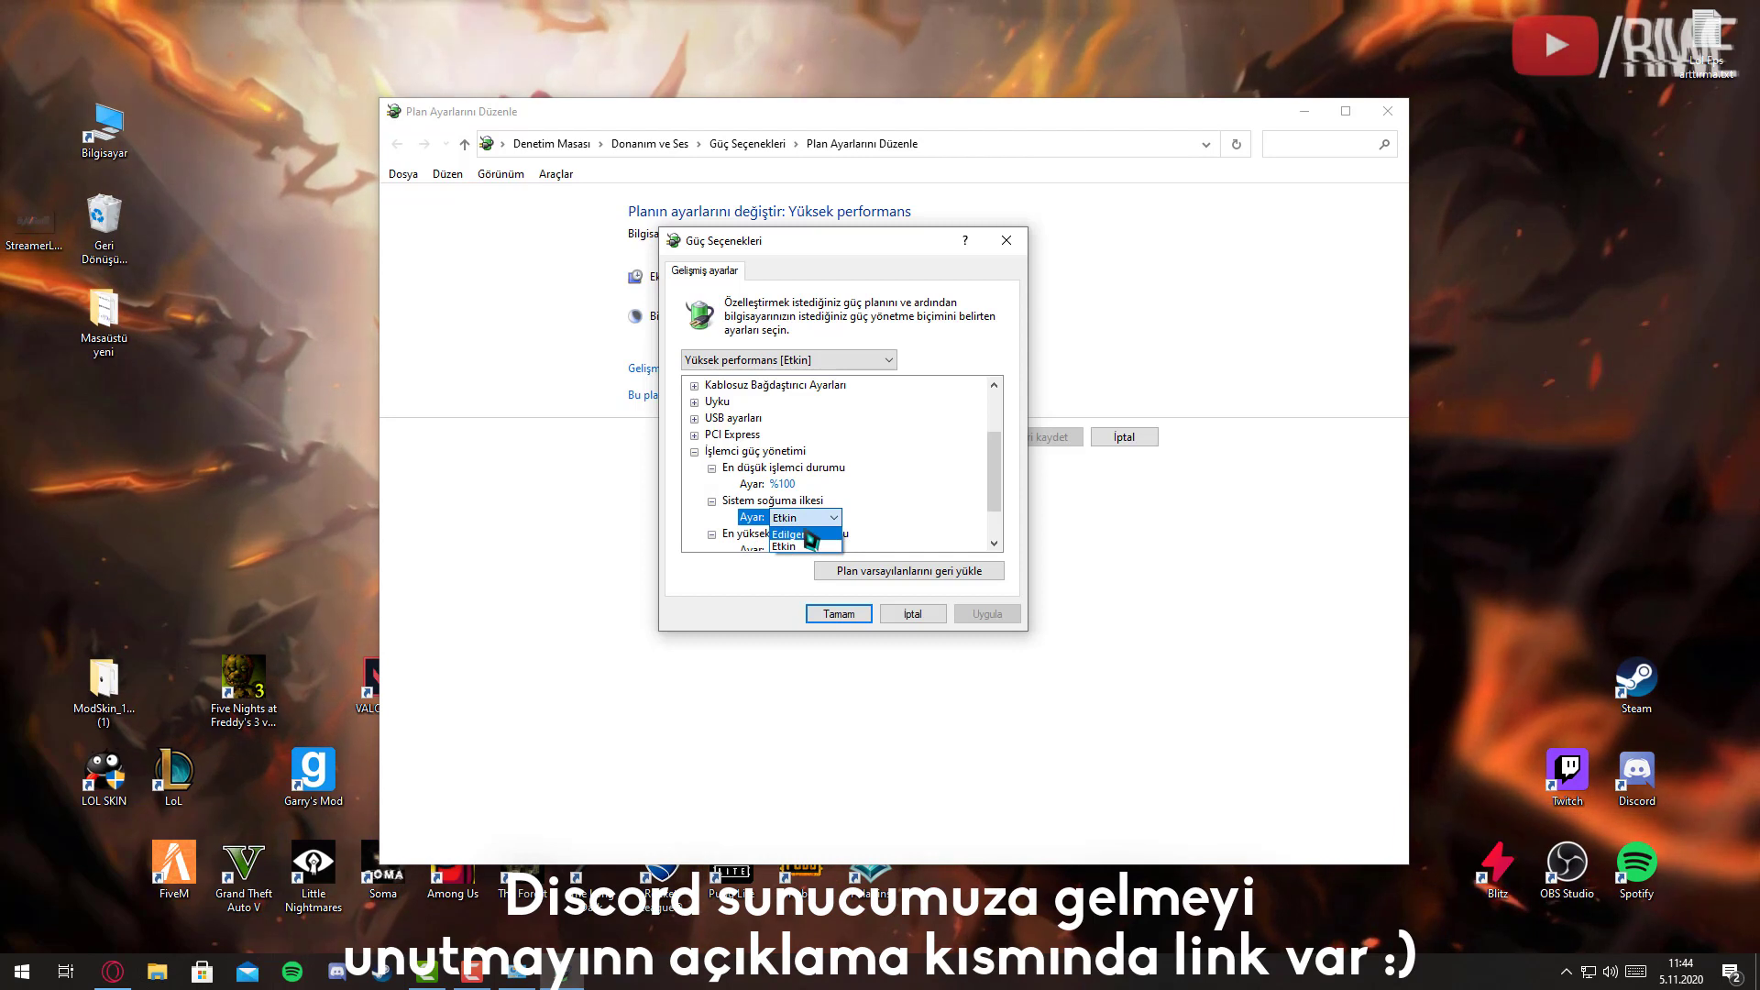
pyautogui.click(711, 500)
pyautogui.click(712, 468)
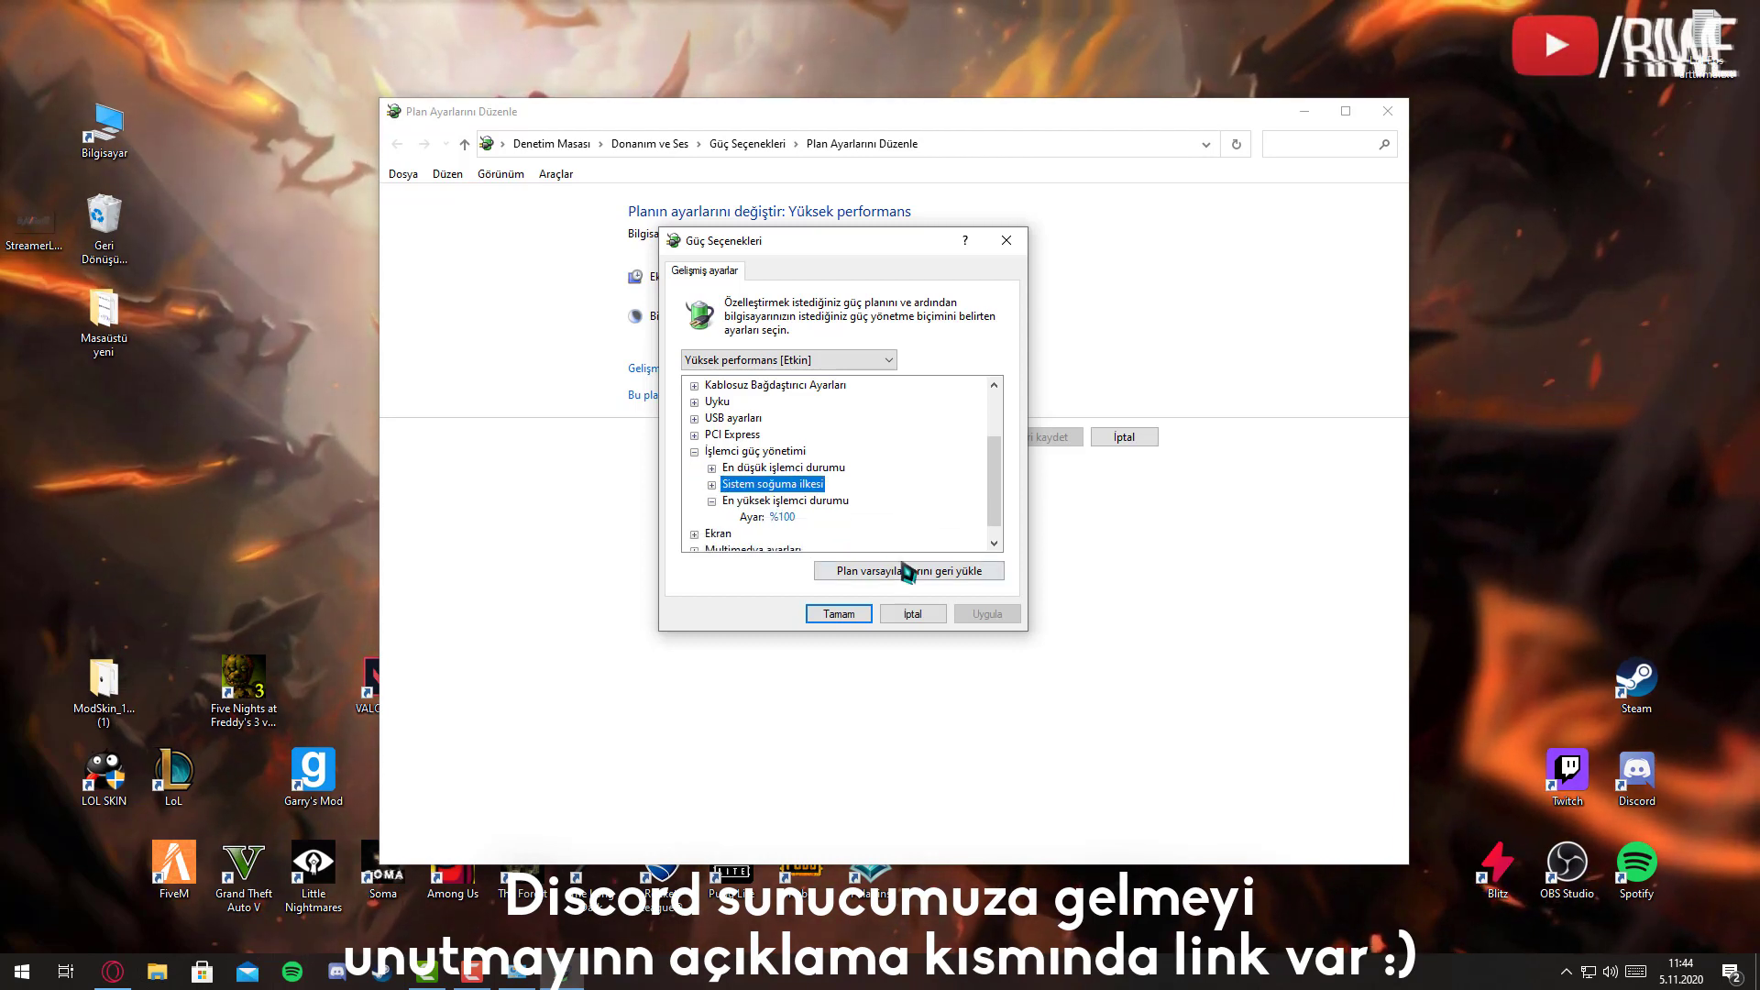
pyautogui.scroll(2, 890, 495)
pyautogui.scroll(-2, 774, 459)
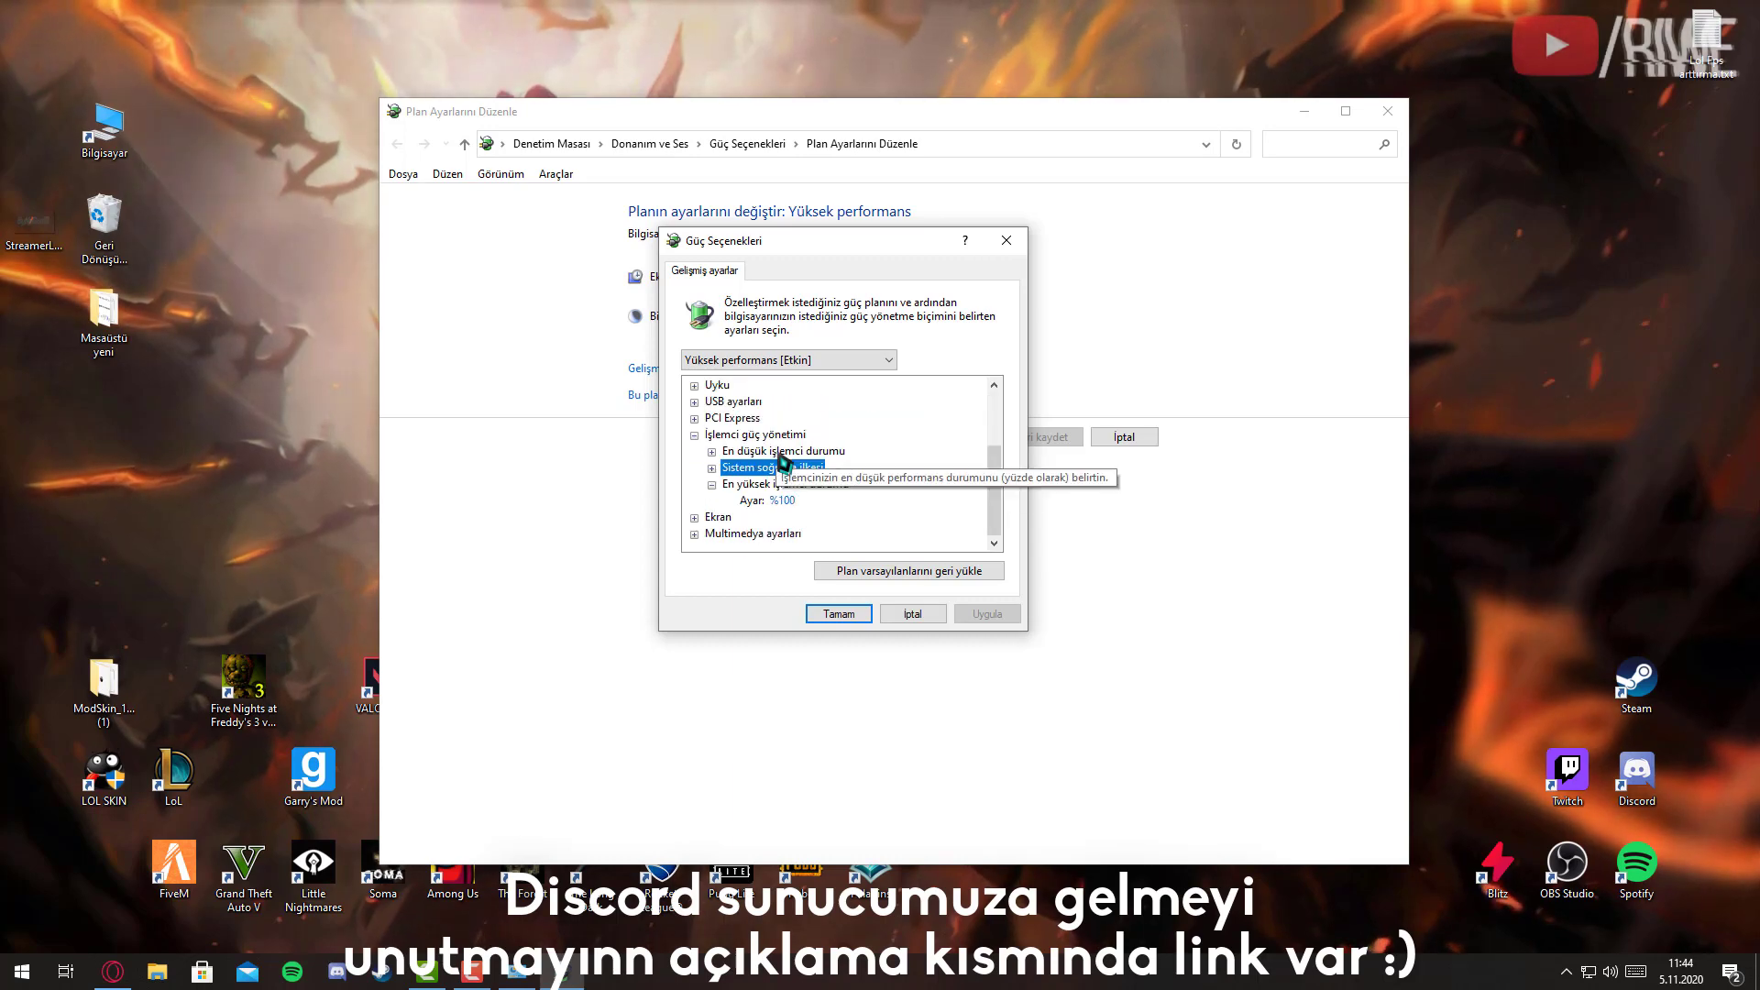
pyautogui.click(838, 613)
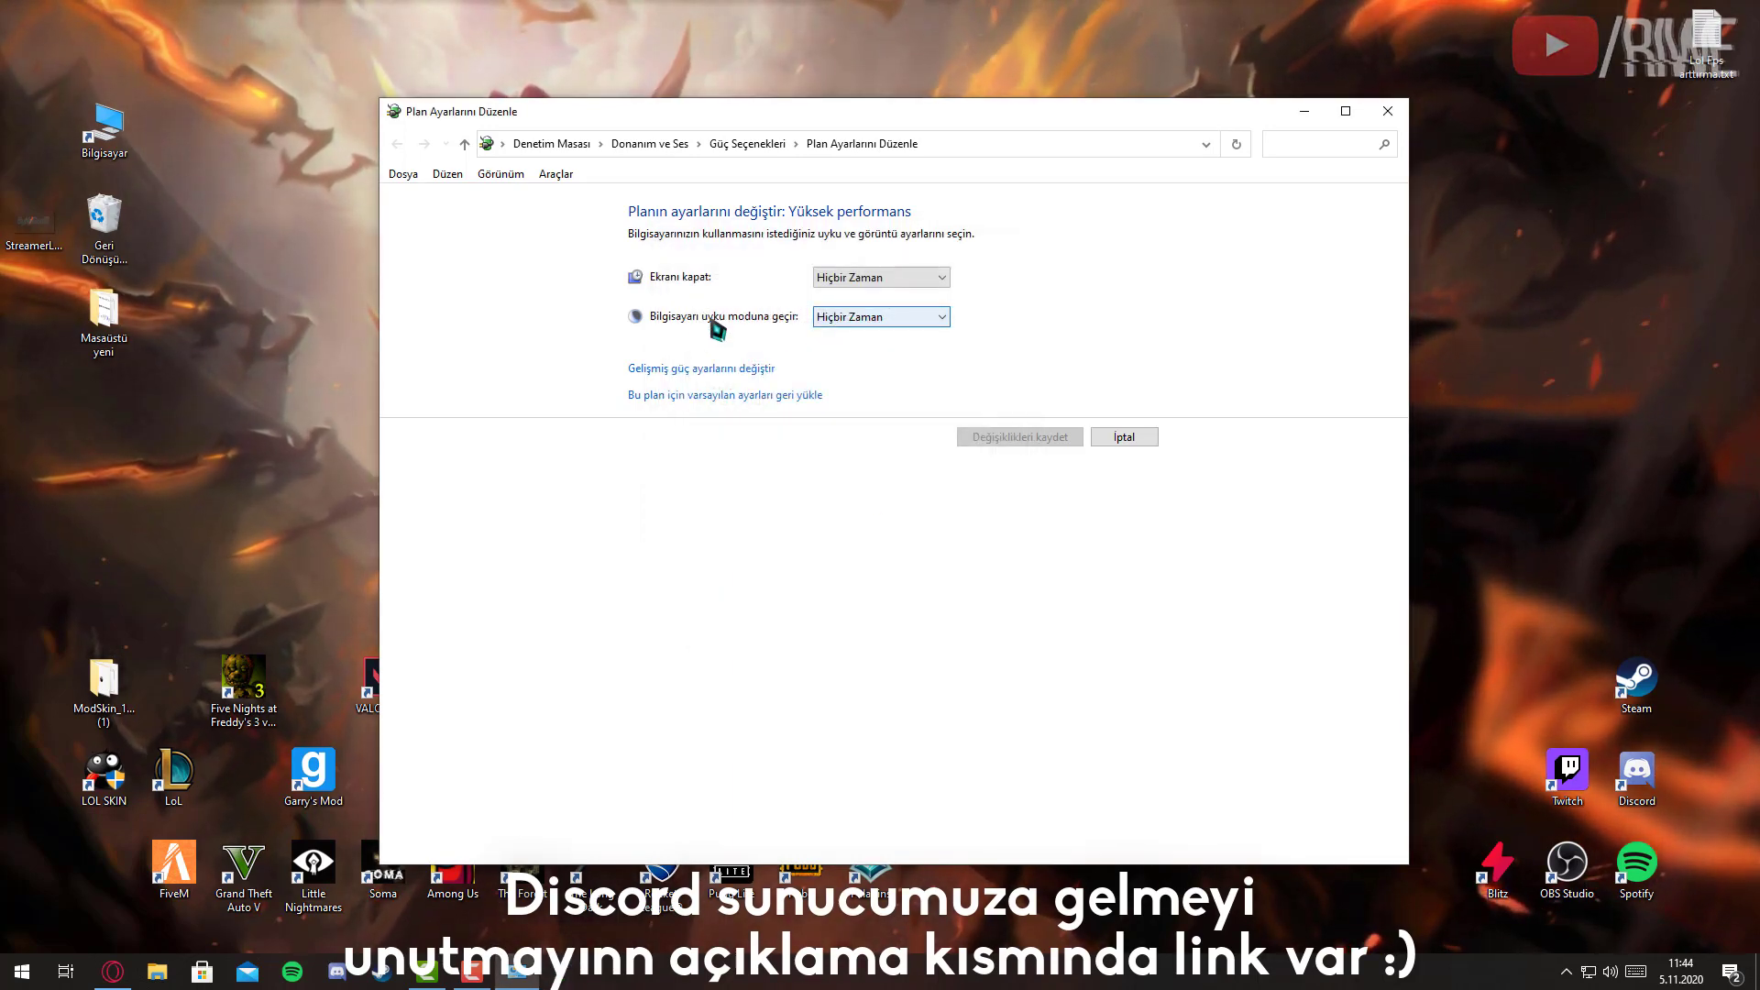
# Check the sleep and display turn-off time options of the power plan, and close the plan settings.
pyautogui.click(866, 318)
pyautogui.click(857, 318)
pyautogui.click(848, 280)
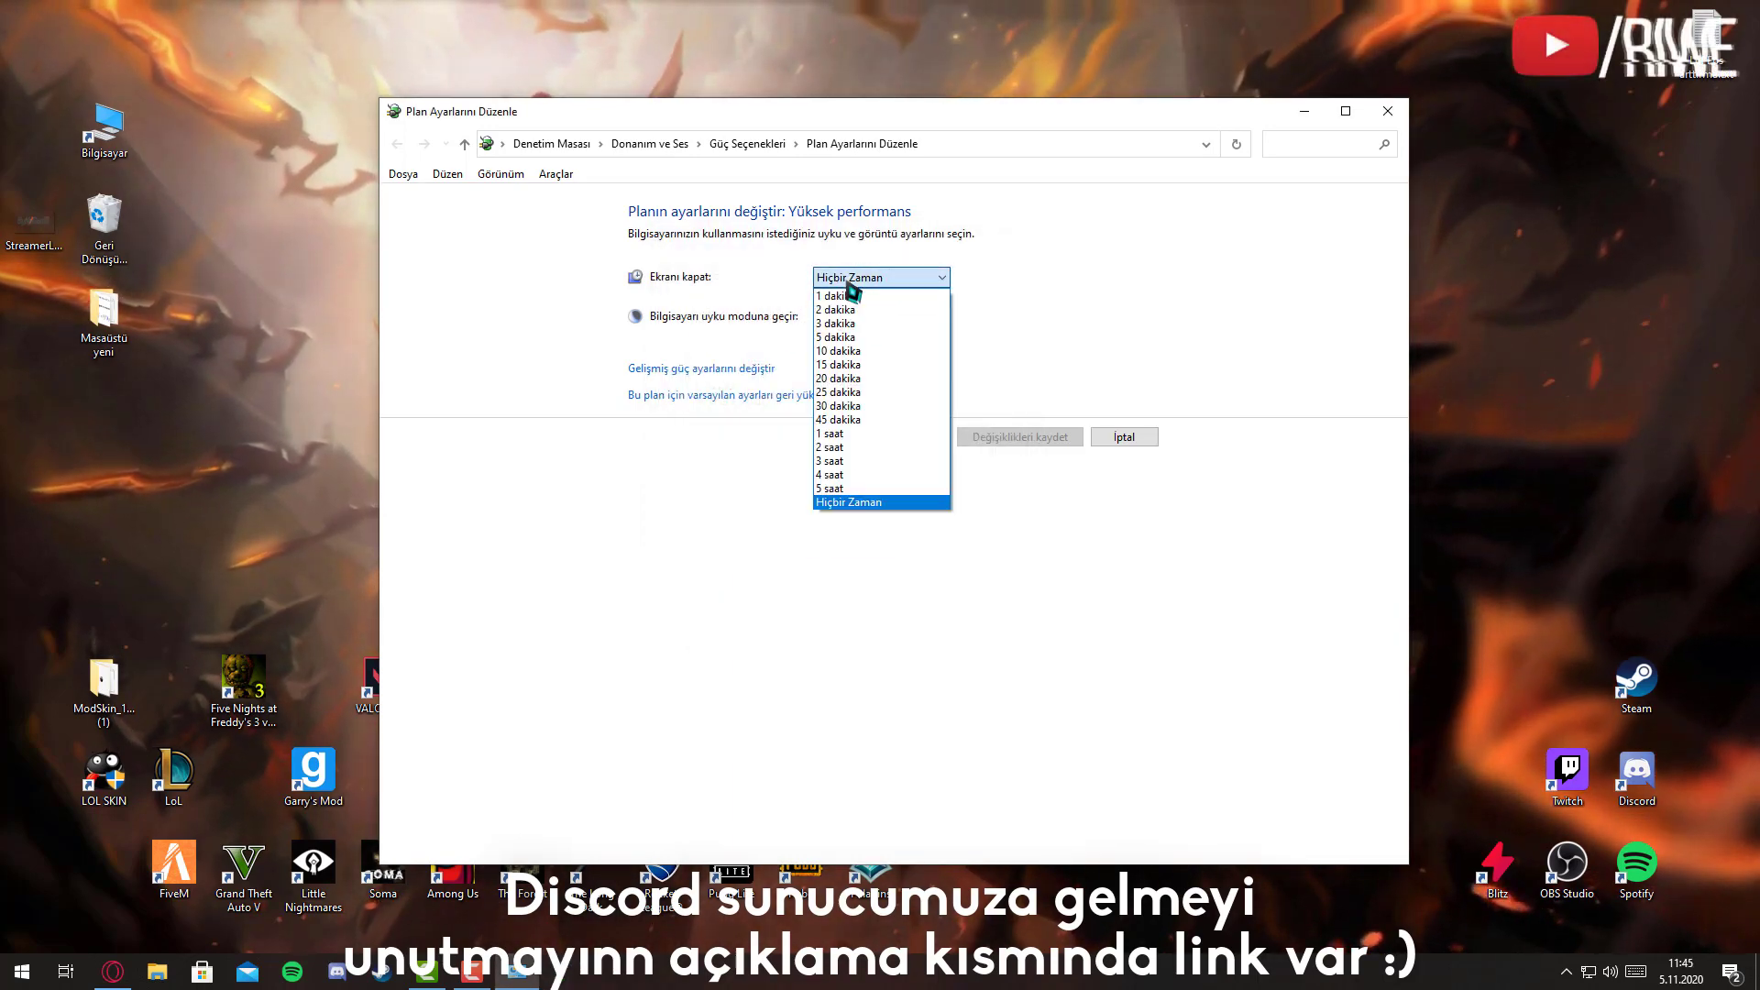
pyautogui.click(848, 280)
pyautogui.hotkey('alt', 'F4')
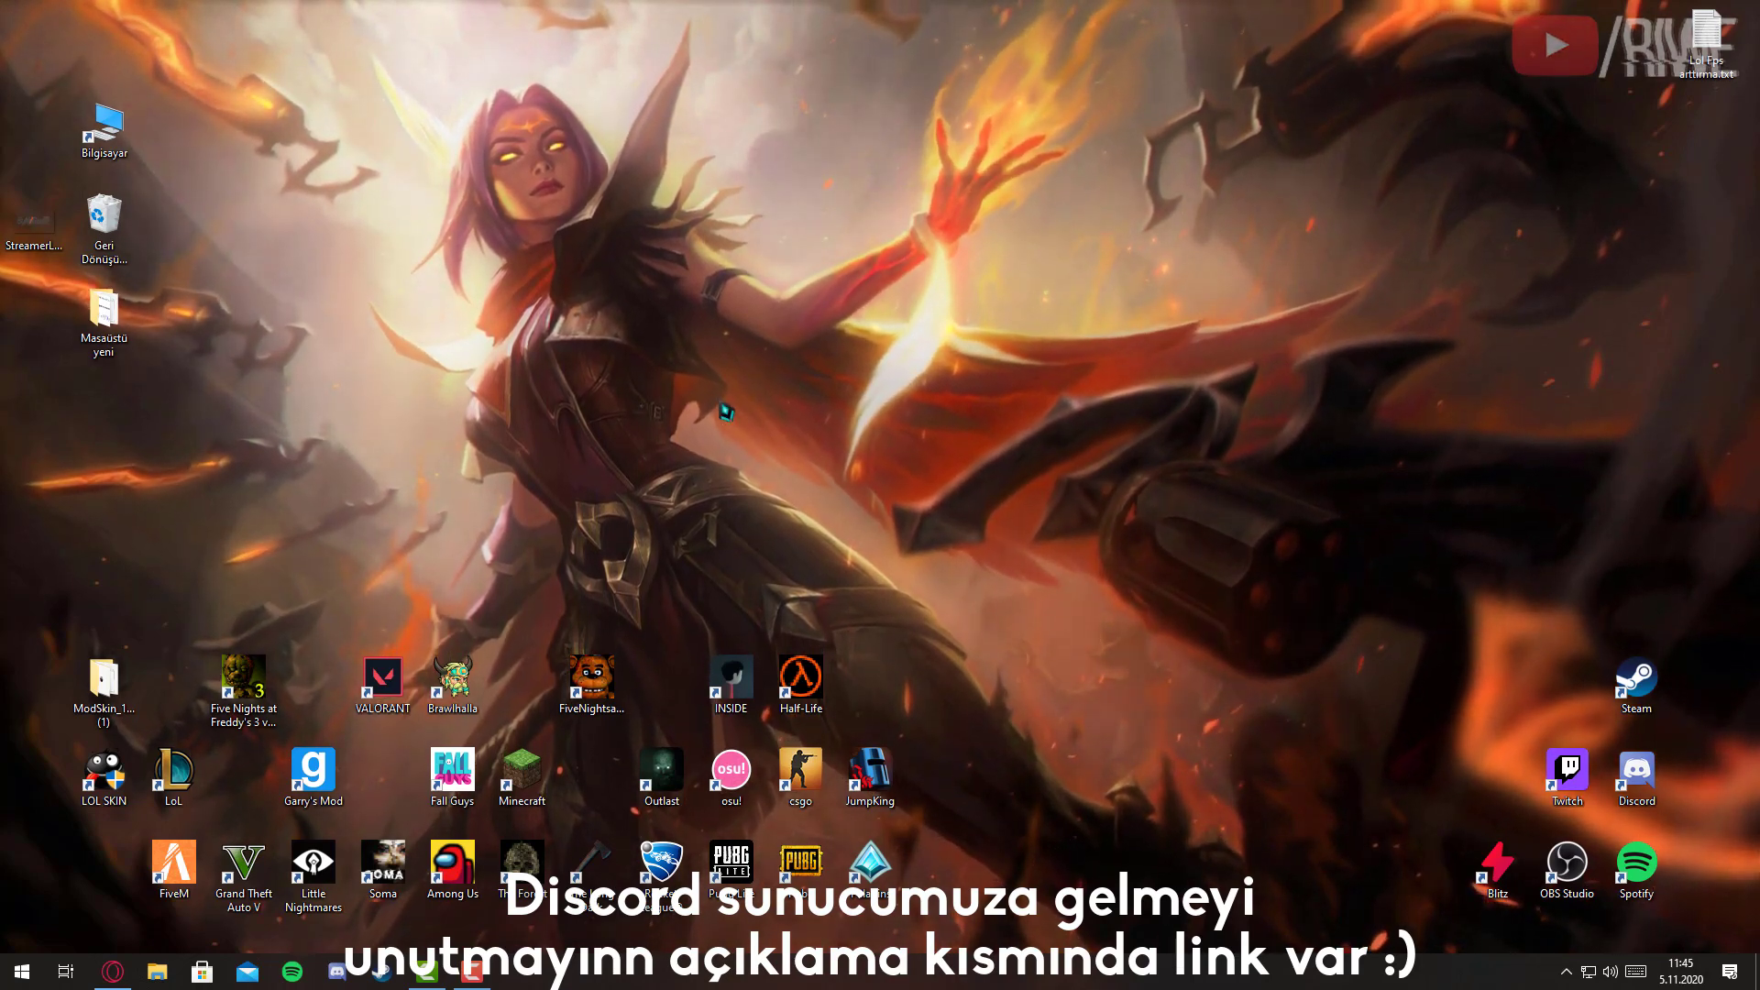
# Open the NVIDIA Control Panel and choose the advanced 3D image settings option on the image settings preview page.
pyautogui.rightClick(803, 458)
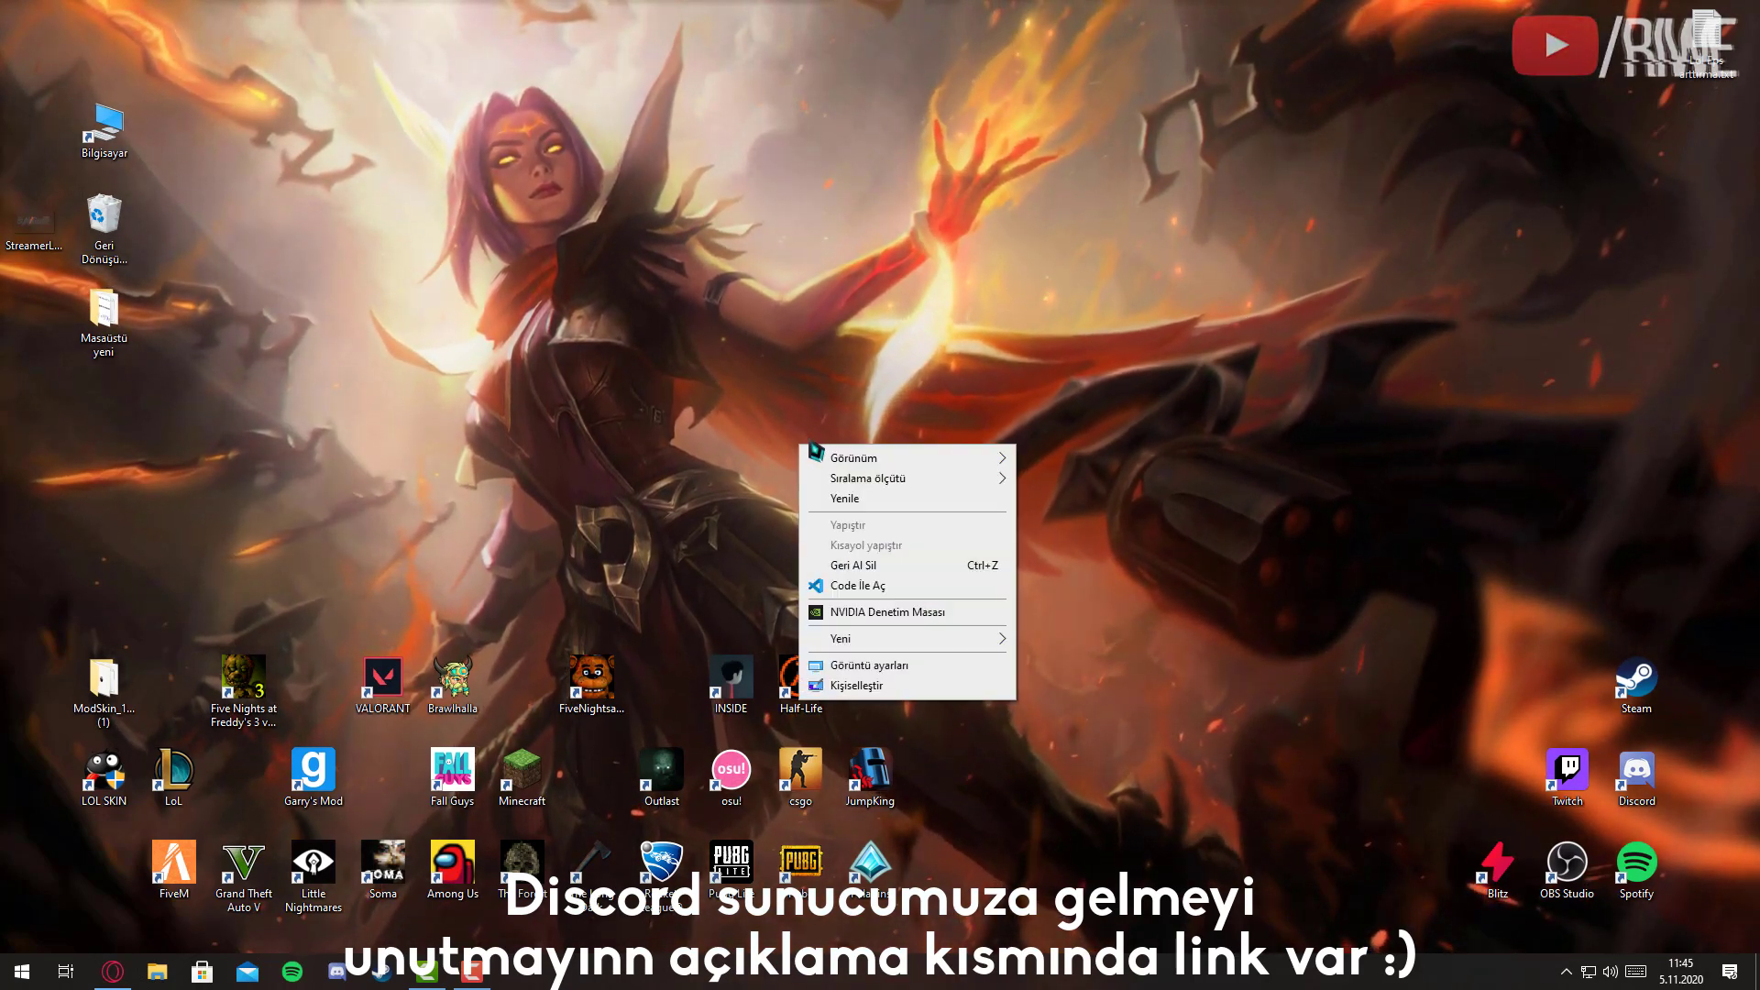
pyautogui.click(848, 510)
pyautogui.rightClick(758, 393)
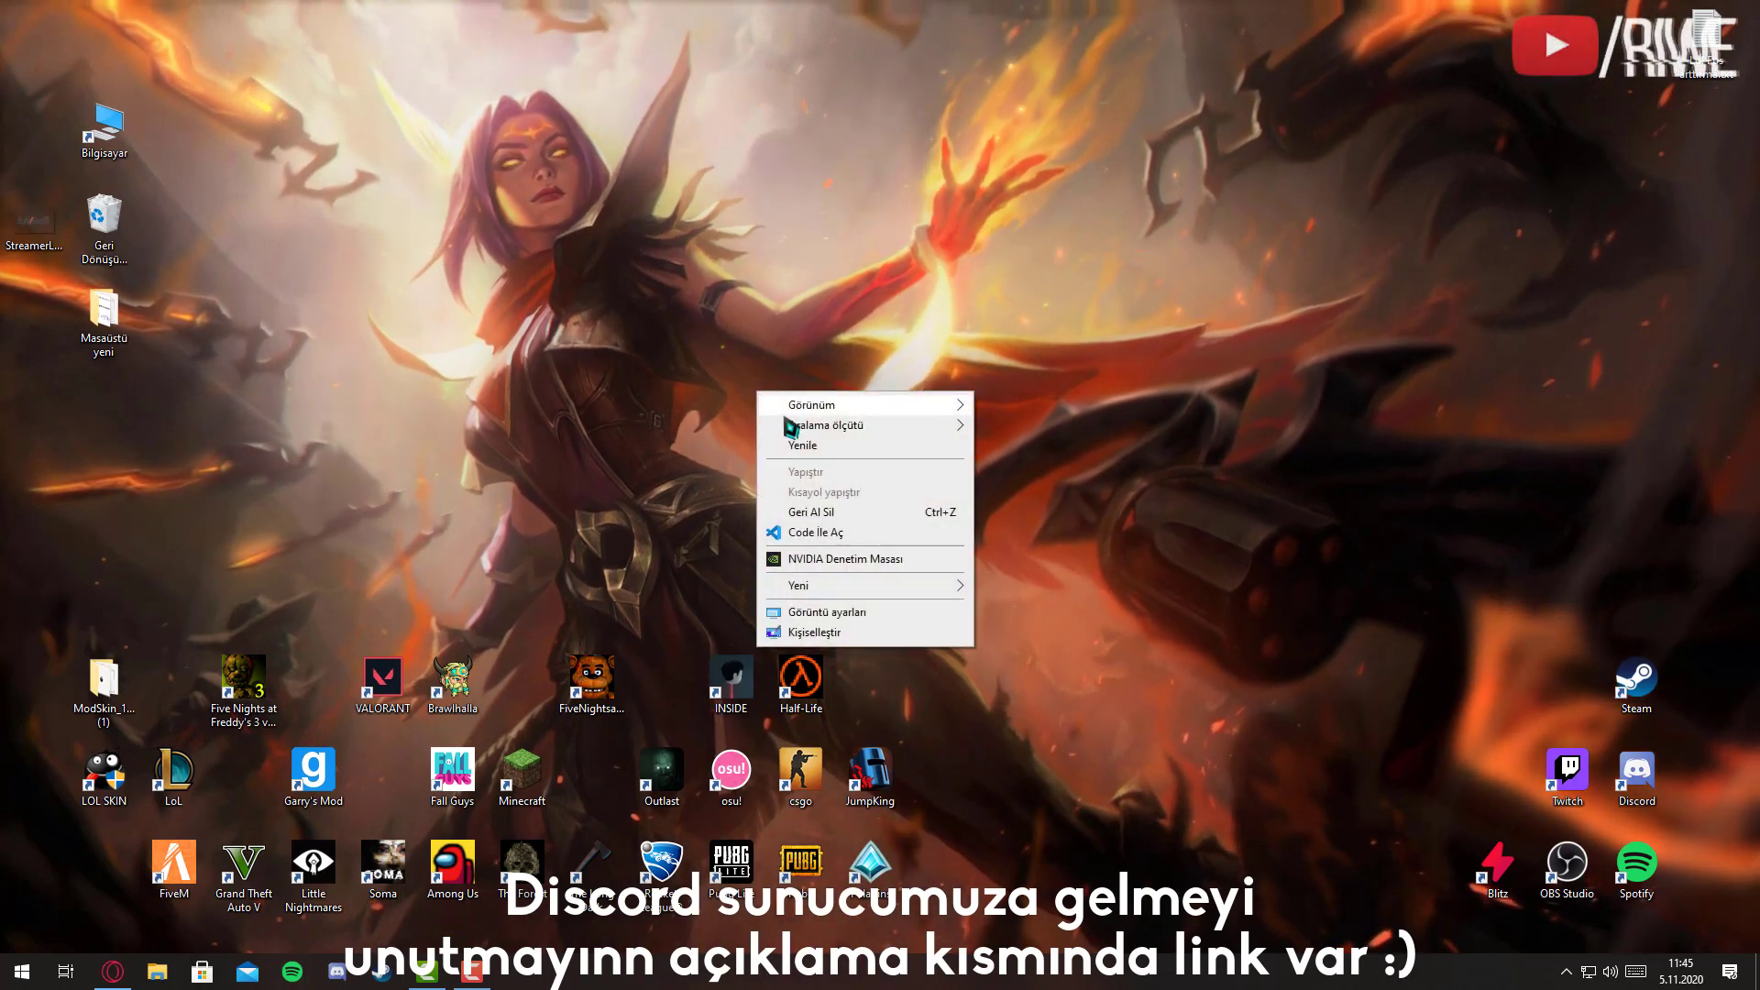
pyautogui.click(798, 561)
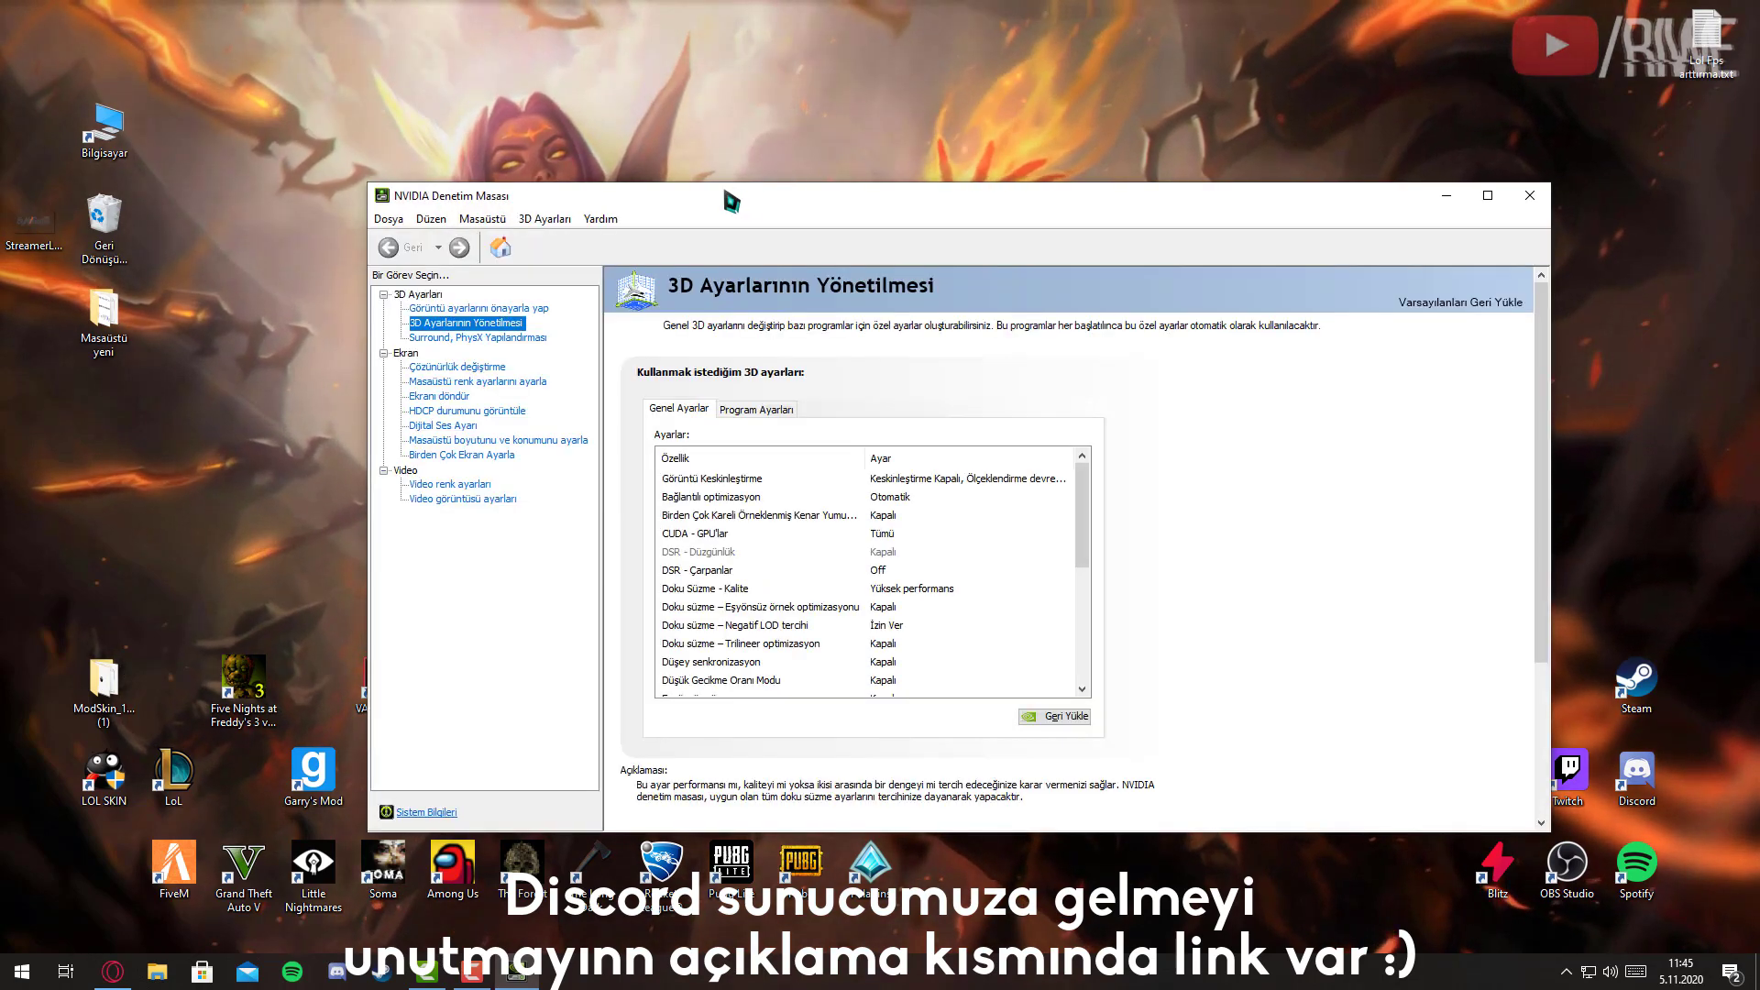
pyautogui.moveTo(727, 194); pyautogui.dragTo(624, 140)
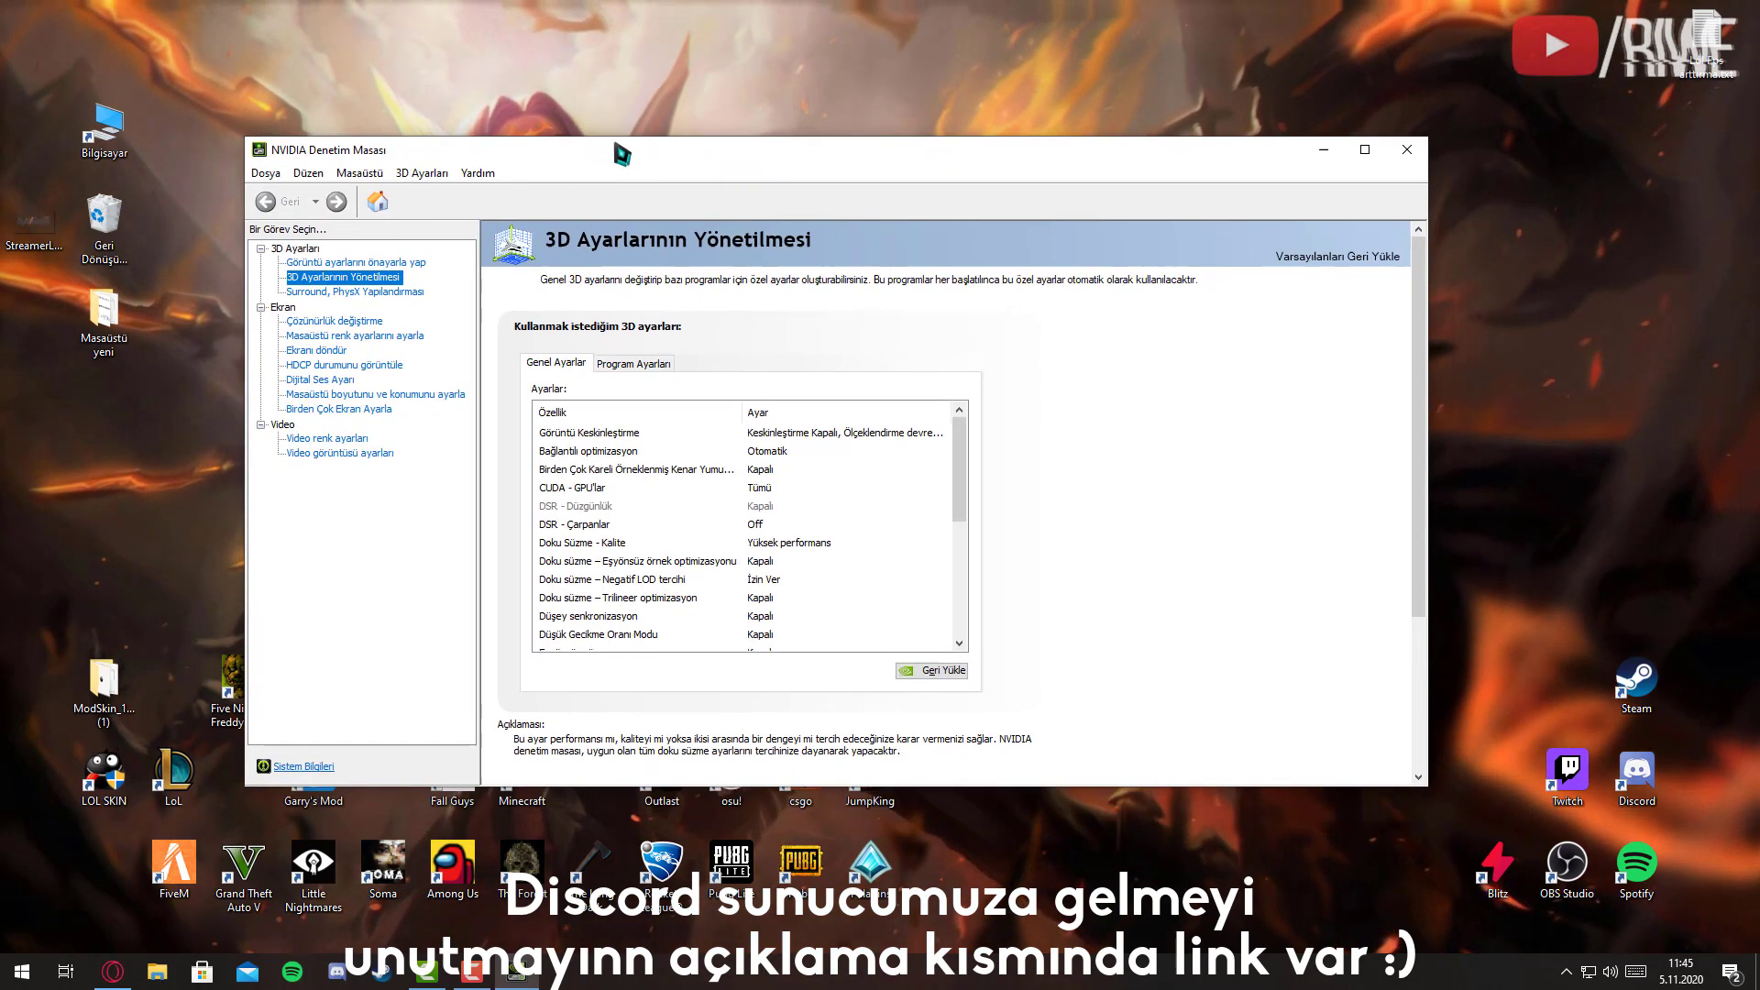
pyautogui.click(356, 255)
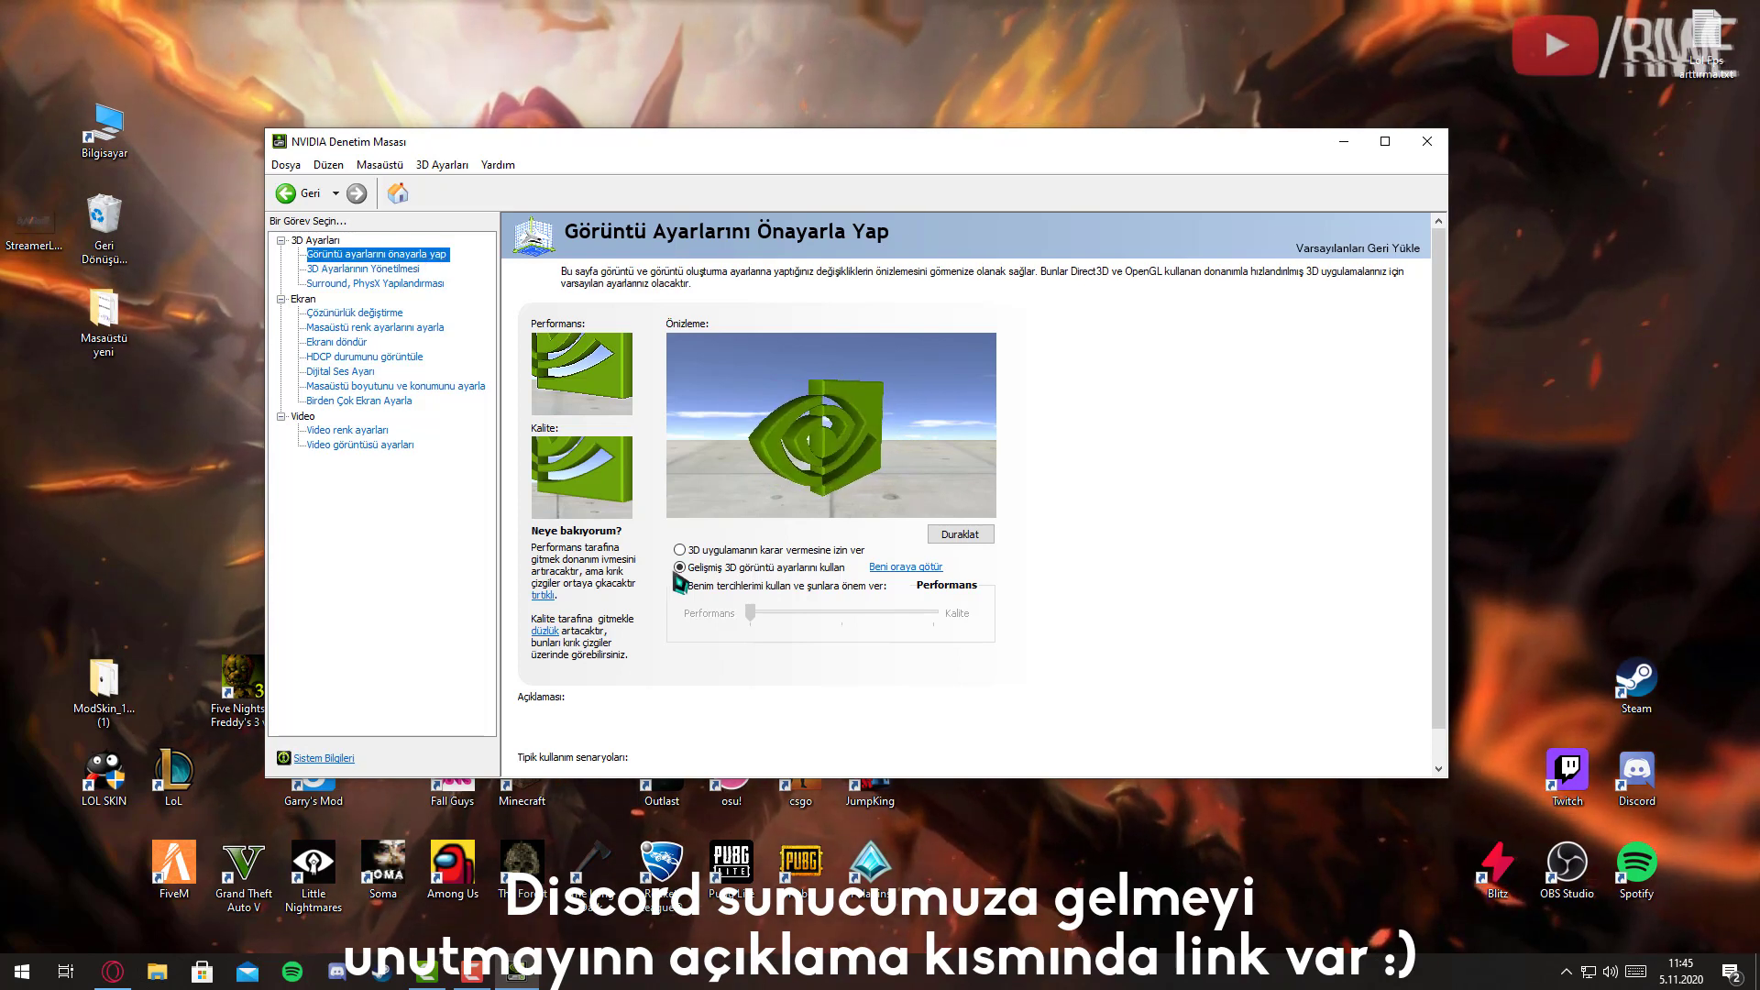
pyautogui.click(704, 589)
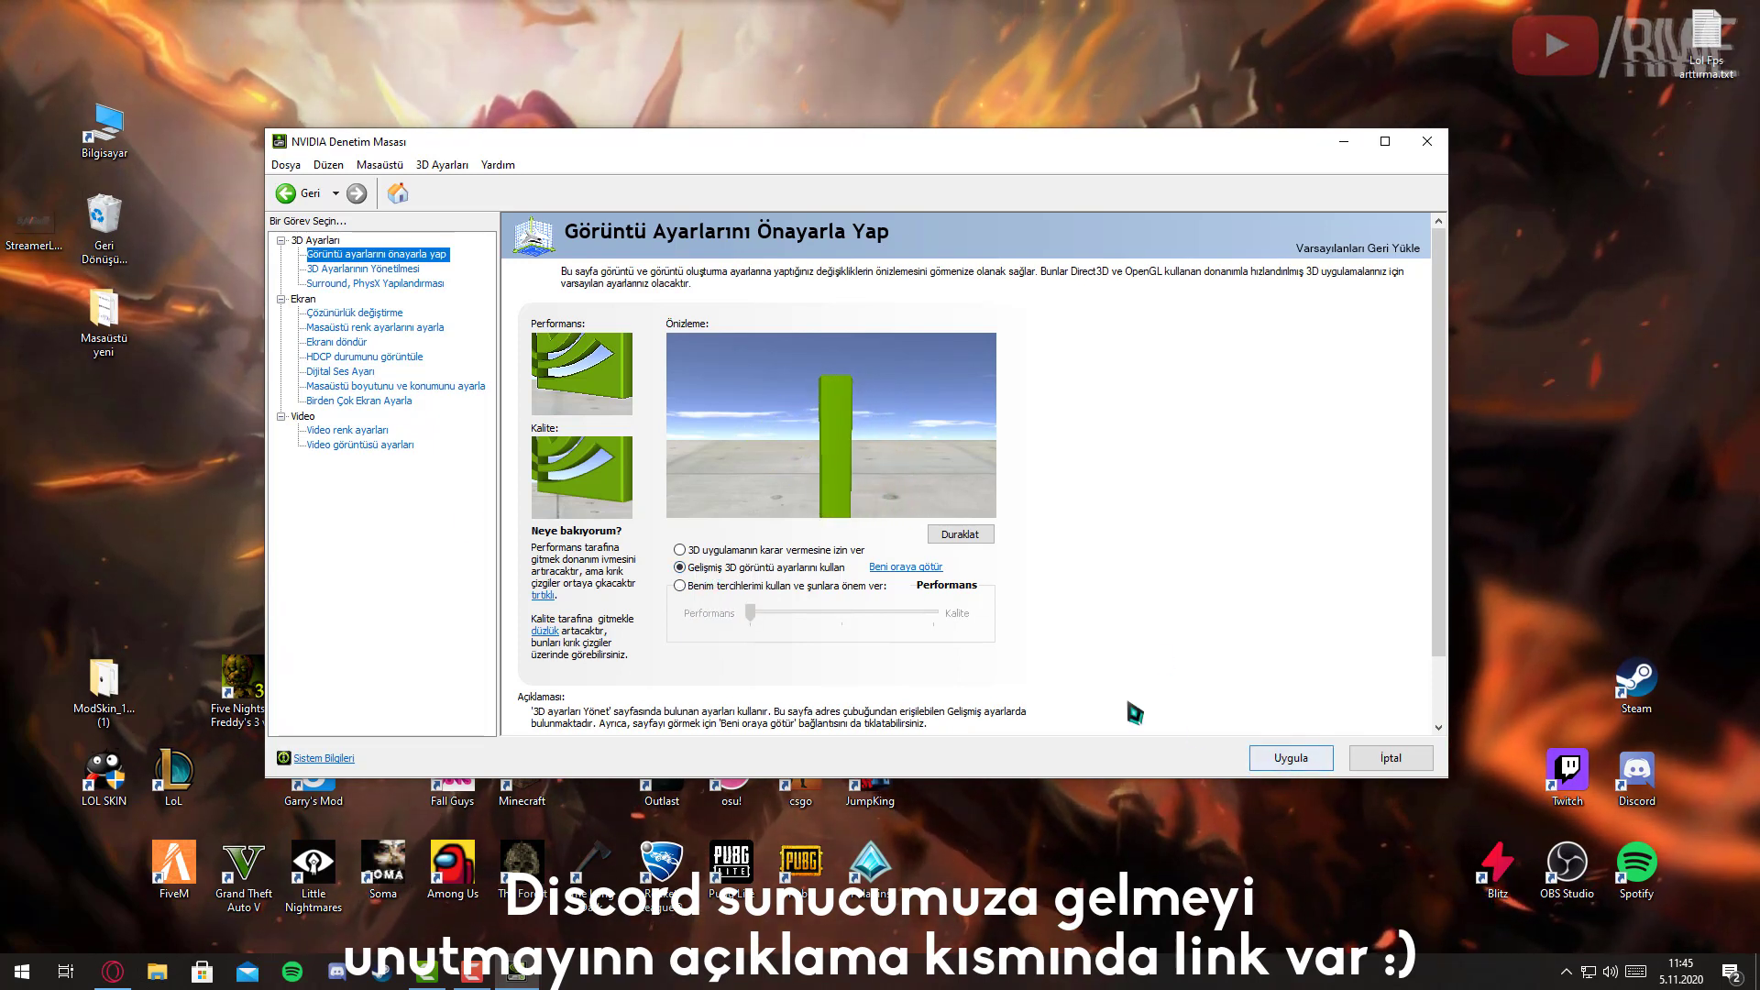
# Examine the full list of global 3D settings, including texture filtering and power management mode, and close the NVIDIA Control Panel.
pyautogui.click(336, 270)
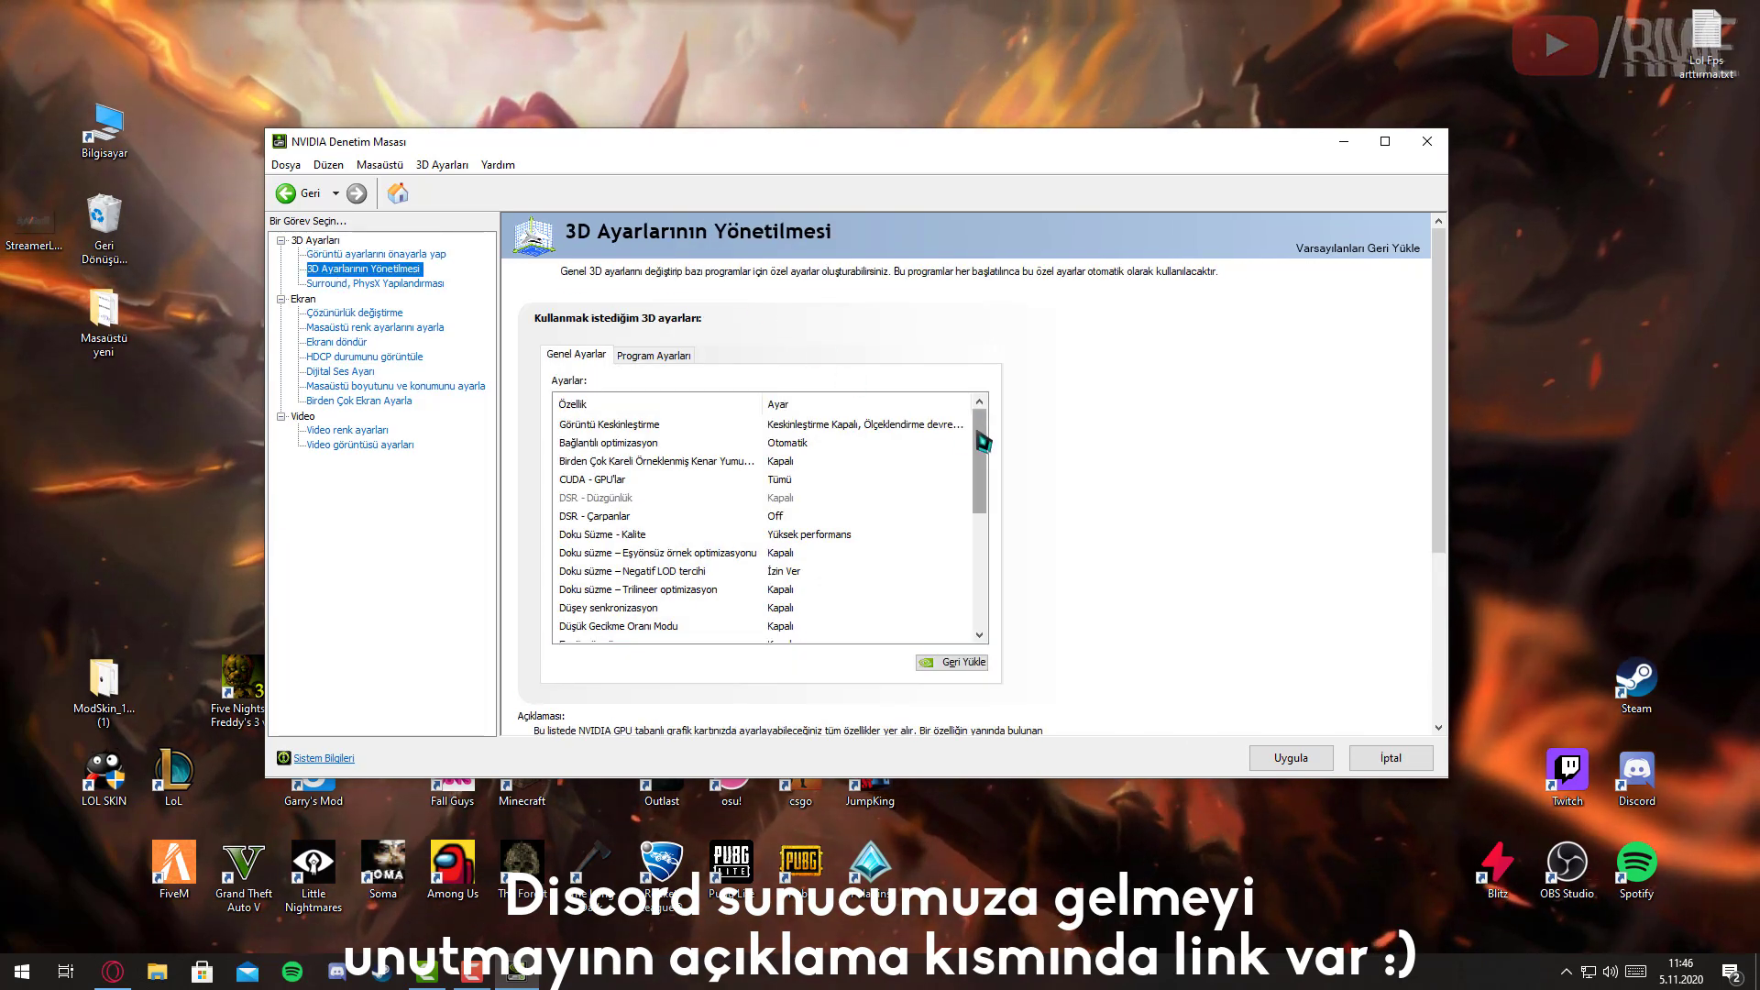
pyautogui.moveTo(983, 444); pyautogui.dragTo(977, 560)
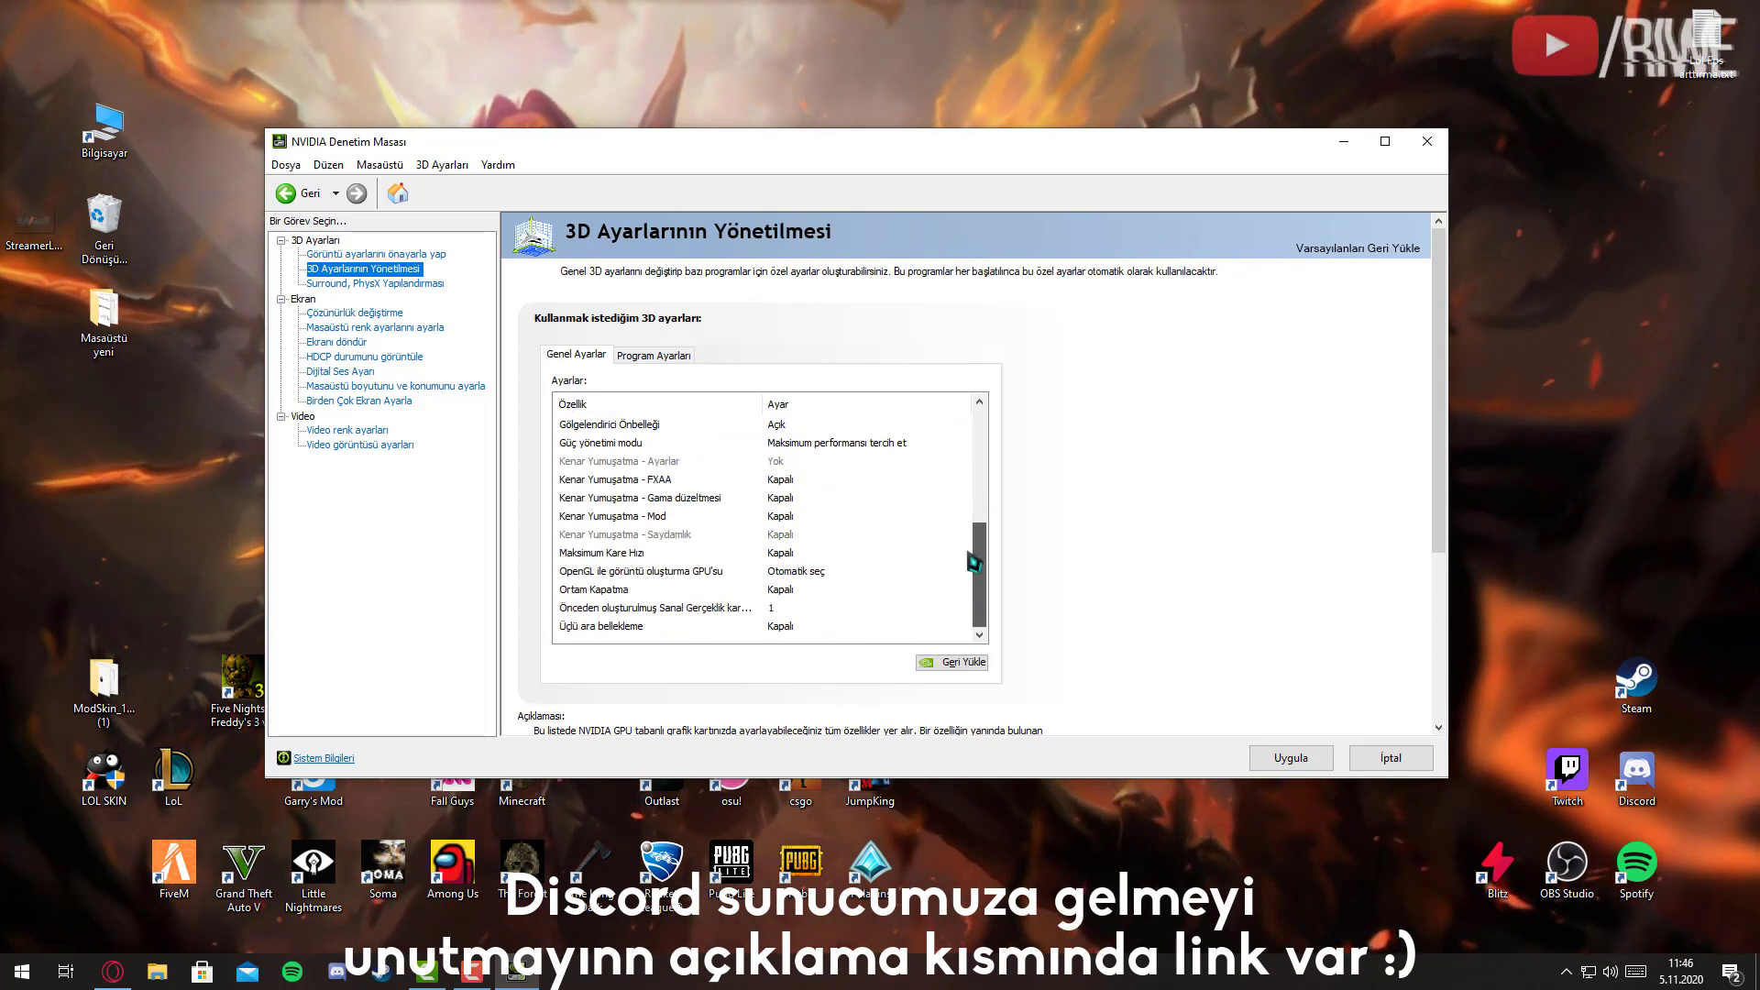
pyautogui.moveTo(975, 562); pyautogui.dragTo(1012, 552)
pyautogui.scroll(-5, 1031, 523)
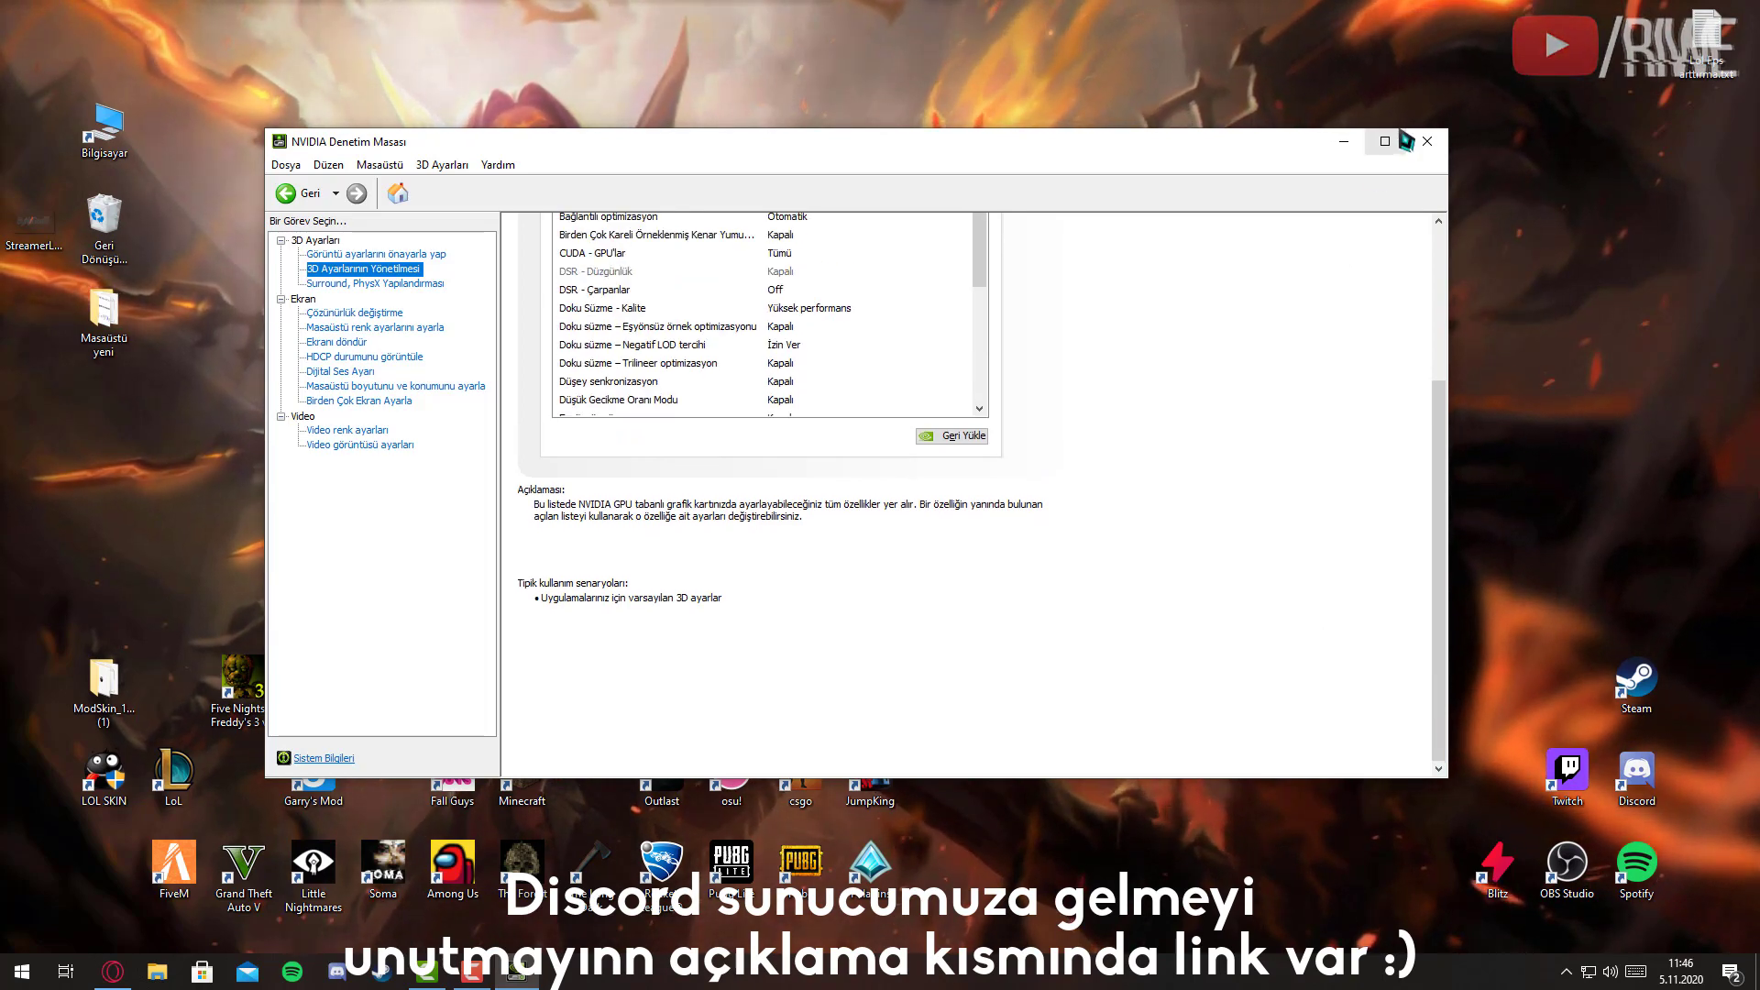
pyautogui.click(1425, 141)
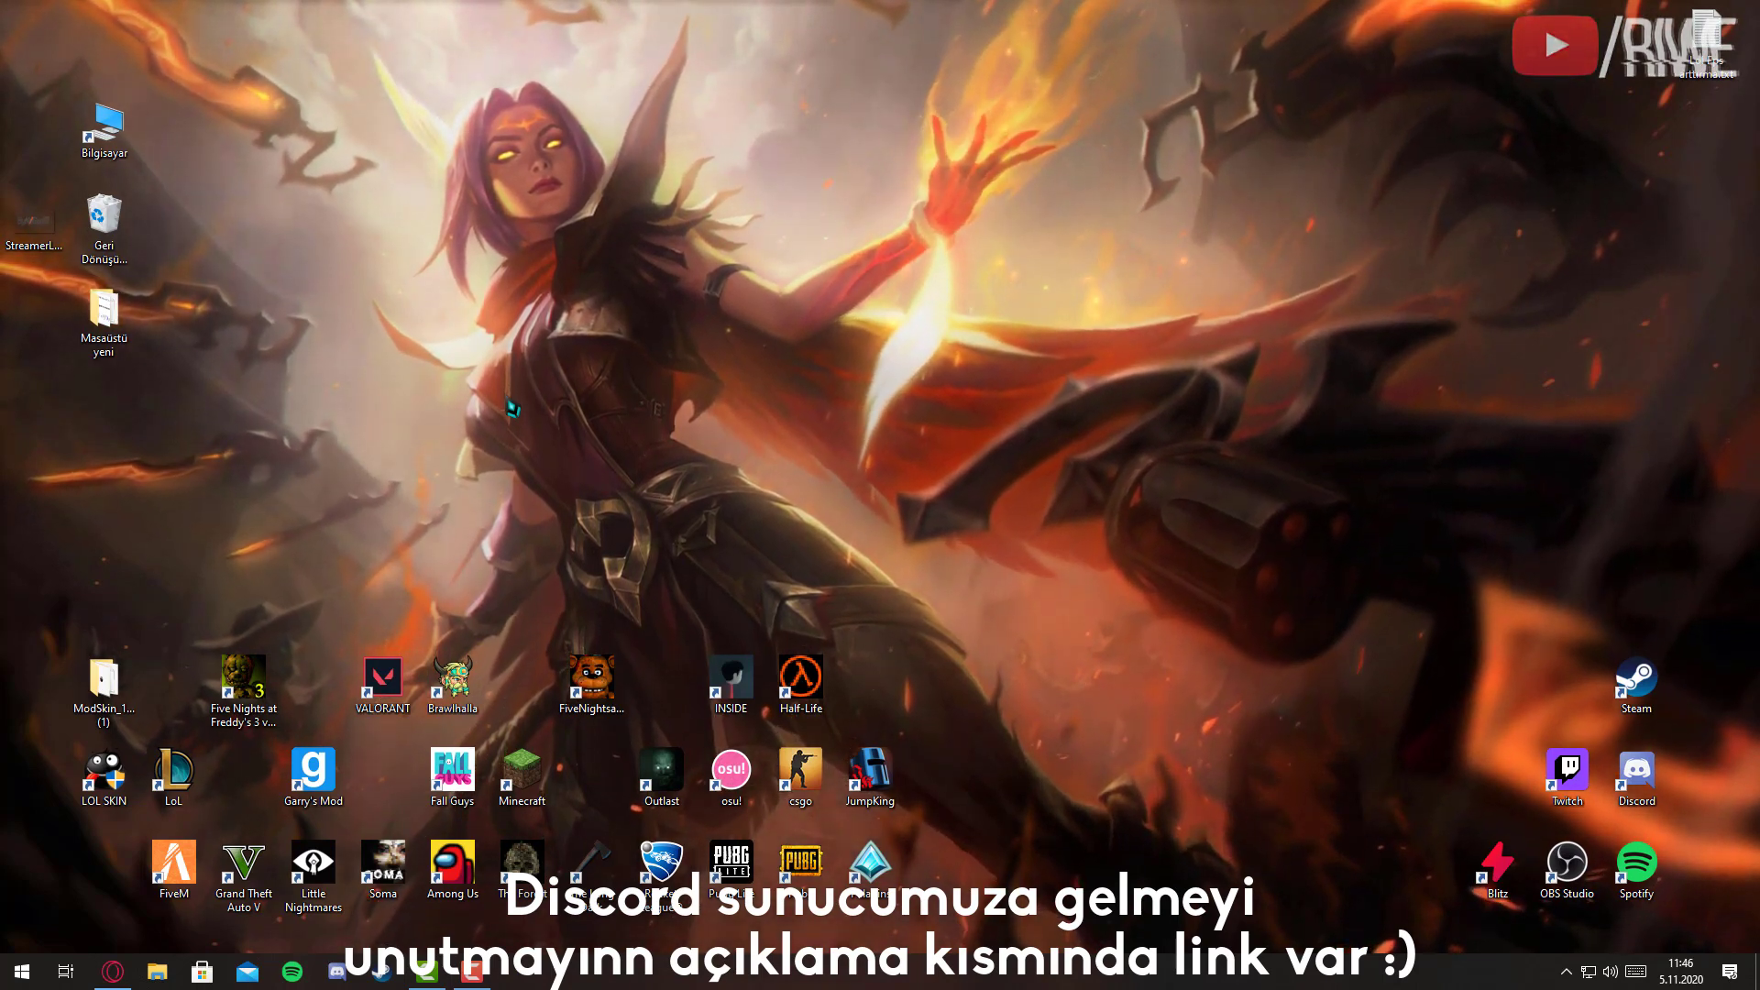
# Open the user account's temporary files folder by running %temp%.
pyautogui.press('super+r')
pyautogui.moveTo(217, 777); pyautogui.dragTo(894, 359)
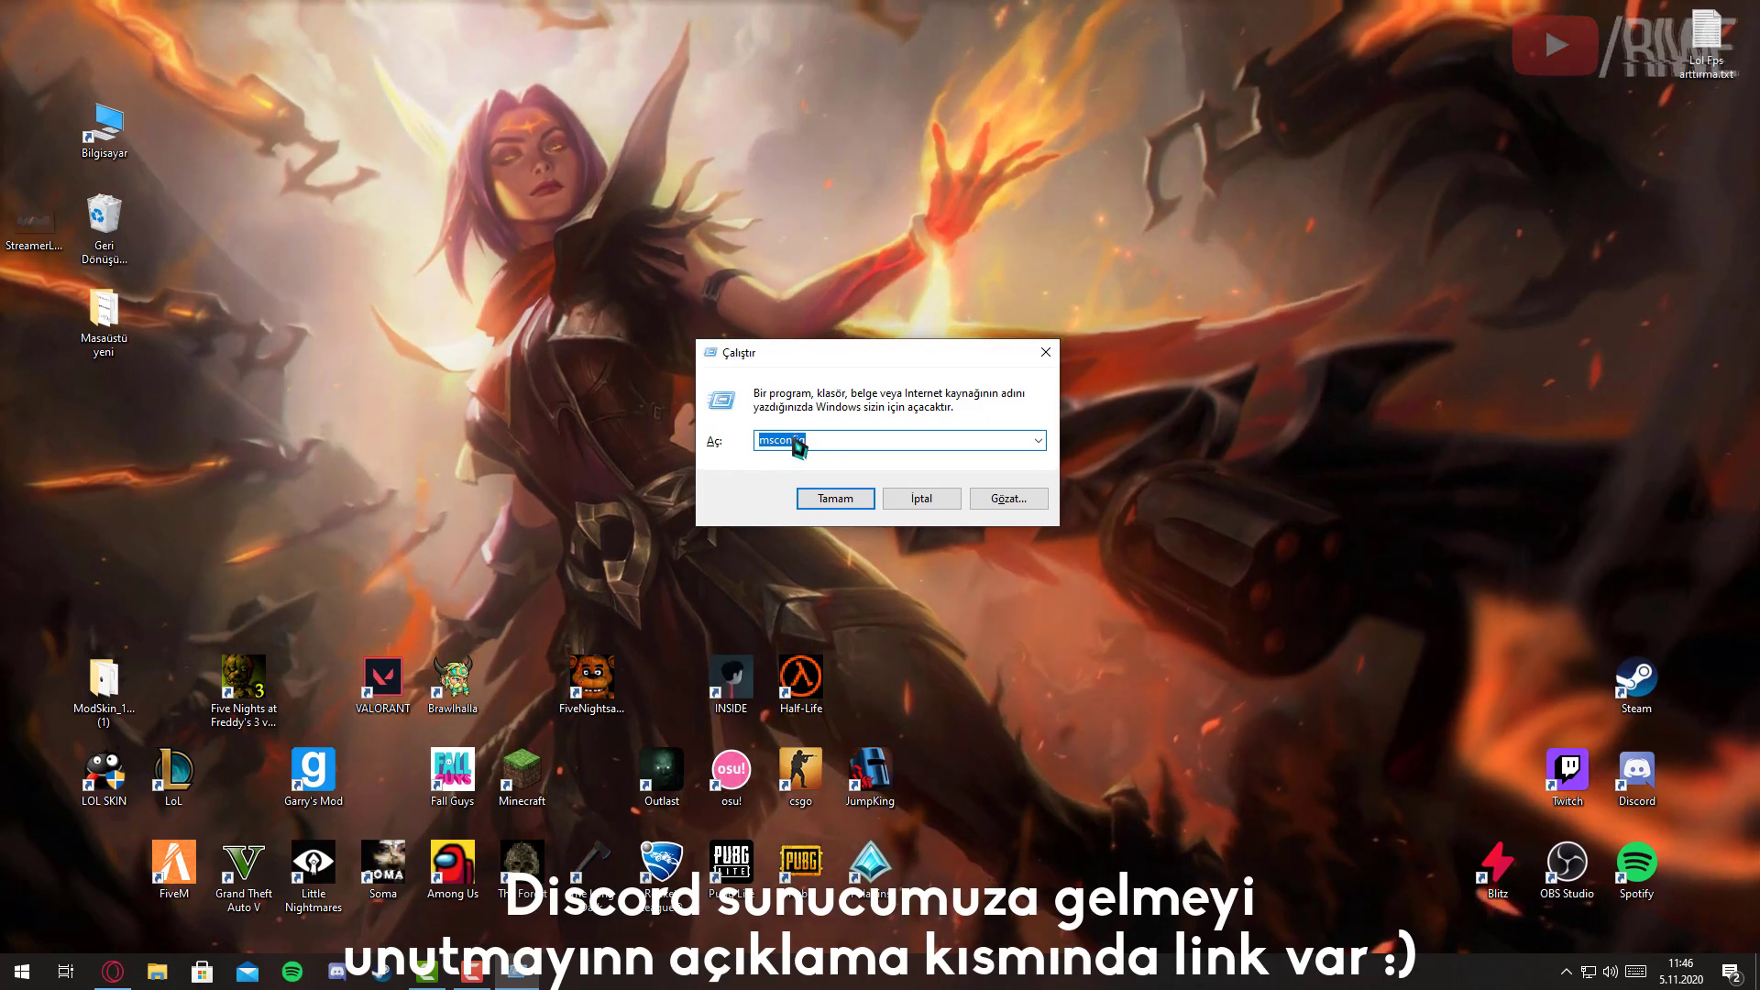
pyautogui.write('%temp')
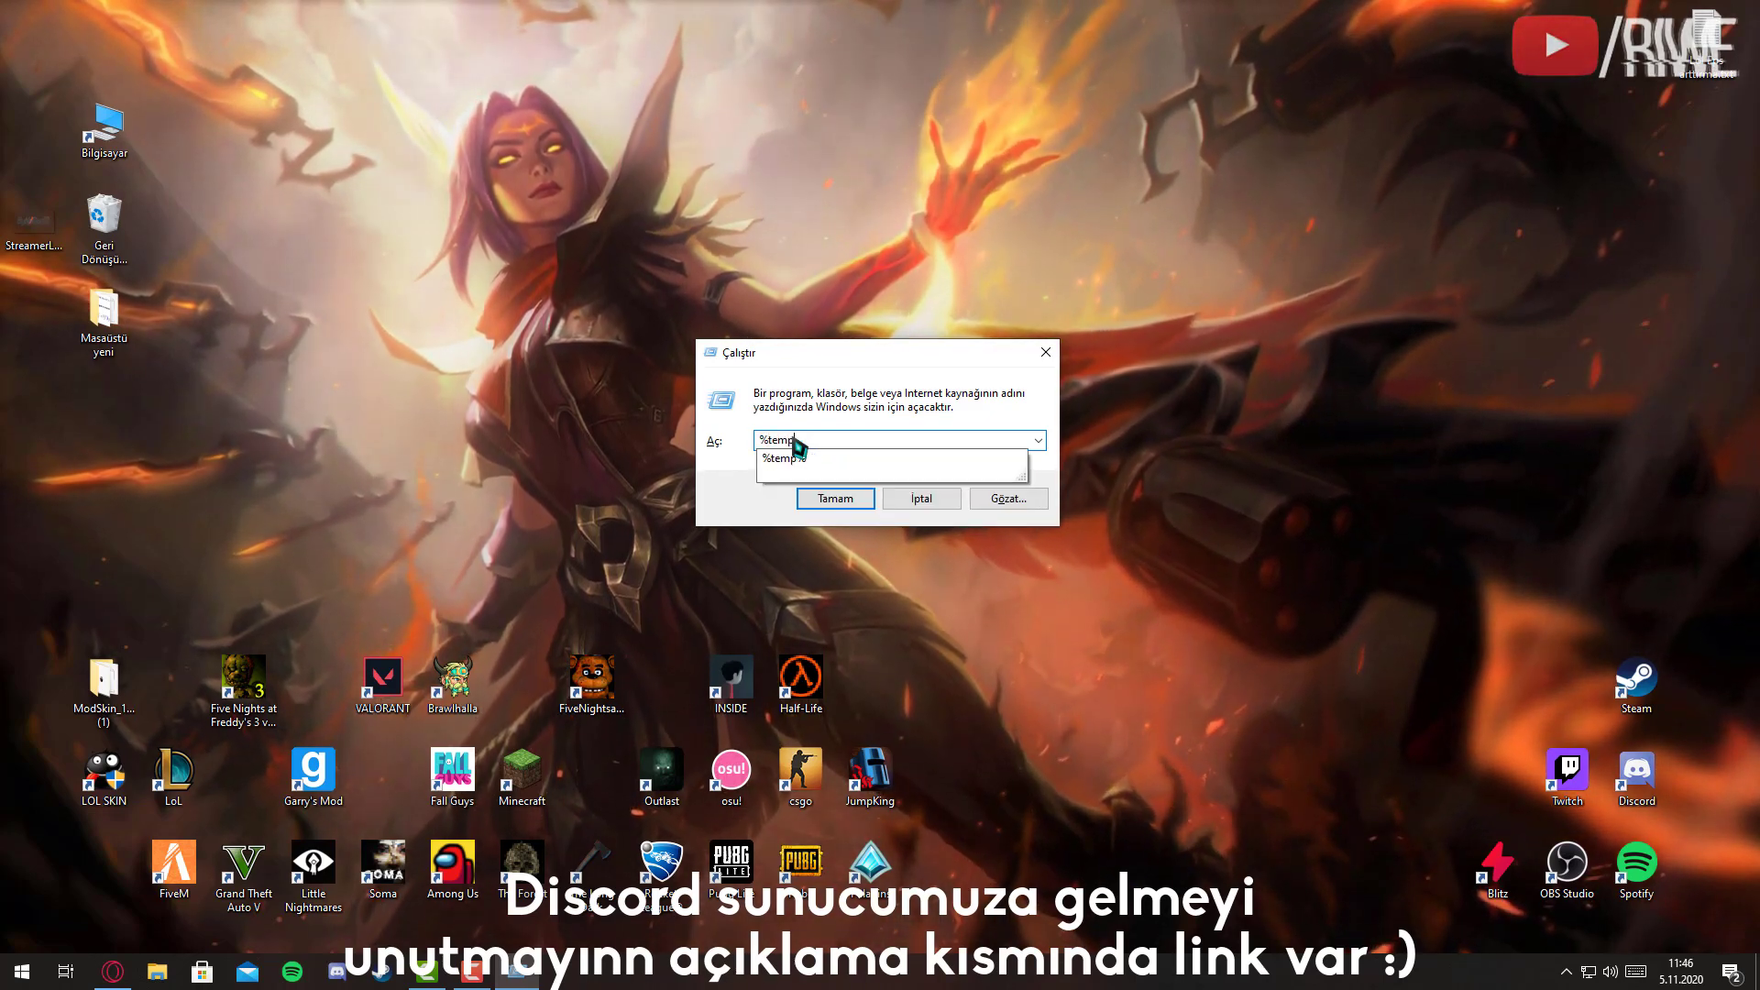
pyautogui.write('%')
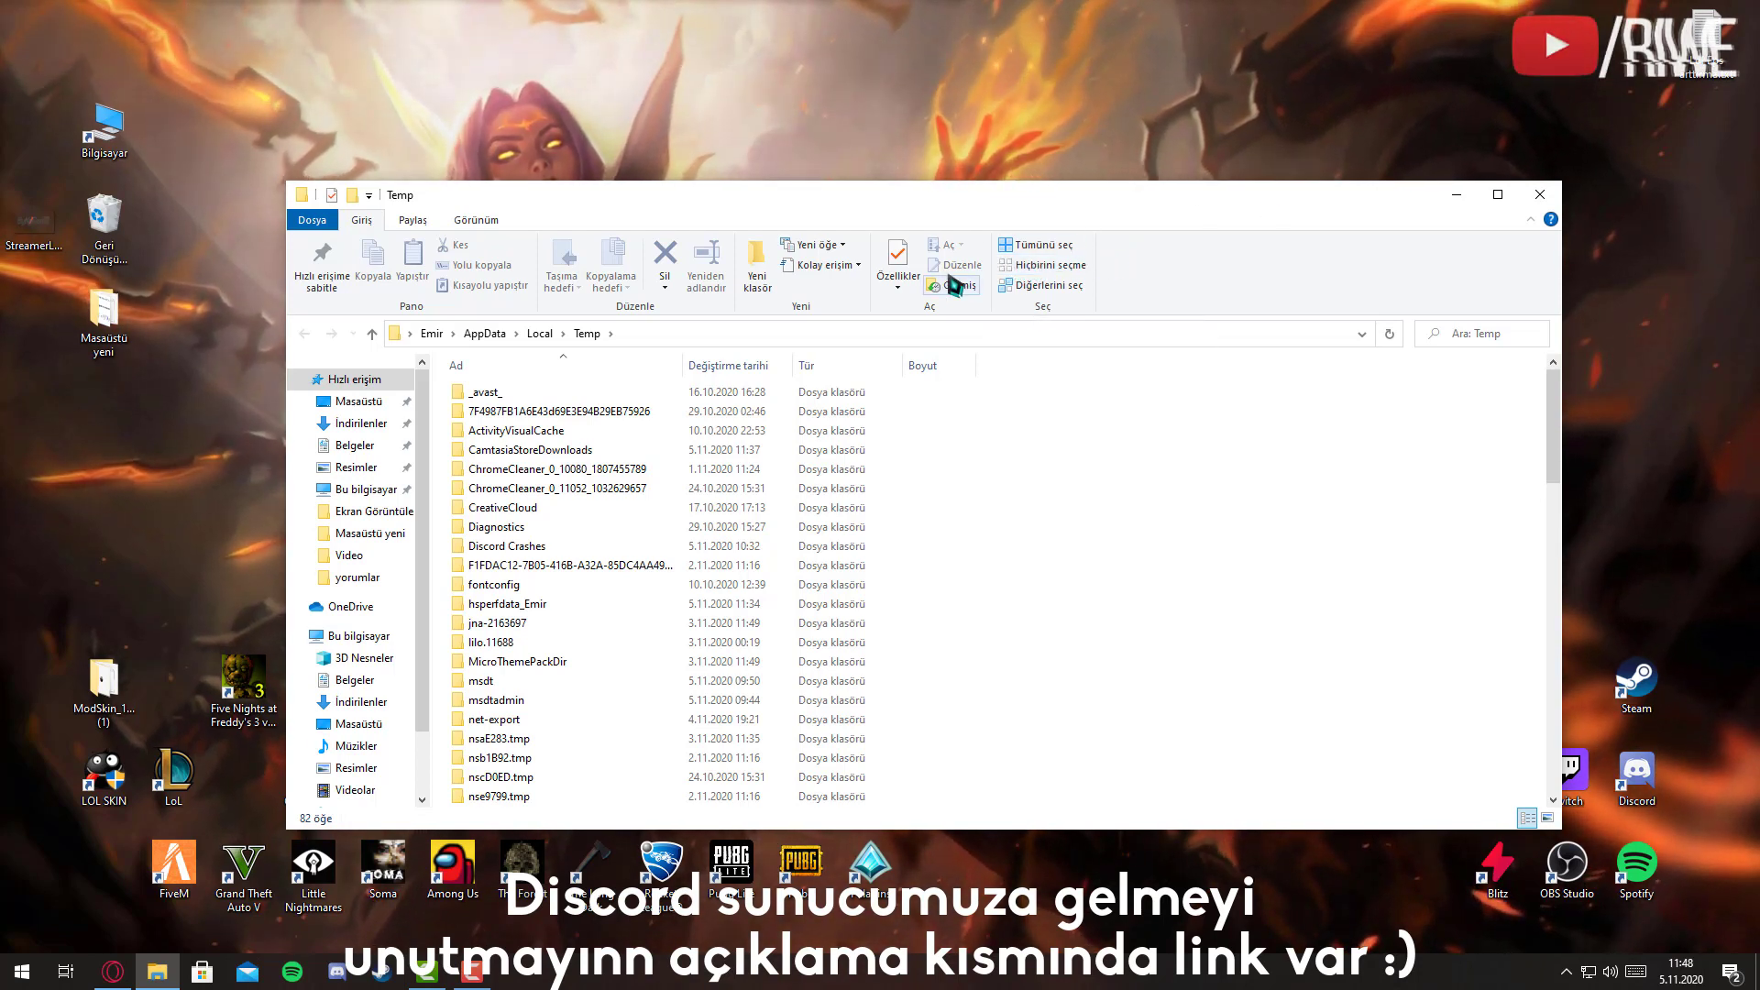
# Delete everything in the user's Temp folder, granting administrator permission for all items and skipping the missing file, and close the folder.
pyautogui.scroll(-20, 912, 487)
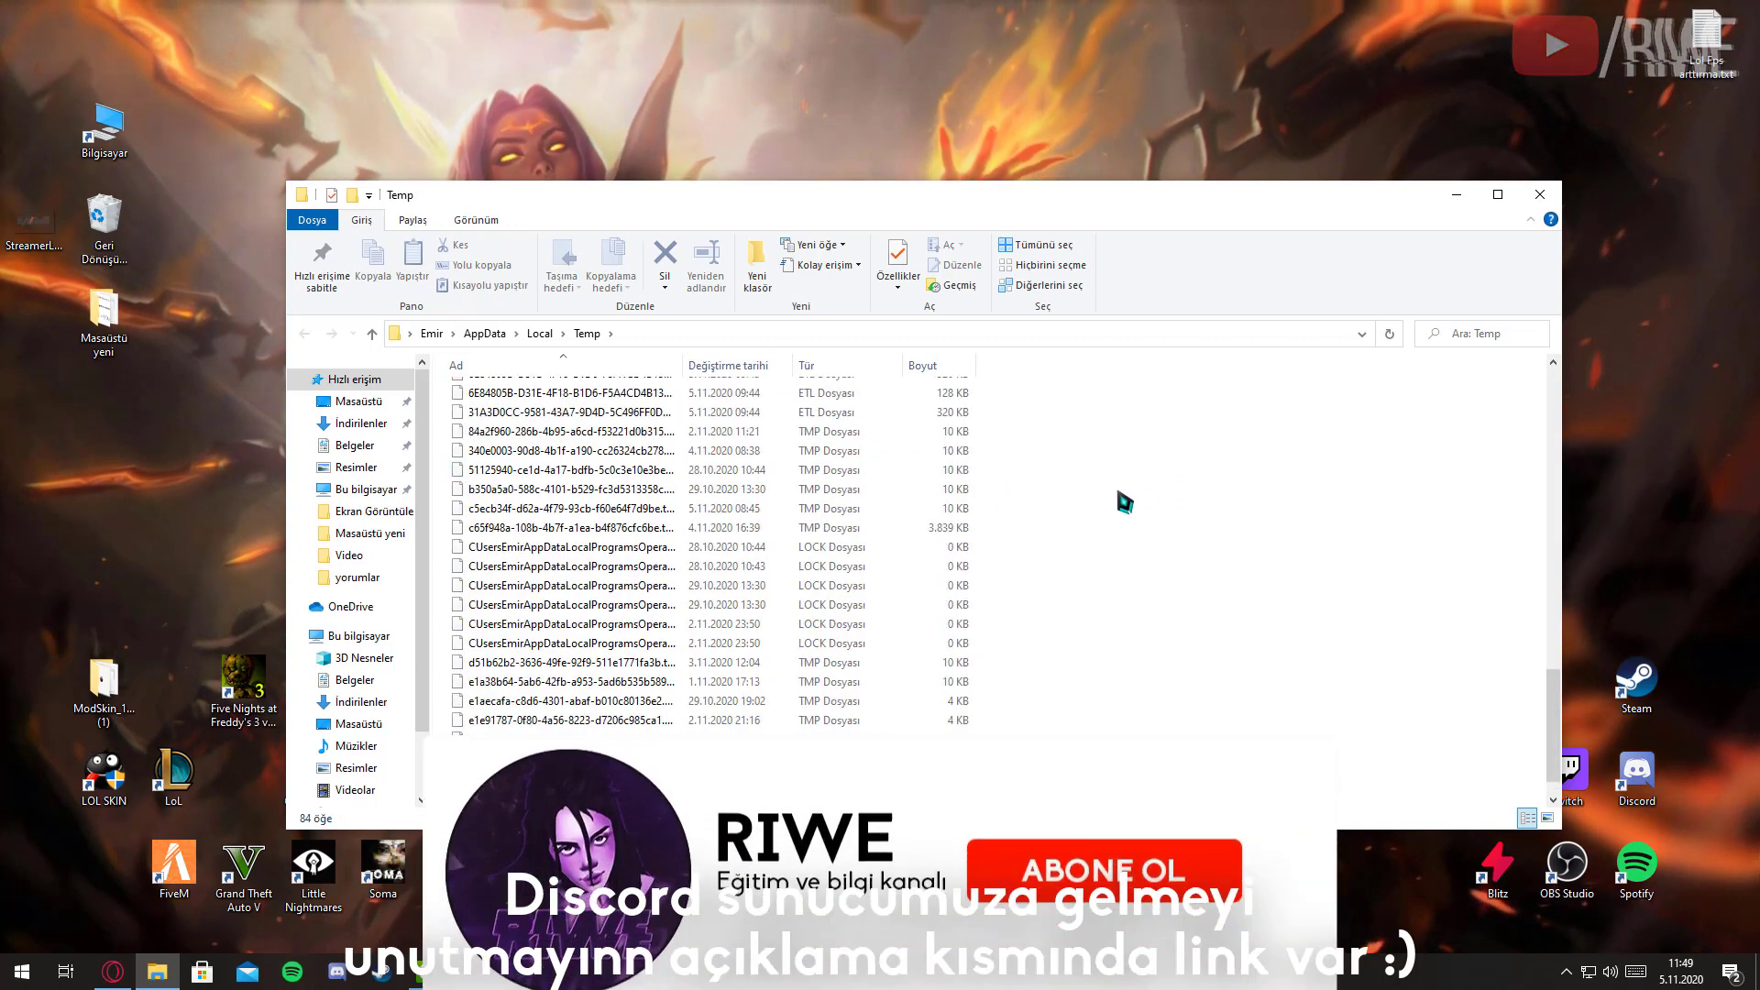
pyautogui.hotkey('ctrl', 'a')
pyautogui.scroll(15, 1069, 515)
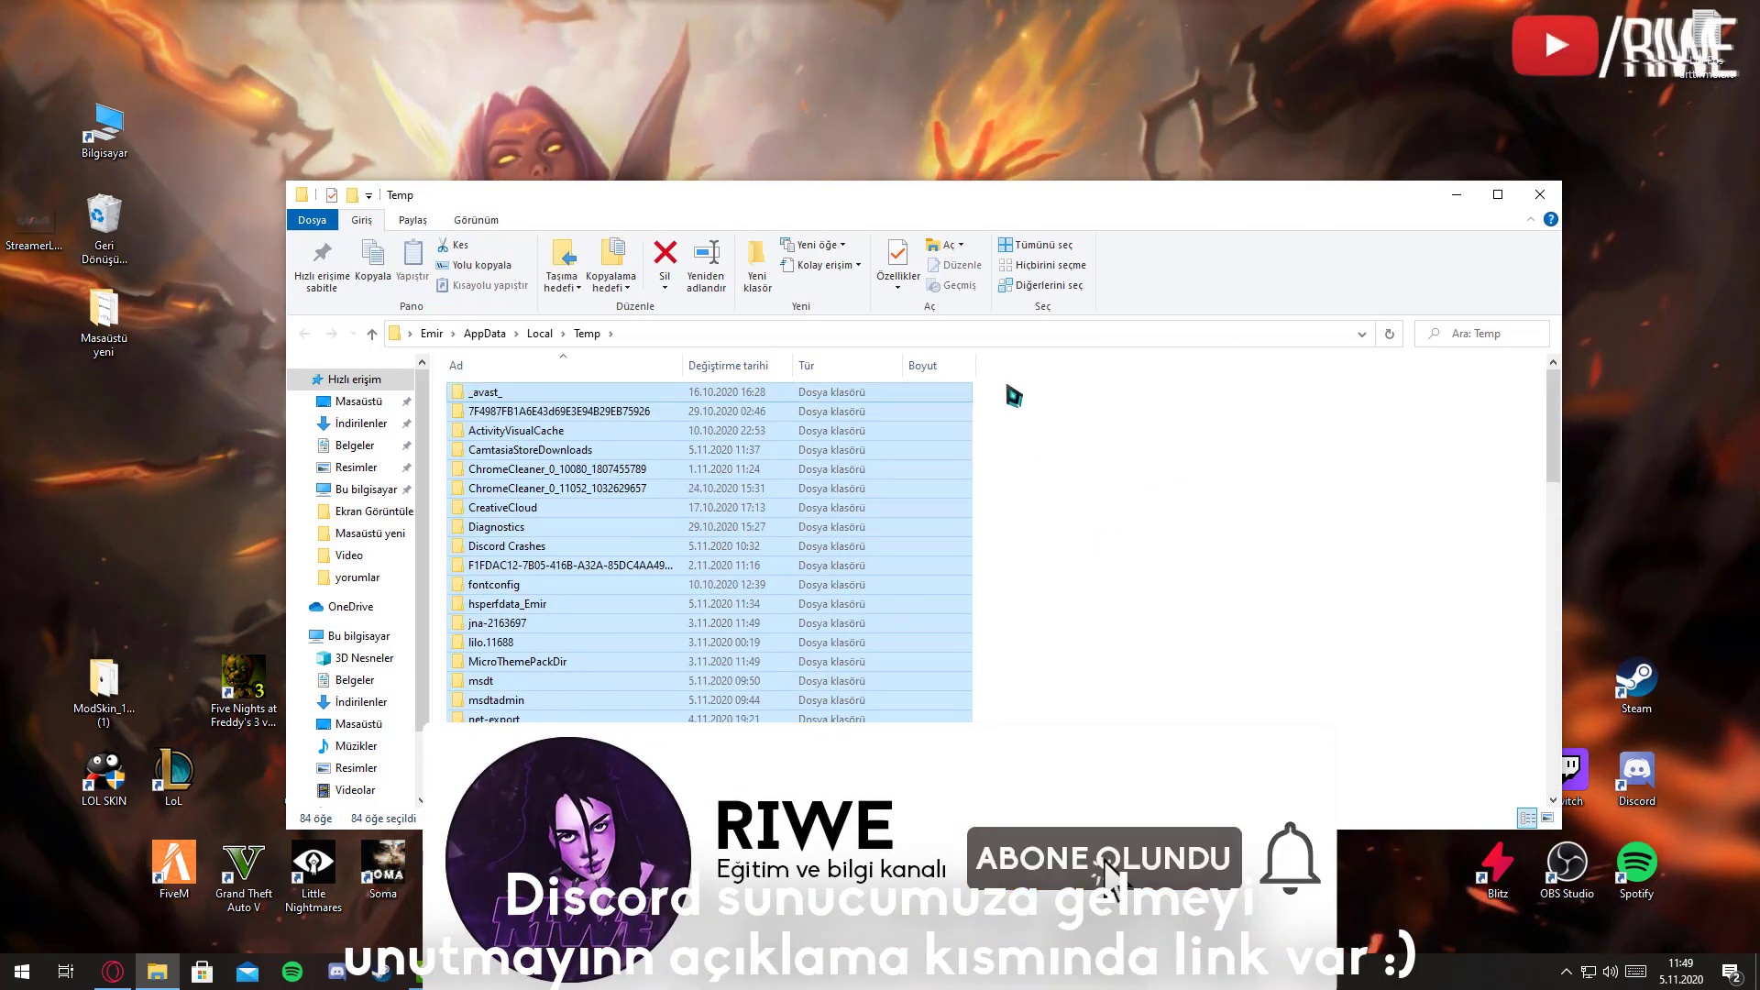
pyautogui.click(985, 392)
pyautogui.moveTo(980, 446); pyautogui.dragTo(979, 733)
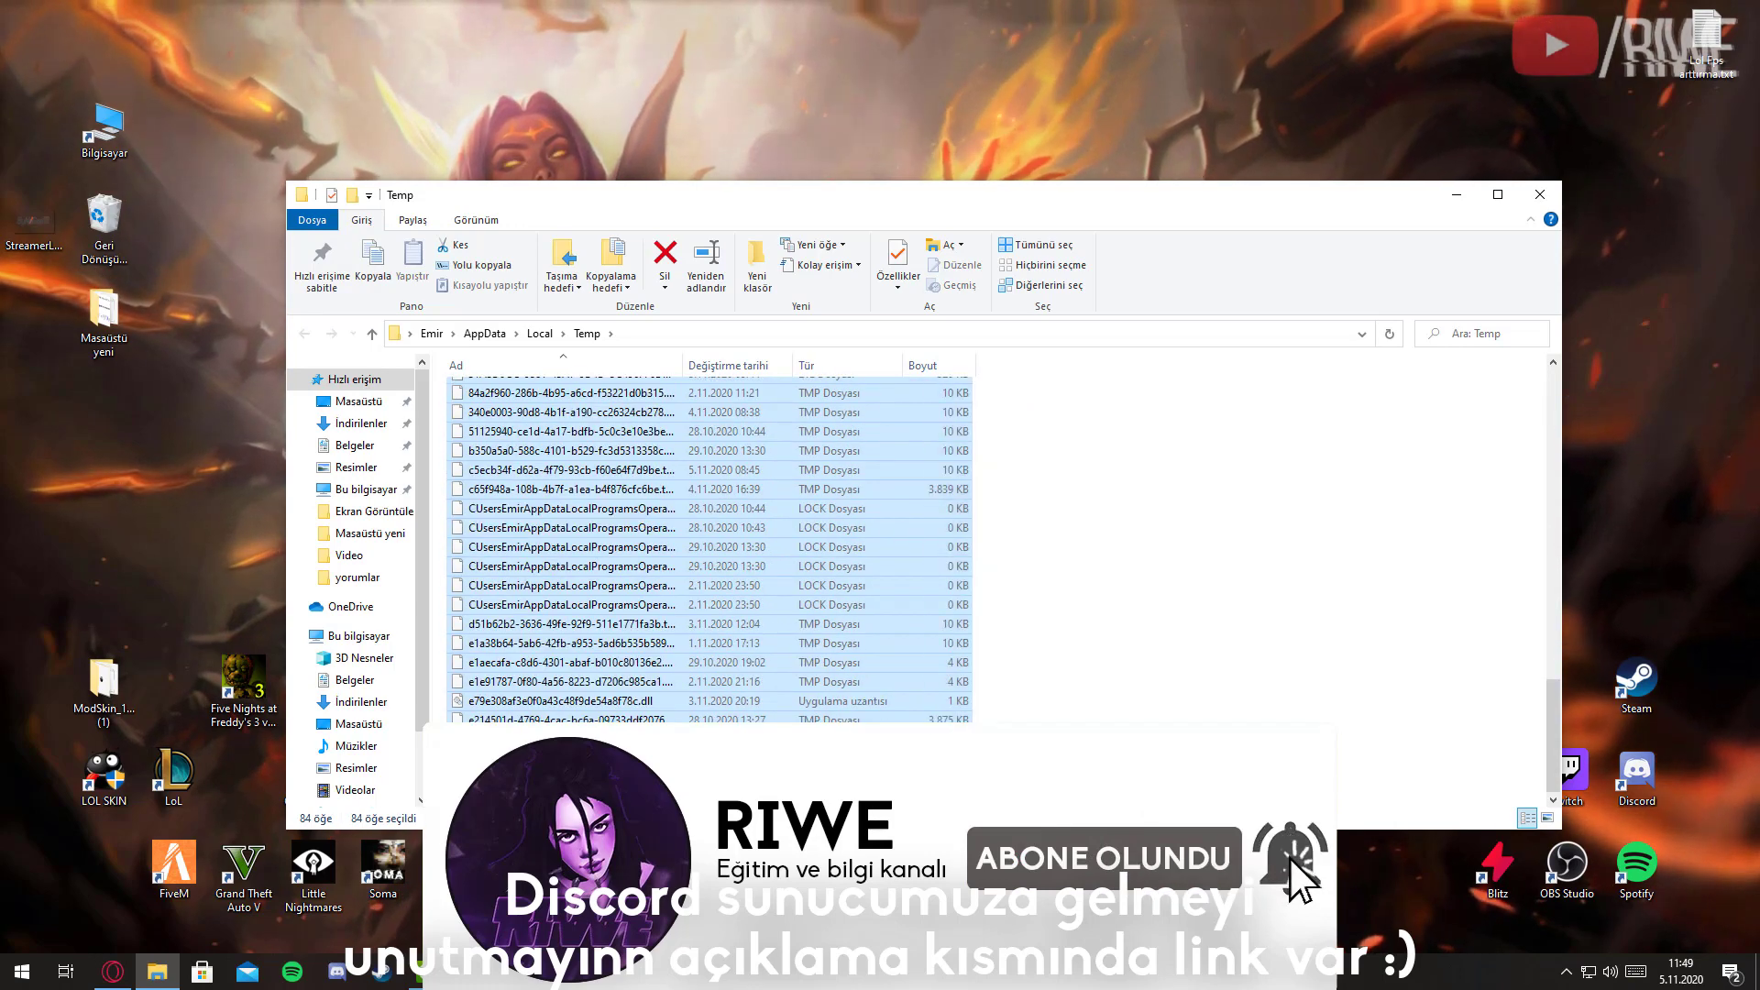
pyautogui.scroll(20, 979, 724)
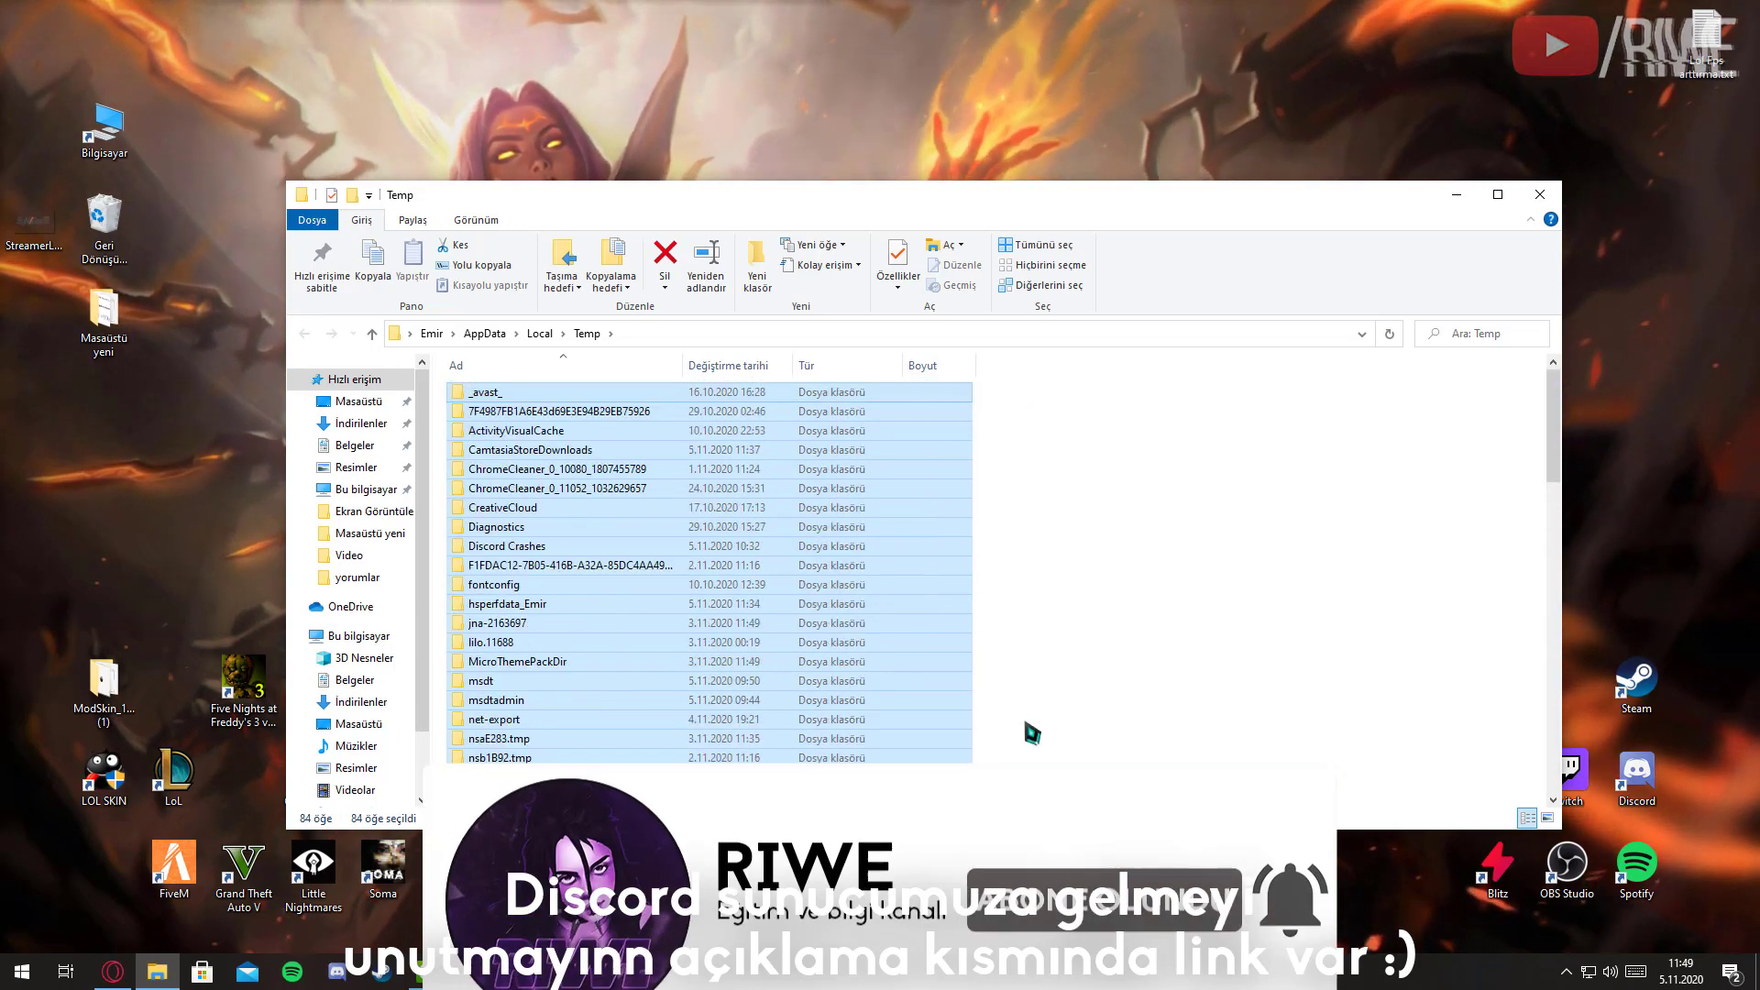
pyautogui.press('Delete')
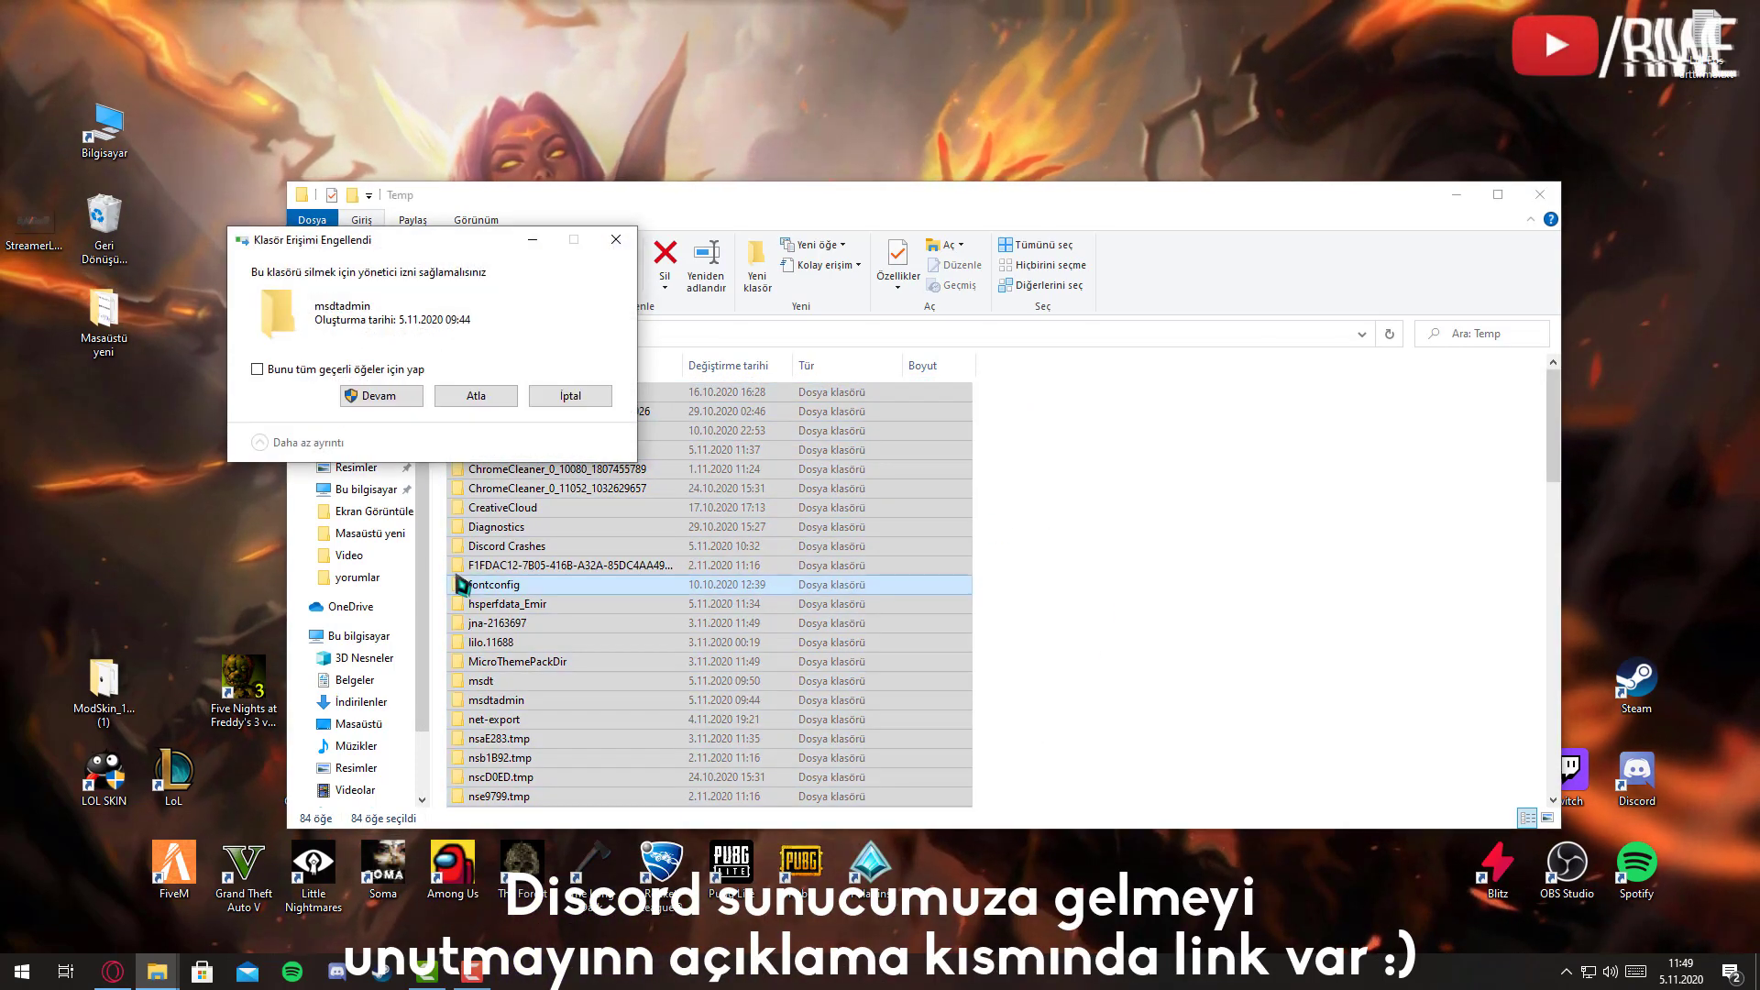
pyautogui.click(359, 377)
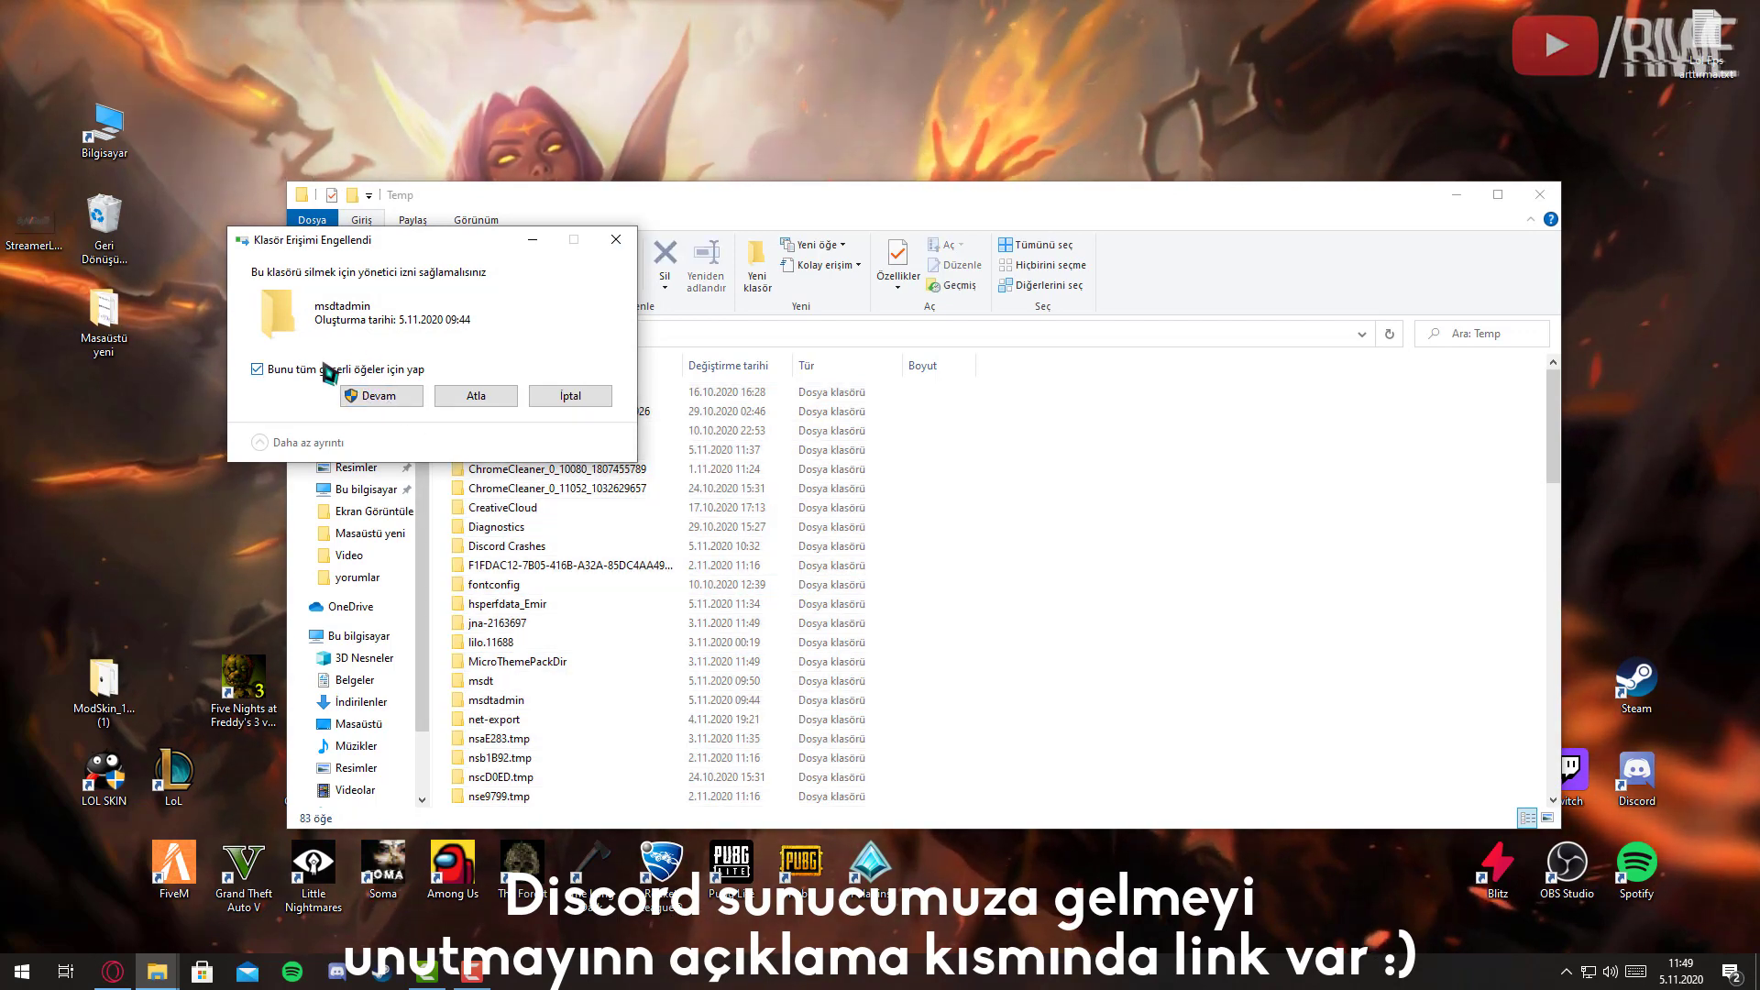
pyautogui.click(381, 396)
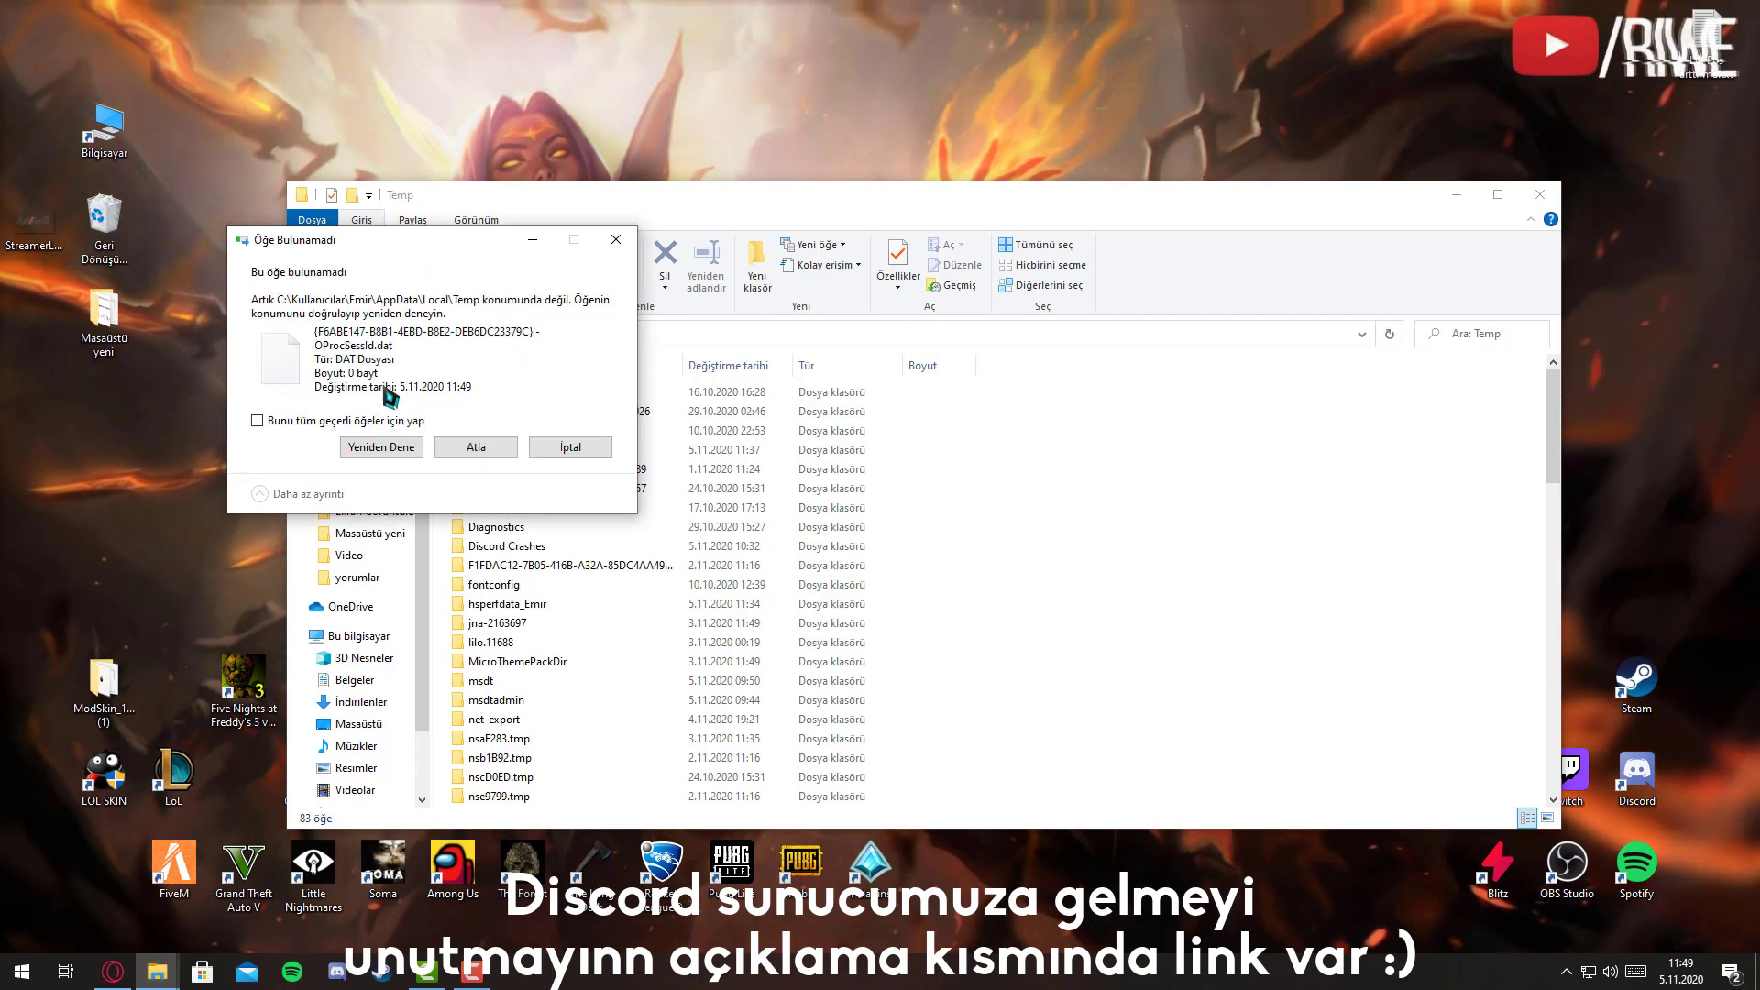
pyautogui.click(486, 447)
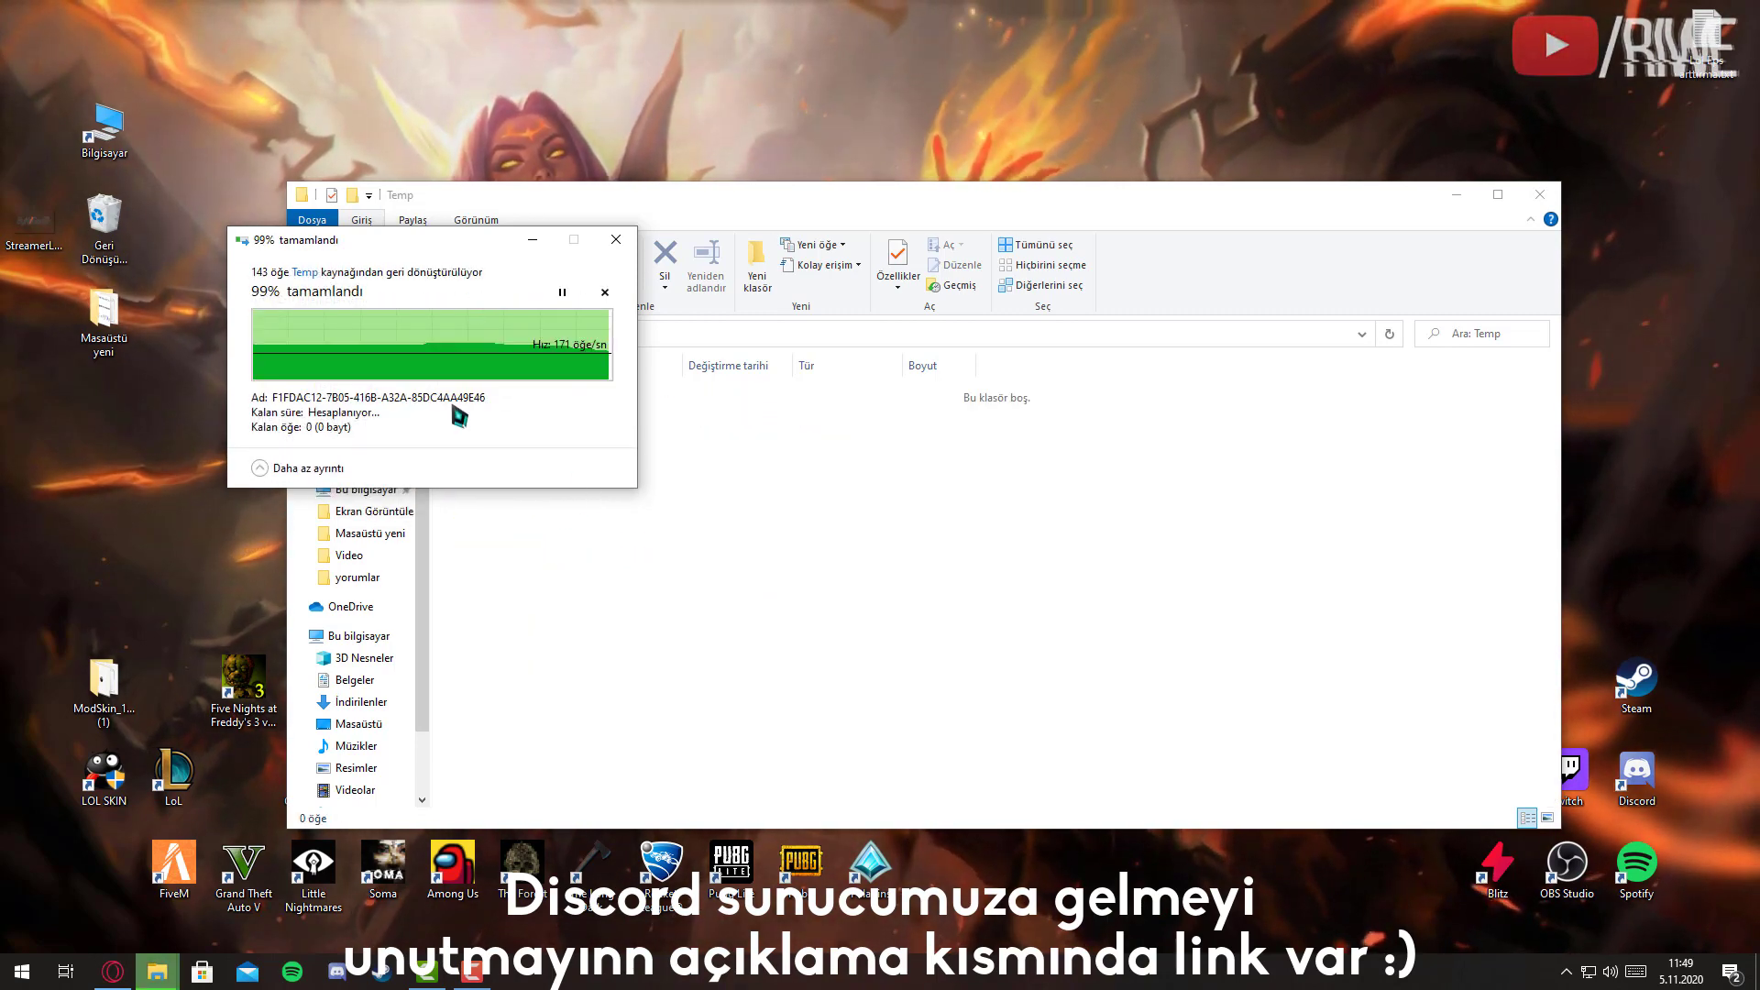
pyautogui.moveTo(425, 257); pyautogui.dragTo(838, 429)
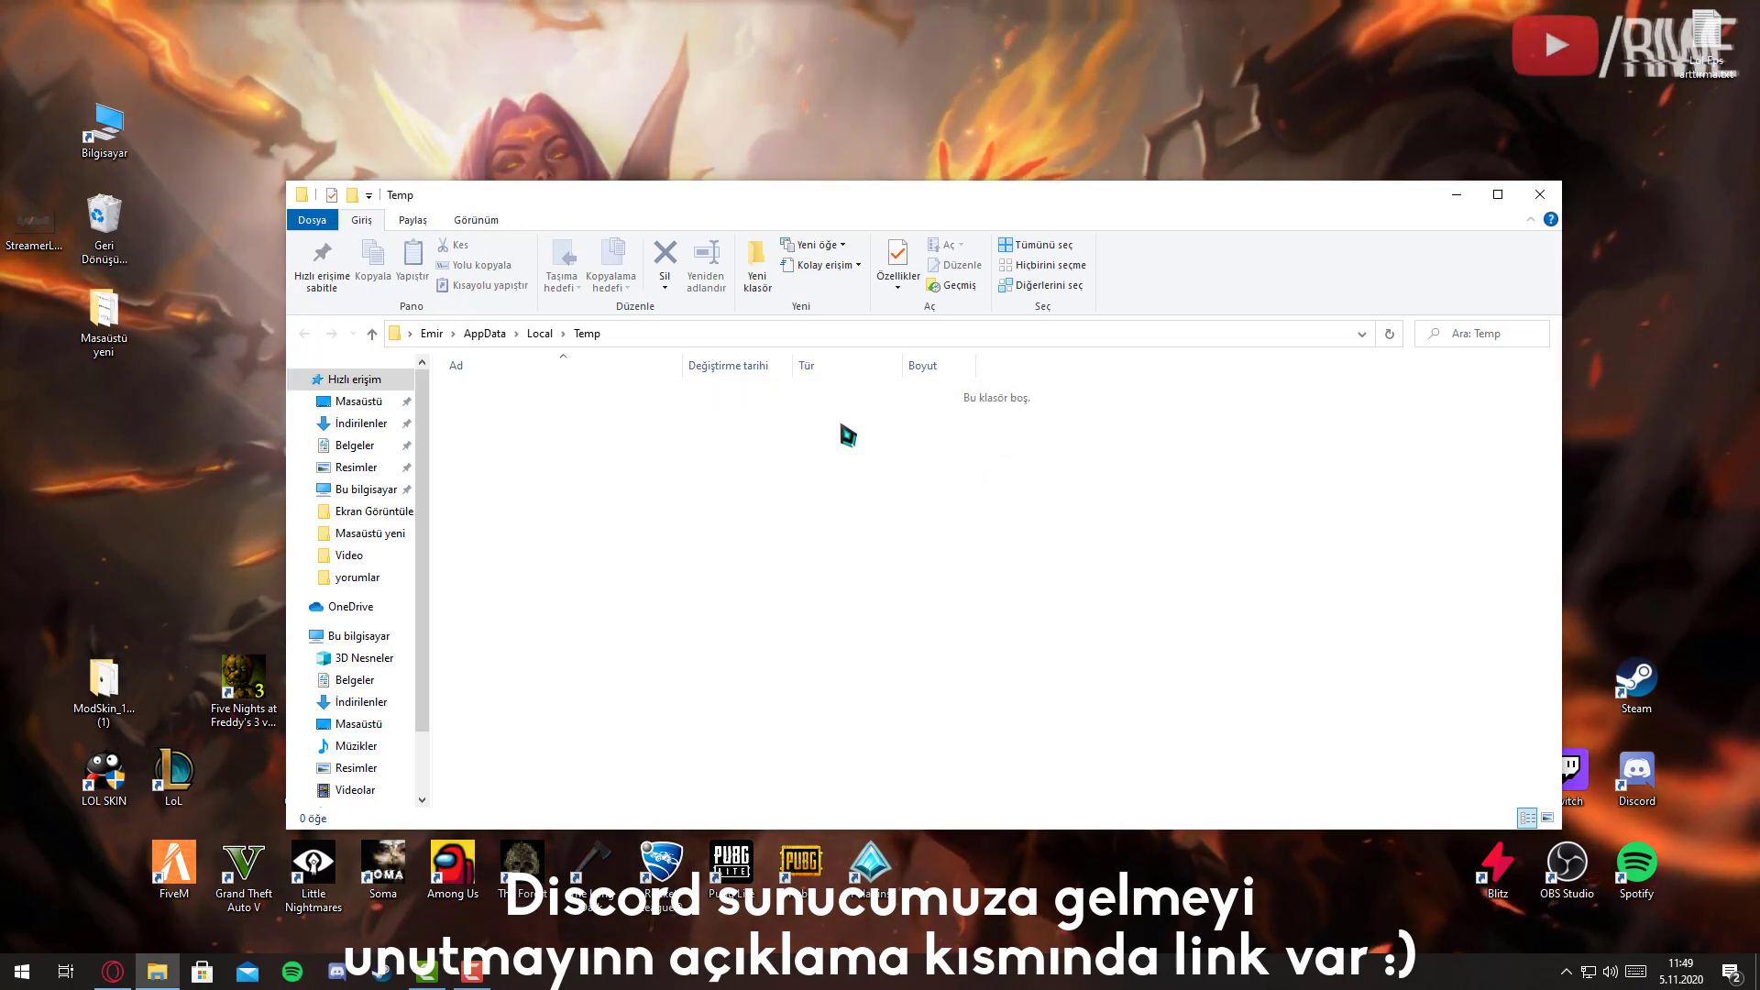
pyautogui.click(1542, 202)
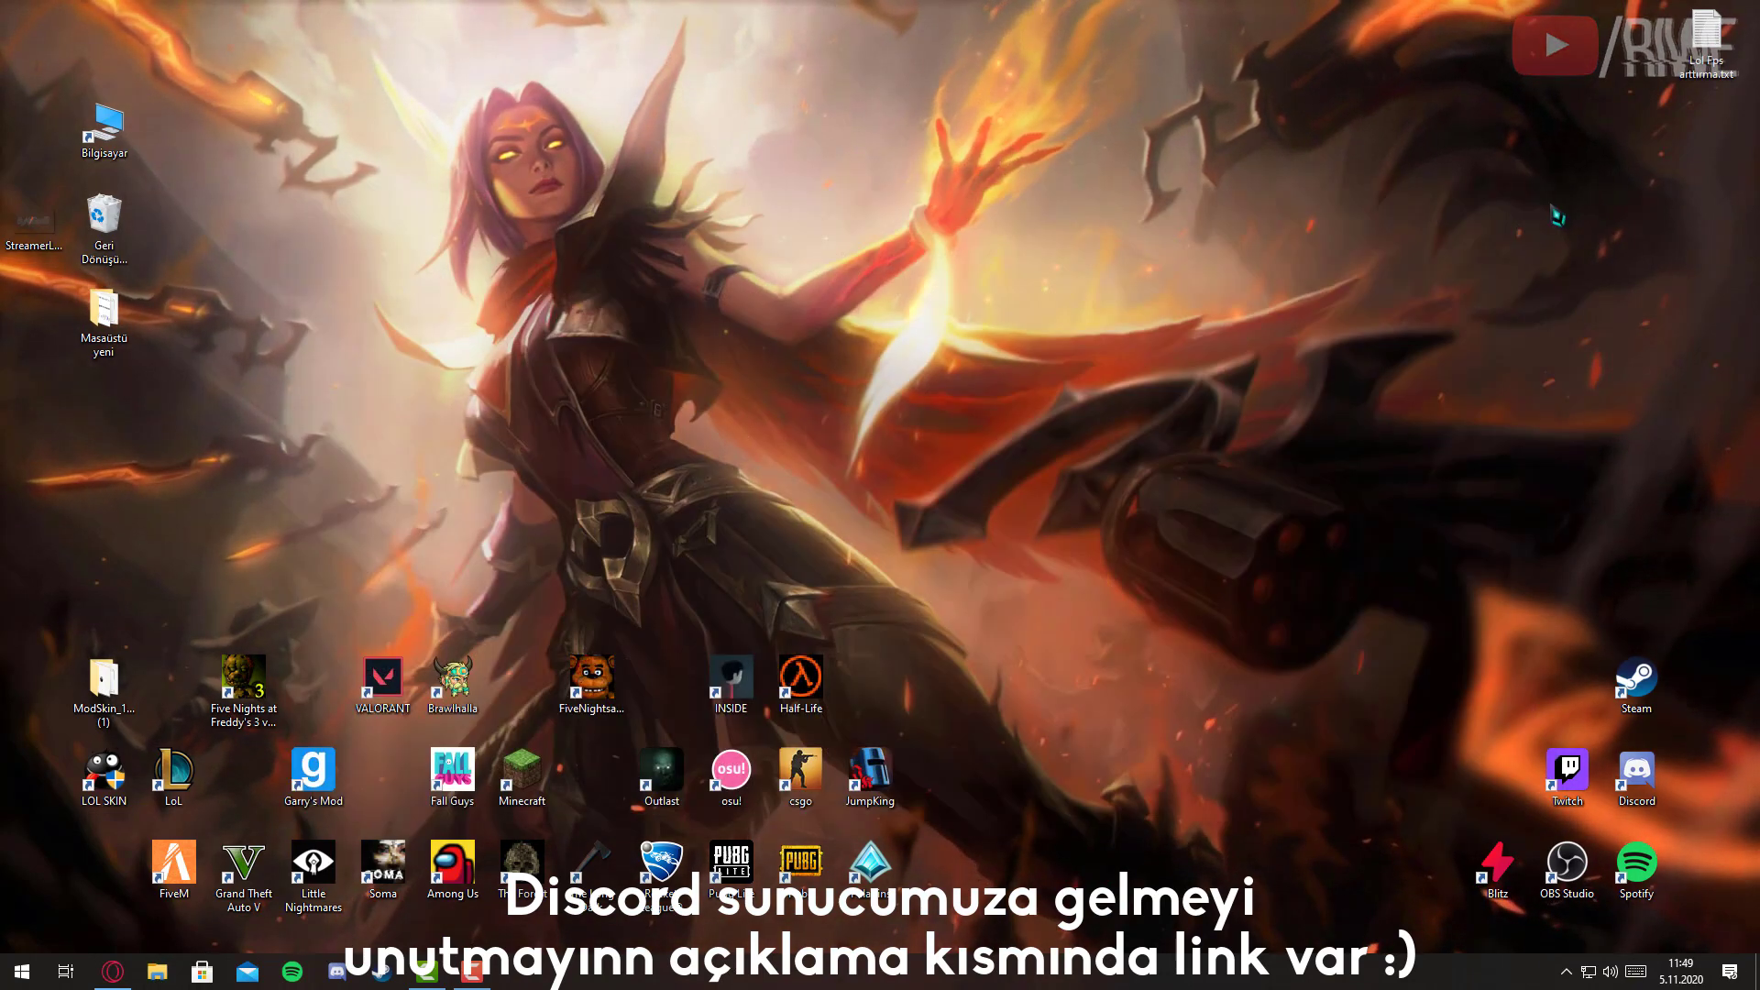
# Open the Windows system temporary files folder by running temp.
pyautogui.press('super+r')
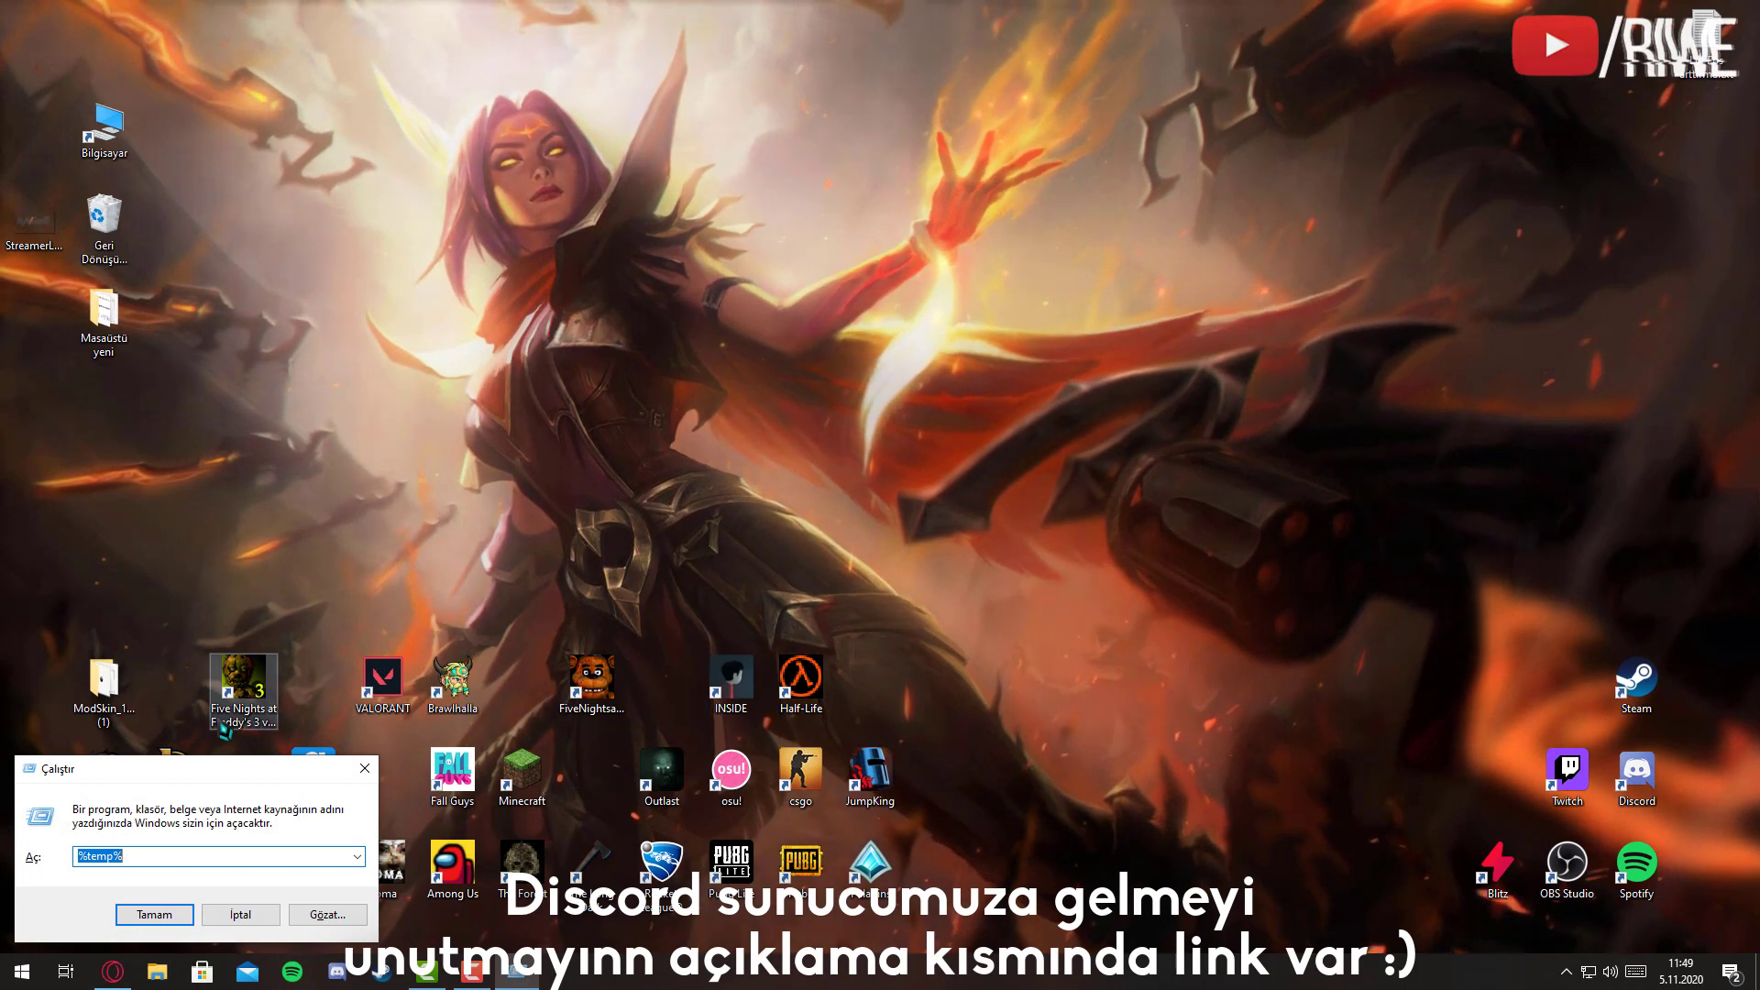
pyautogui.moveTo(273, 773); pyautogui.dragTo(766, 331)
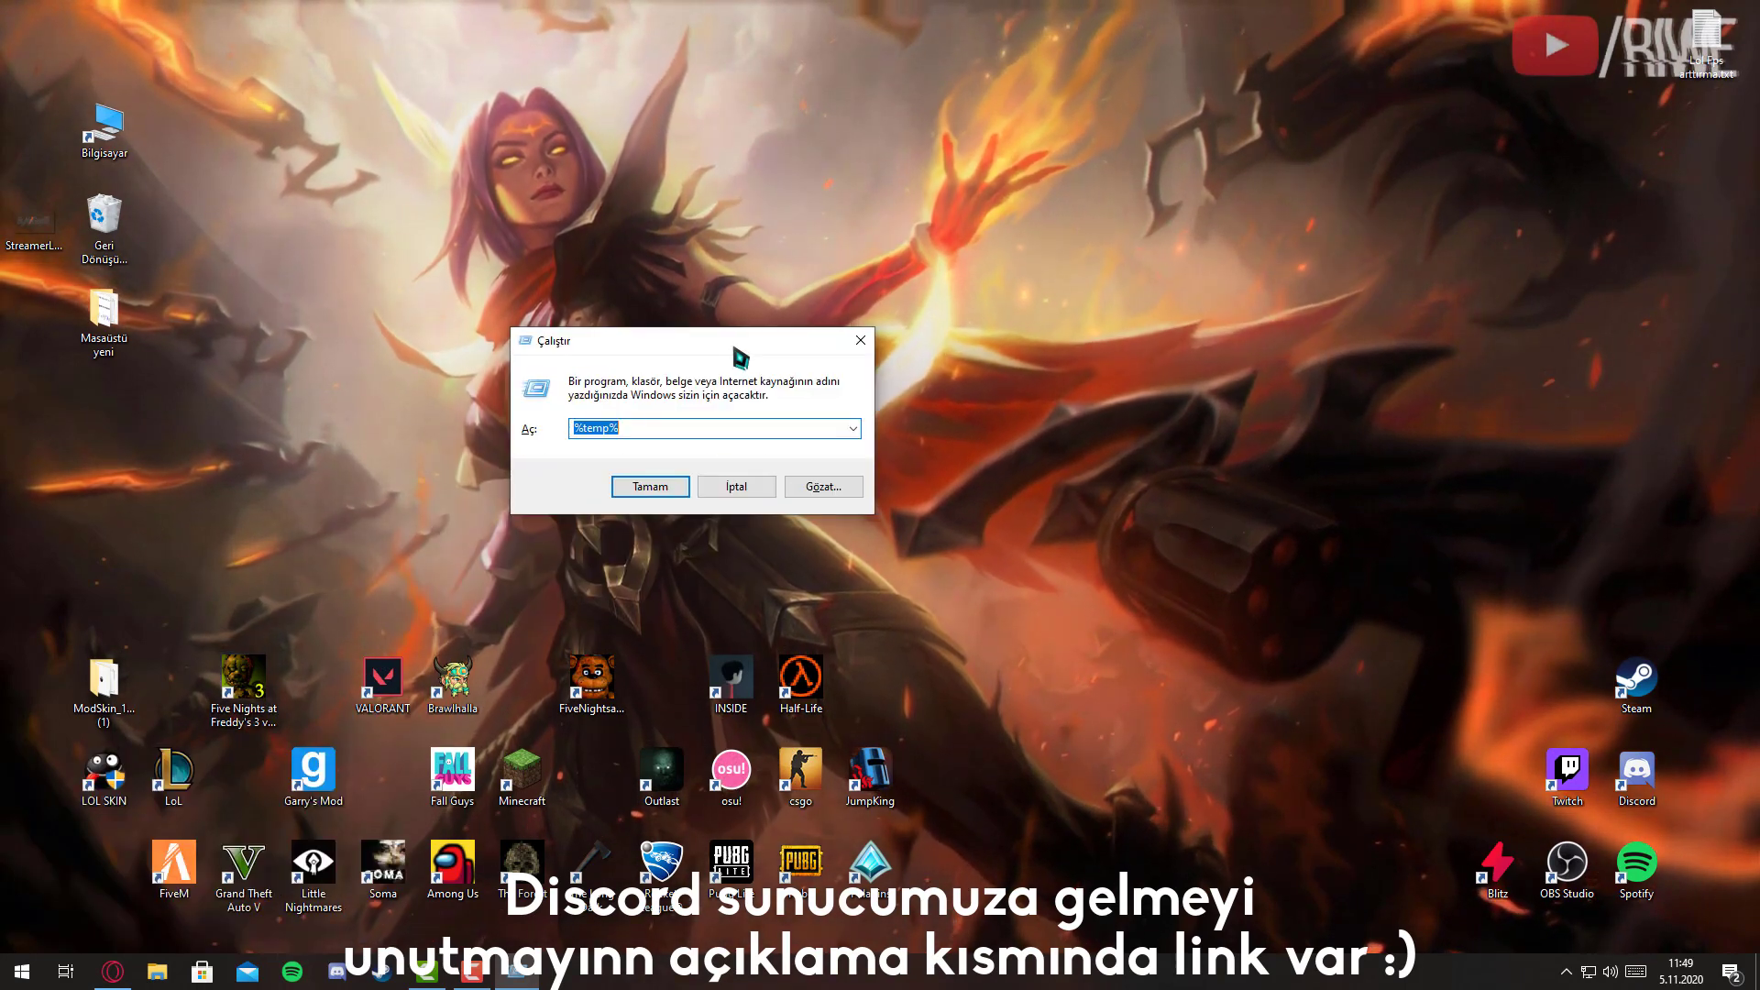
pyautogui.write('temp')
pyautogui.press('Return')
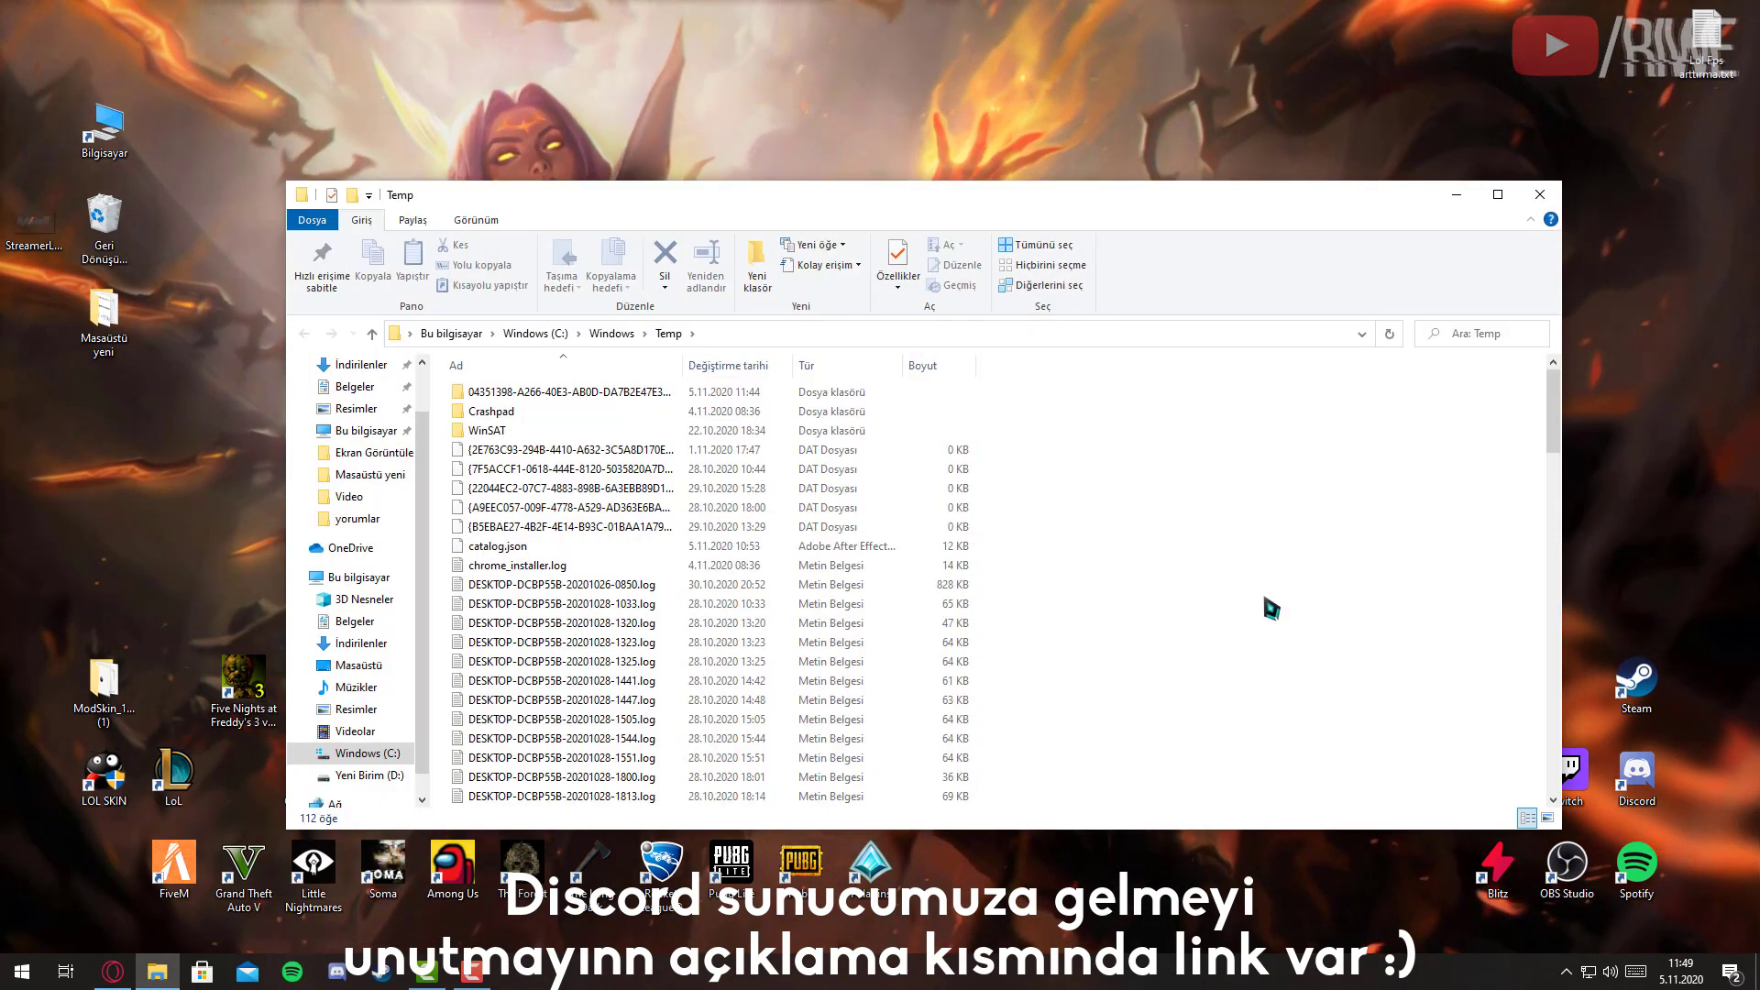
# Delete everything in the Windows Temp folder, skipping files that are in use, and close the folder.
pyautogui.hotkey('ctrl', 'a')
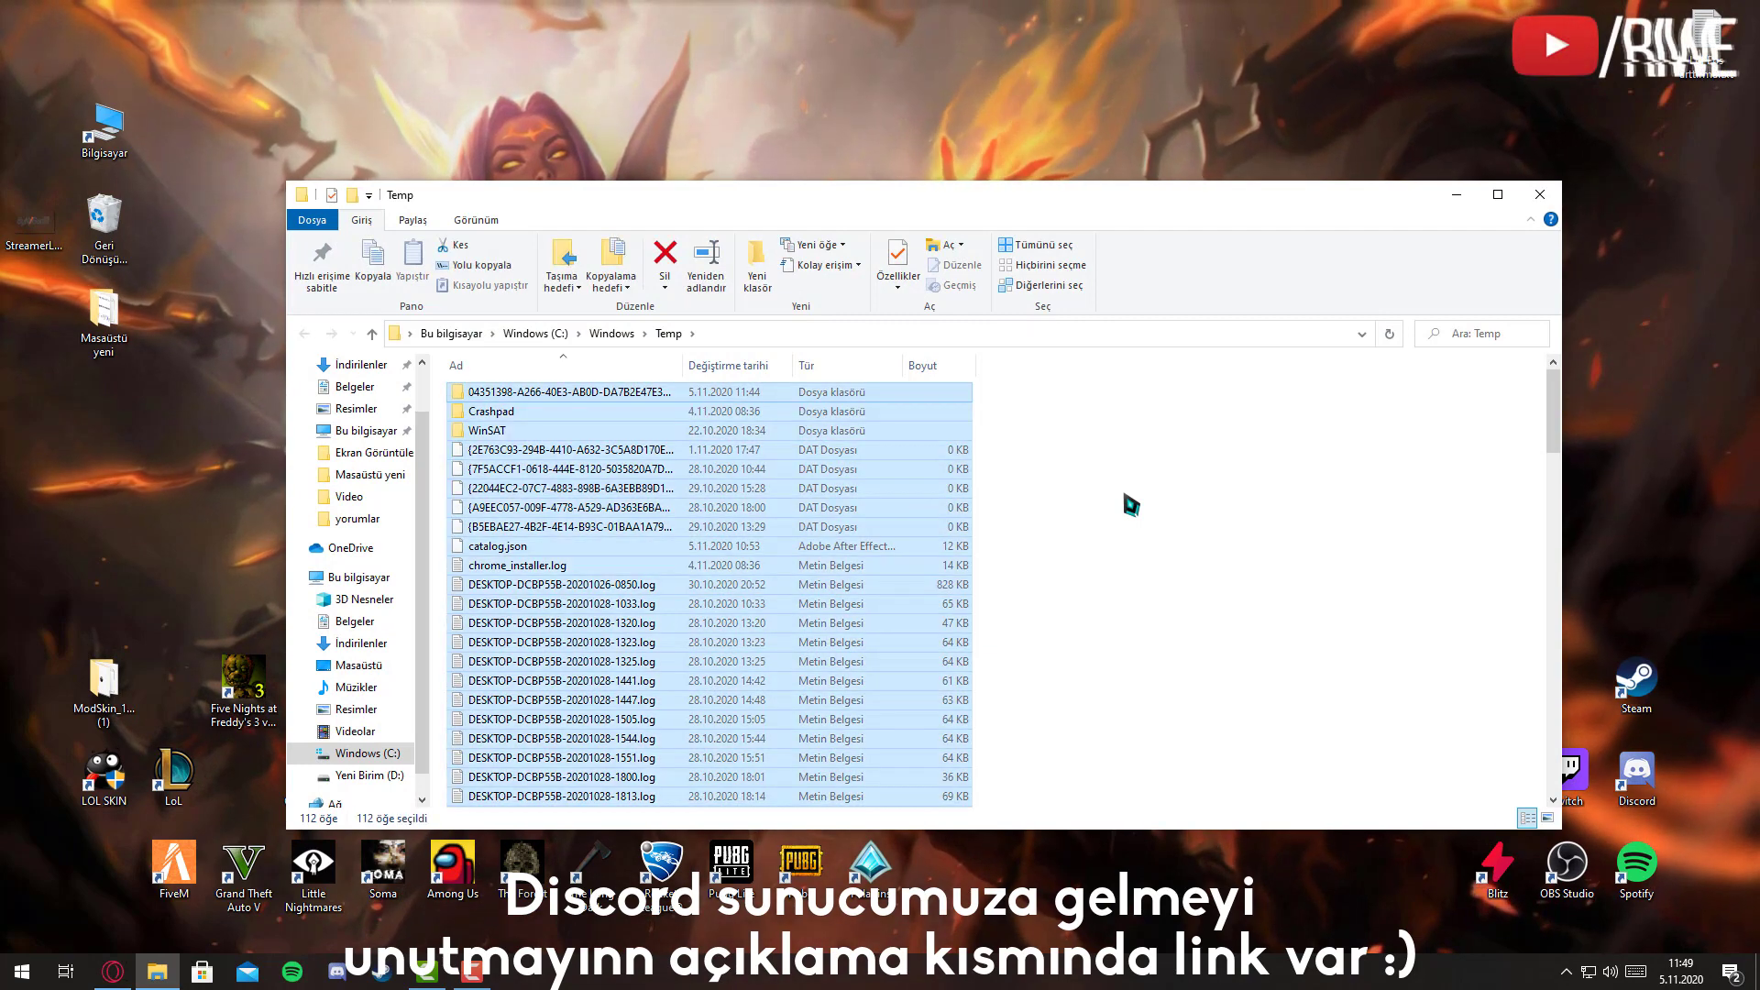
pyautogui.press('Delete')
pyautogui.click(829, 398)
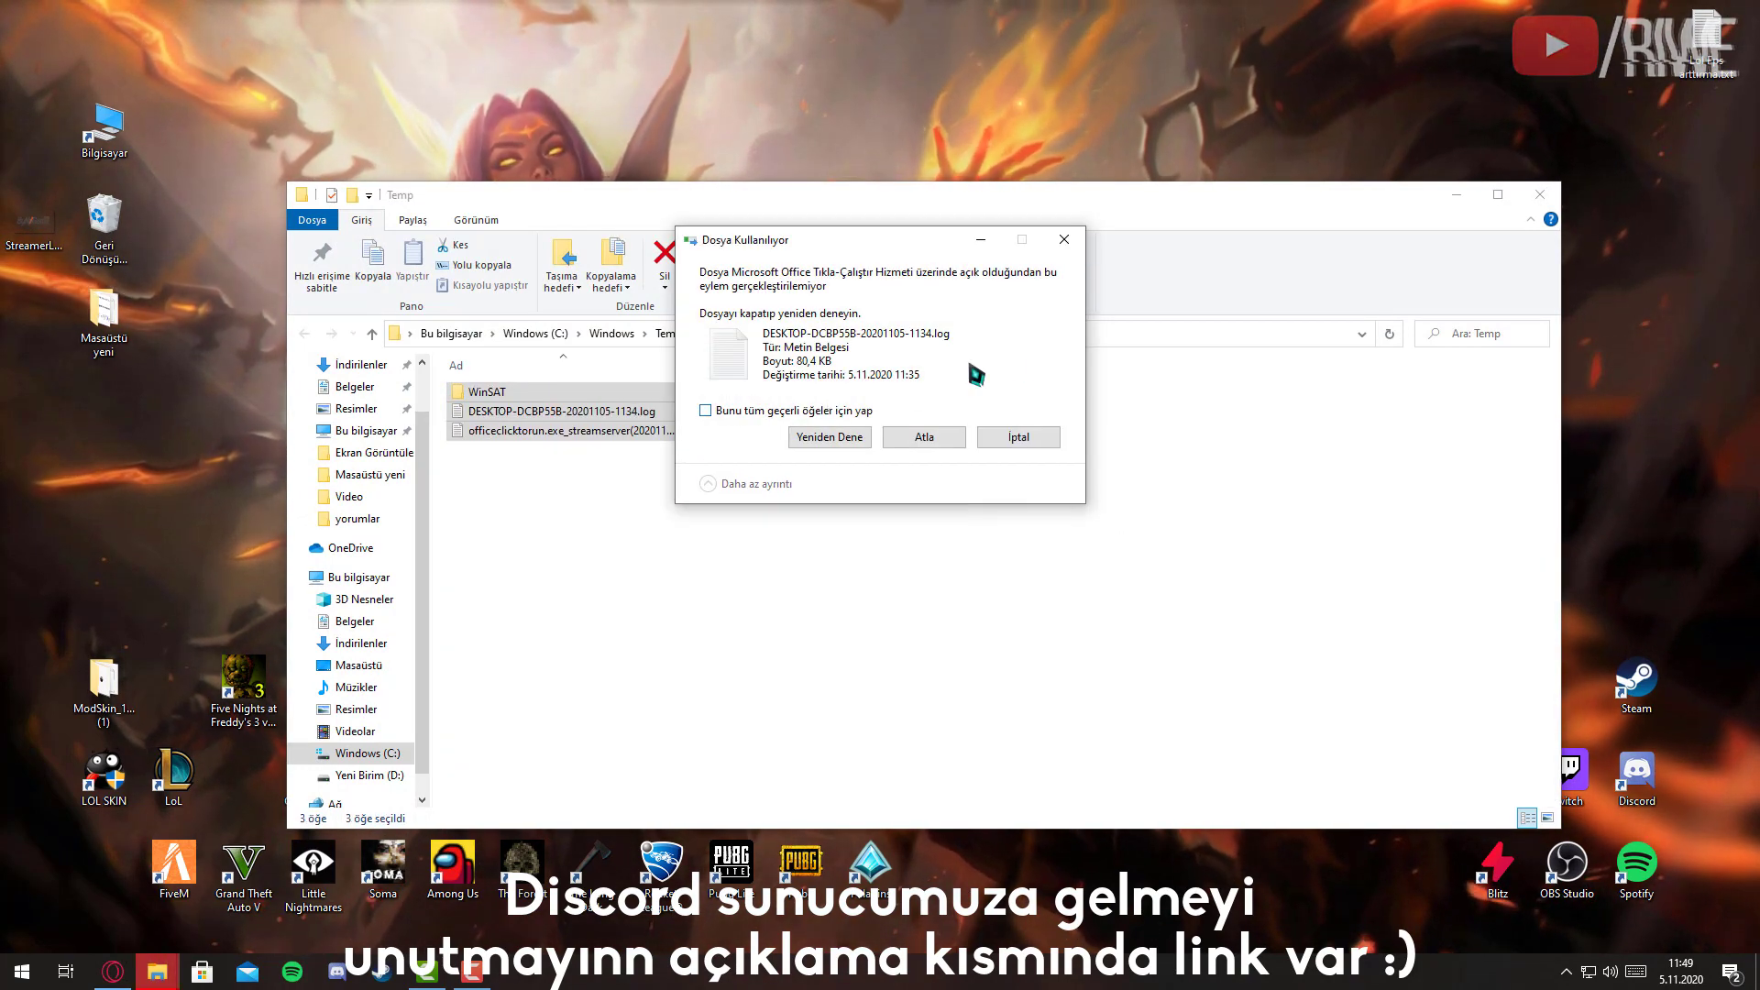
pyautogui.click(939, 437)
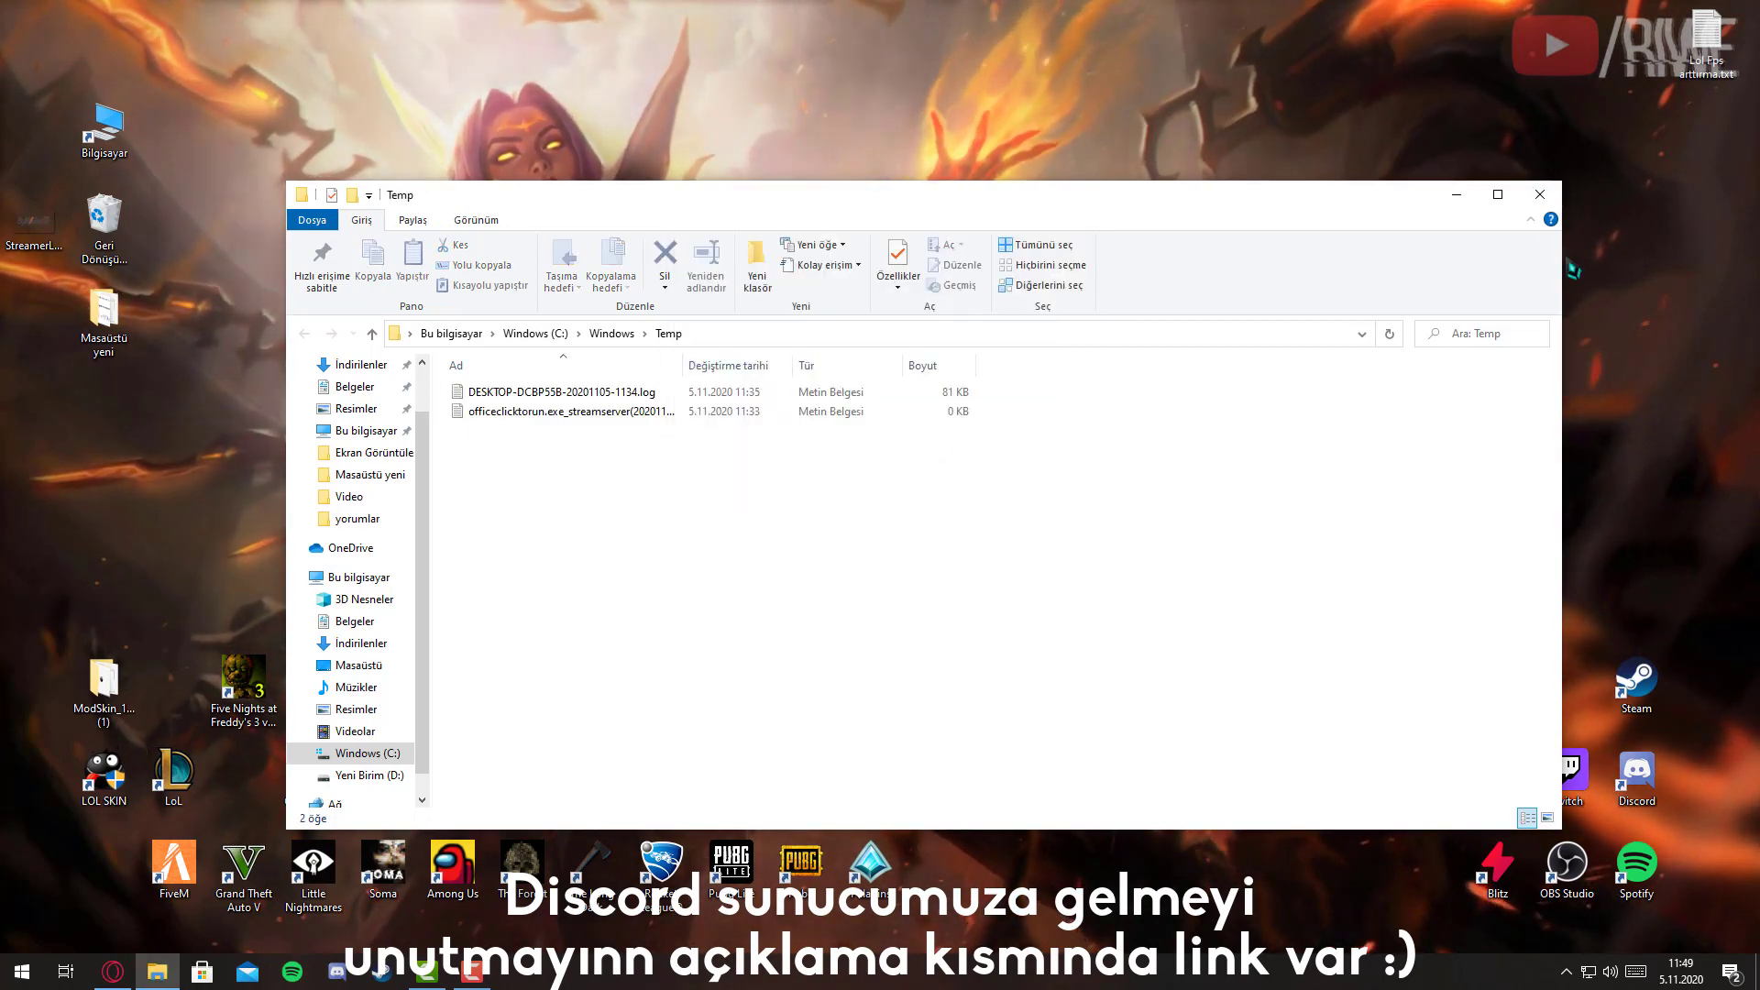
pyautogui.click(1531, 205)
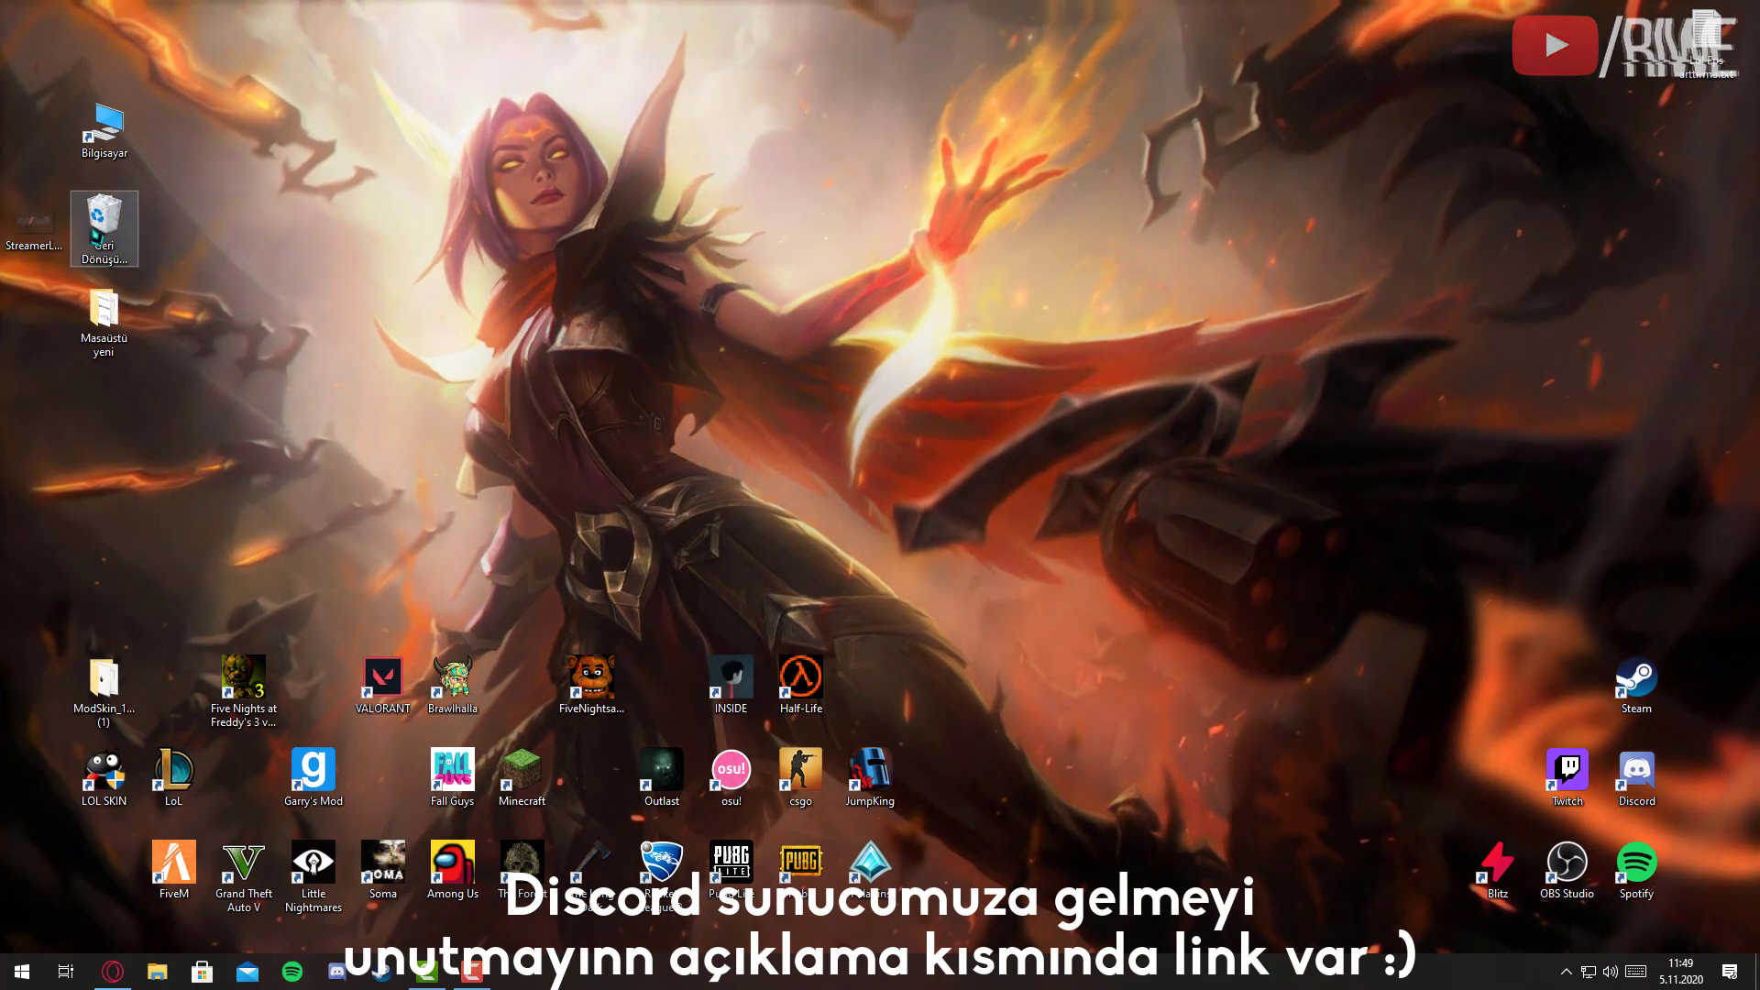
# Empty the Recycle Bin and confirm the permanent deletion of all its items.
pyautogui.rightClick(82, 208)
pyautogui.click(137, 244)
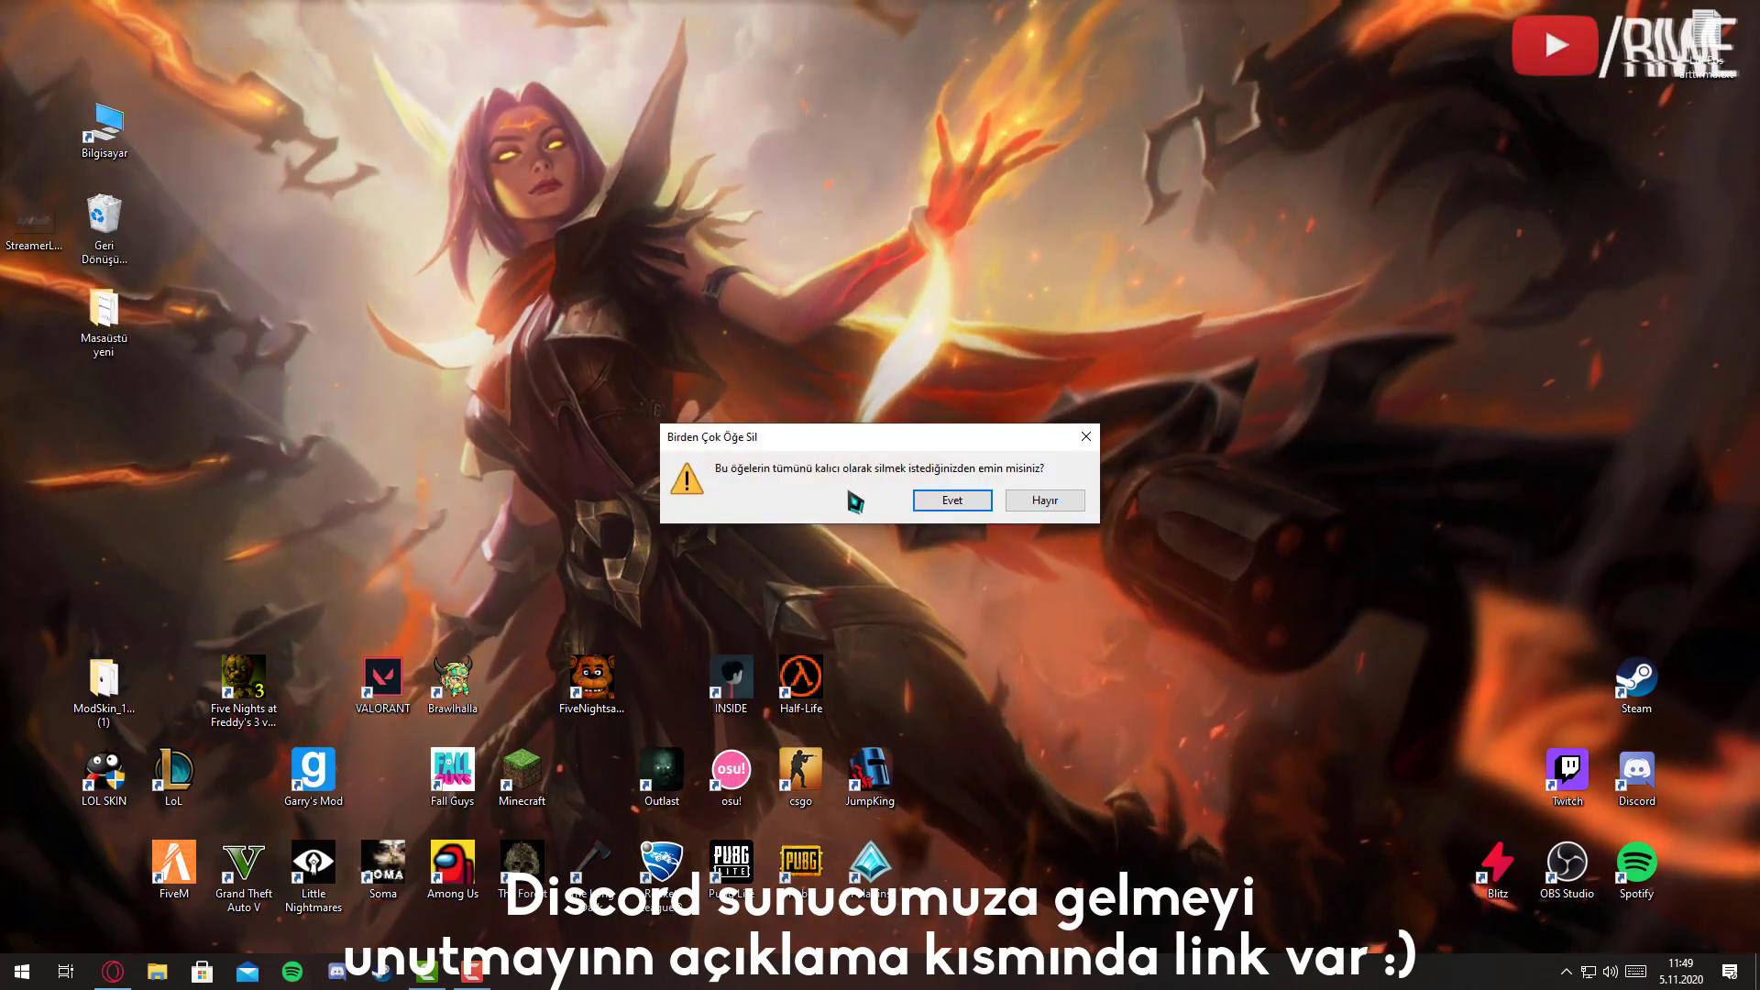
pyautogui.click(960, 507)
pyautogui.click(814, 393)
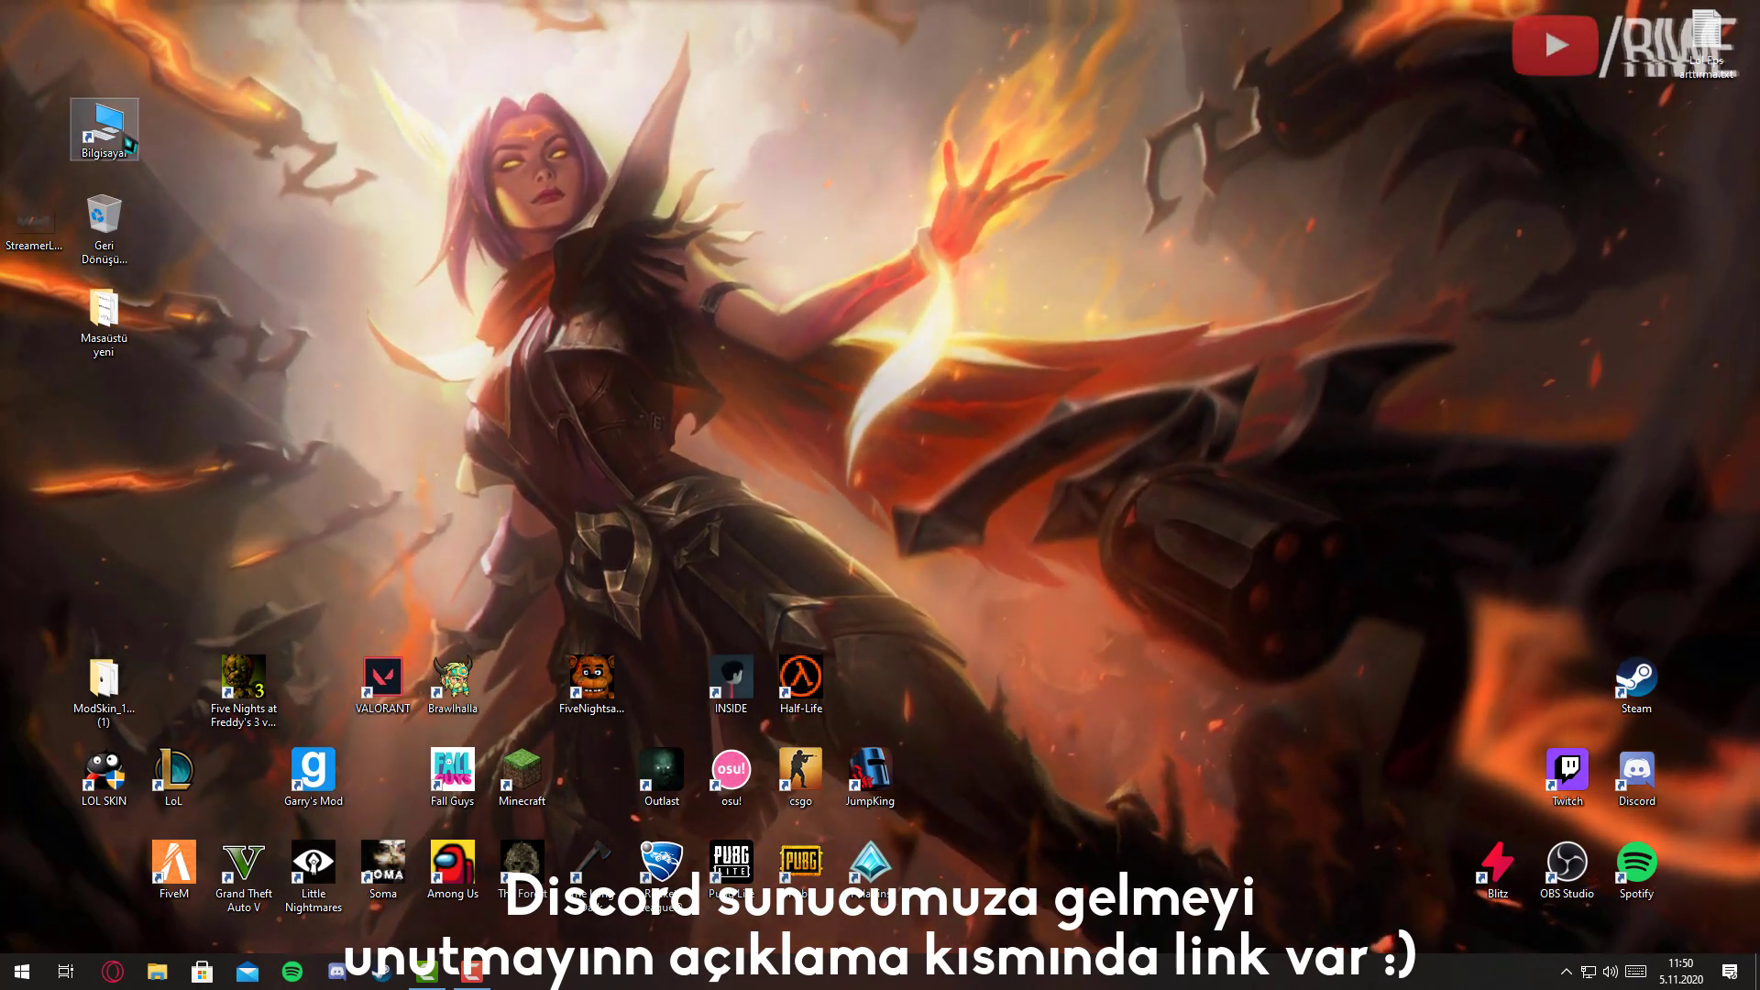
# Open the system properties from the This PC window and bring up the system information page in Control Panel.
pyautogui.doubleClick(106, 129)
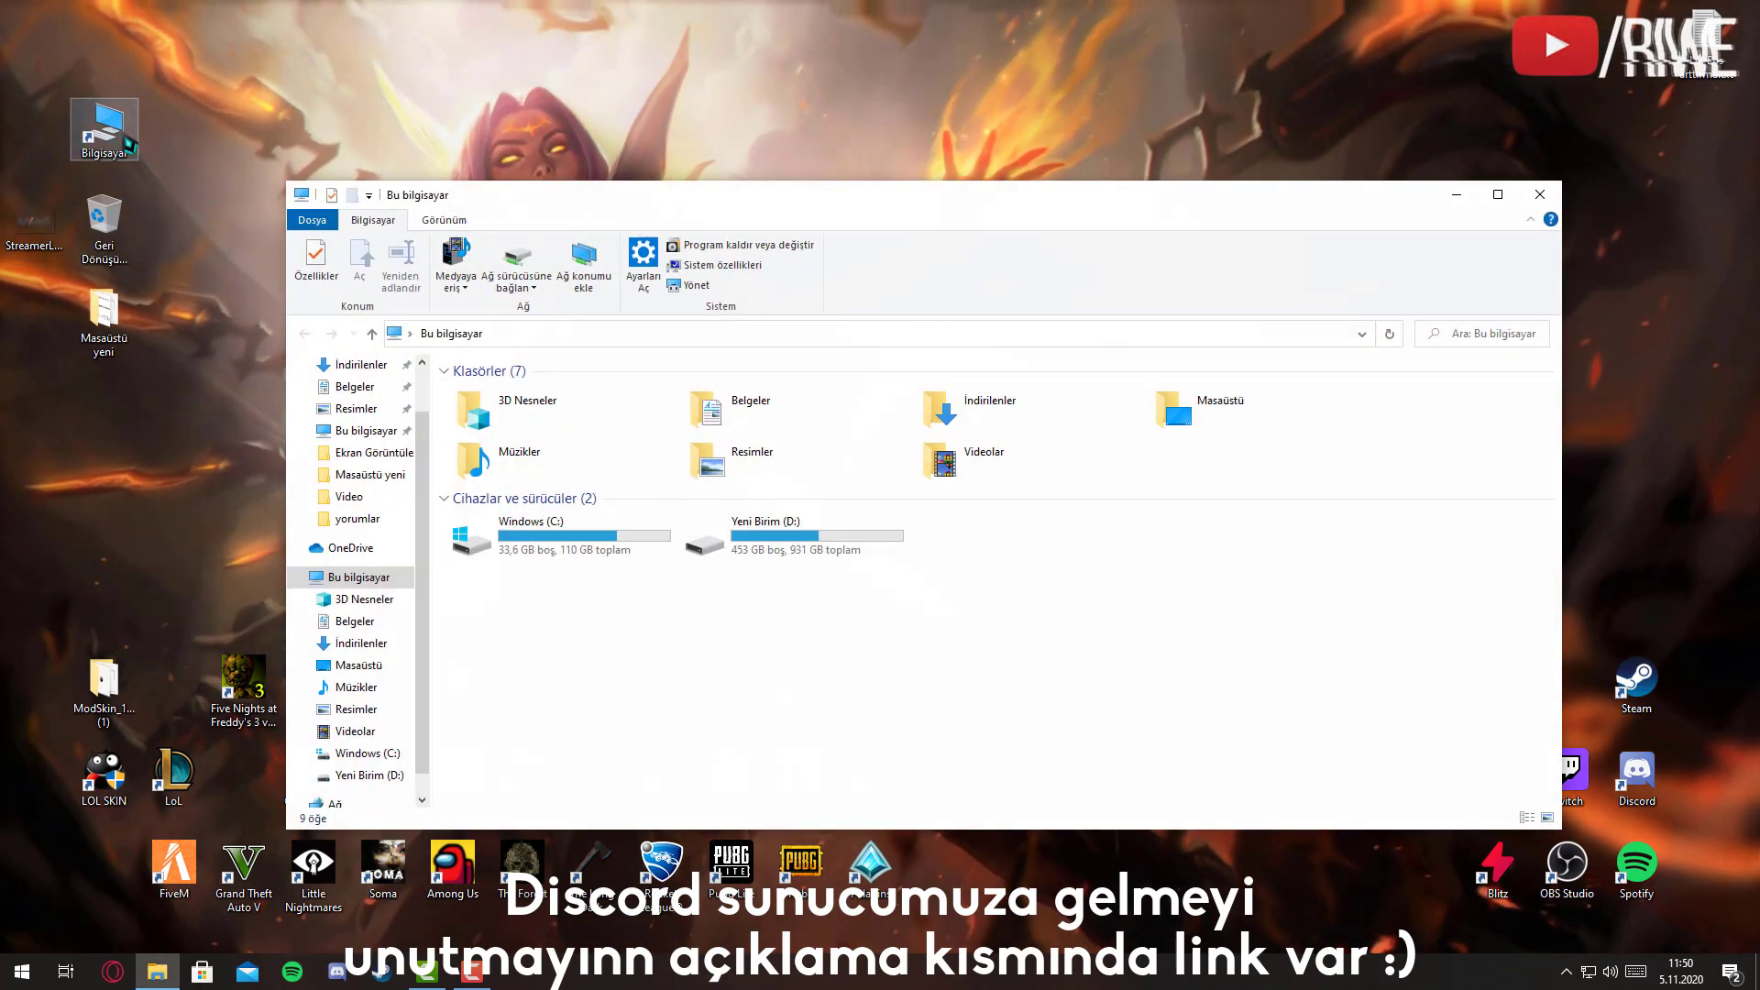
pyautogui.click(686, 269)
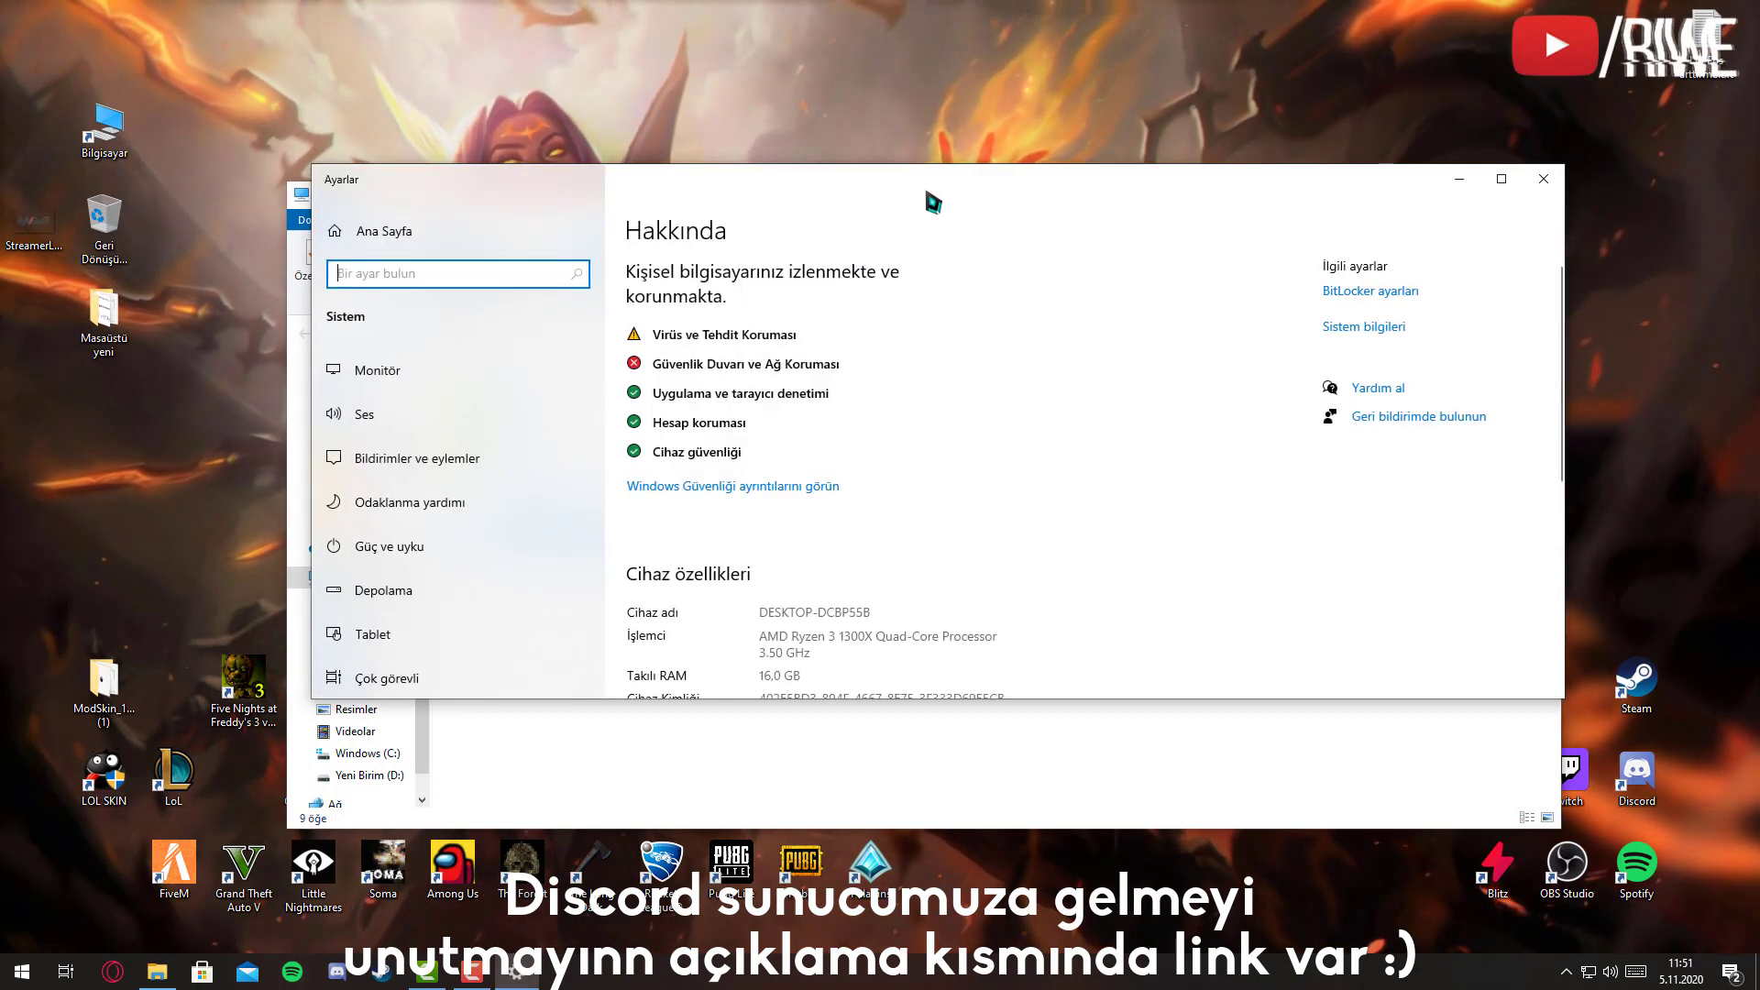
pyautogui.click(1358, 334)
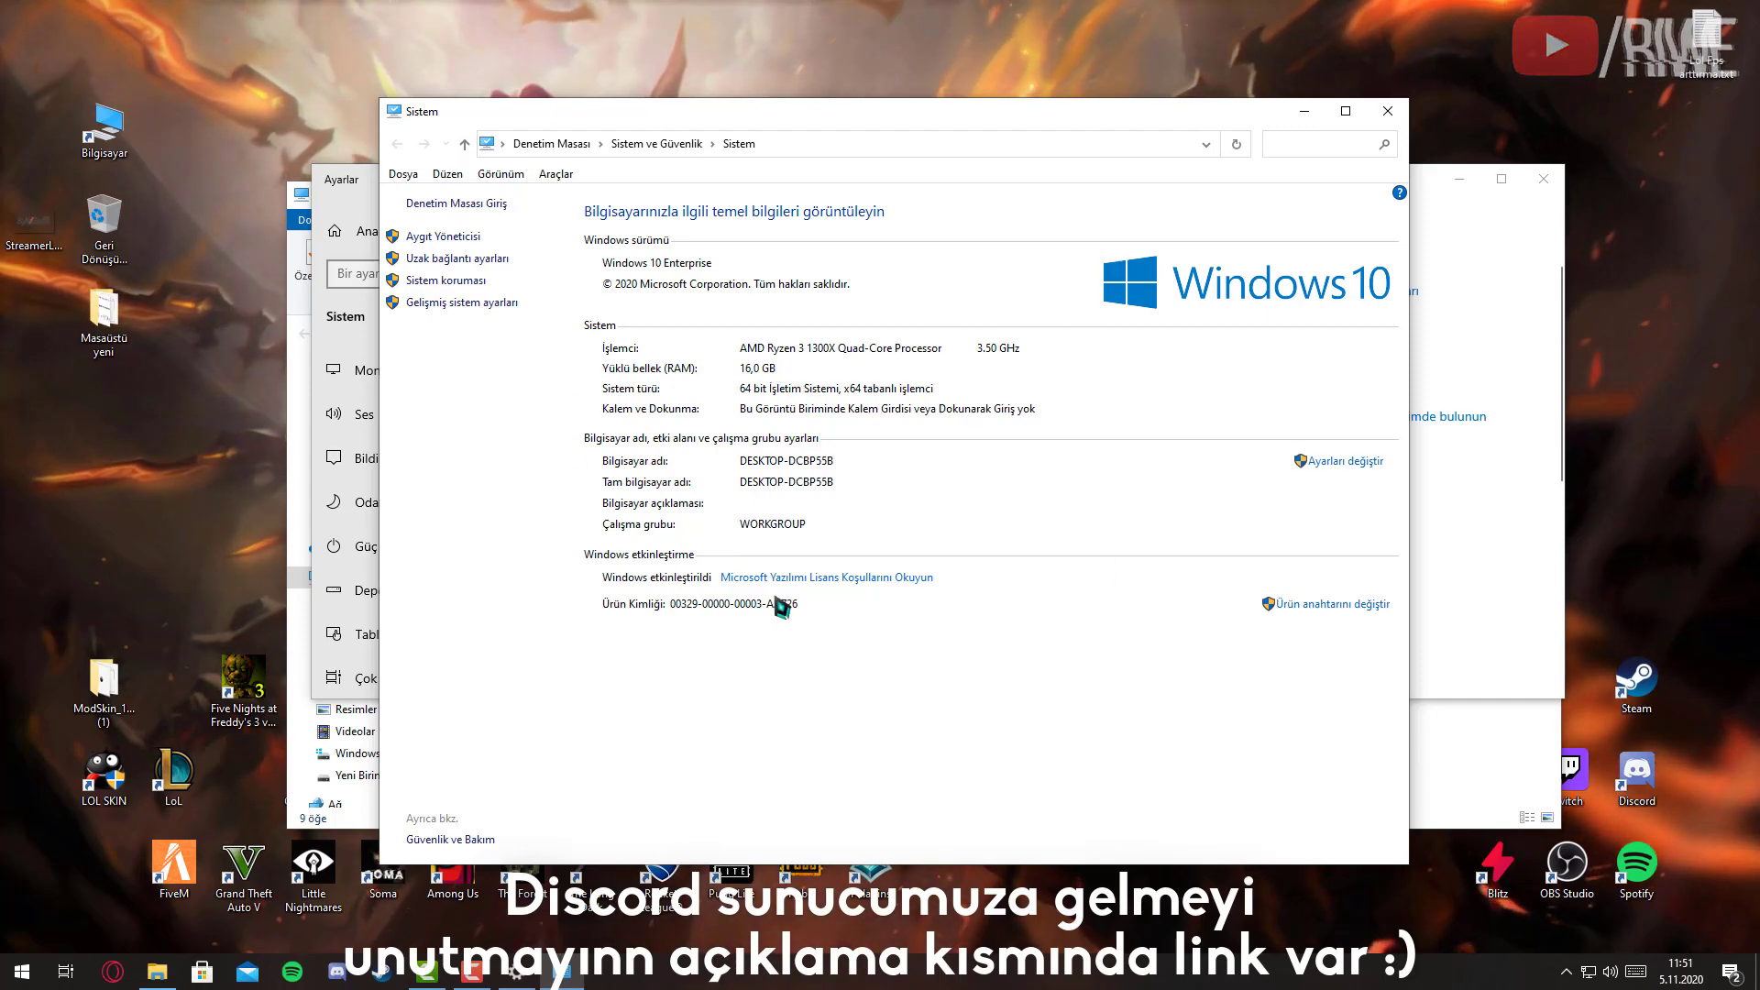
# Open the performance options in the advanced system settings, review the visual effects including the Özel option, and cancel both dialogs.
pyautogui.click(463, 304)
pyautogui.moveTo(338, 122); pyautogui.dragTo(810, 203)
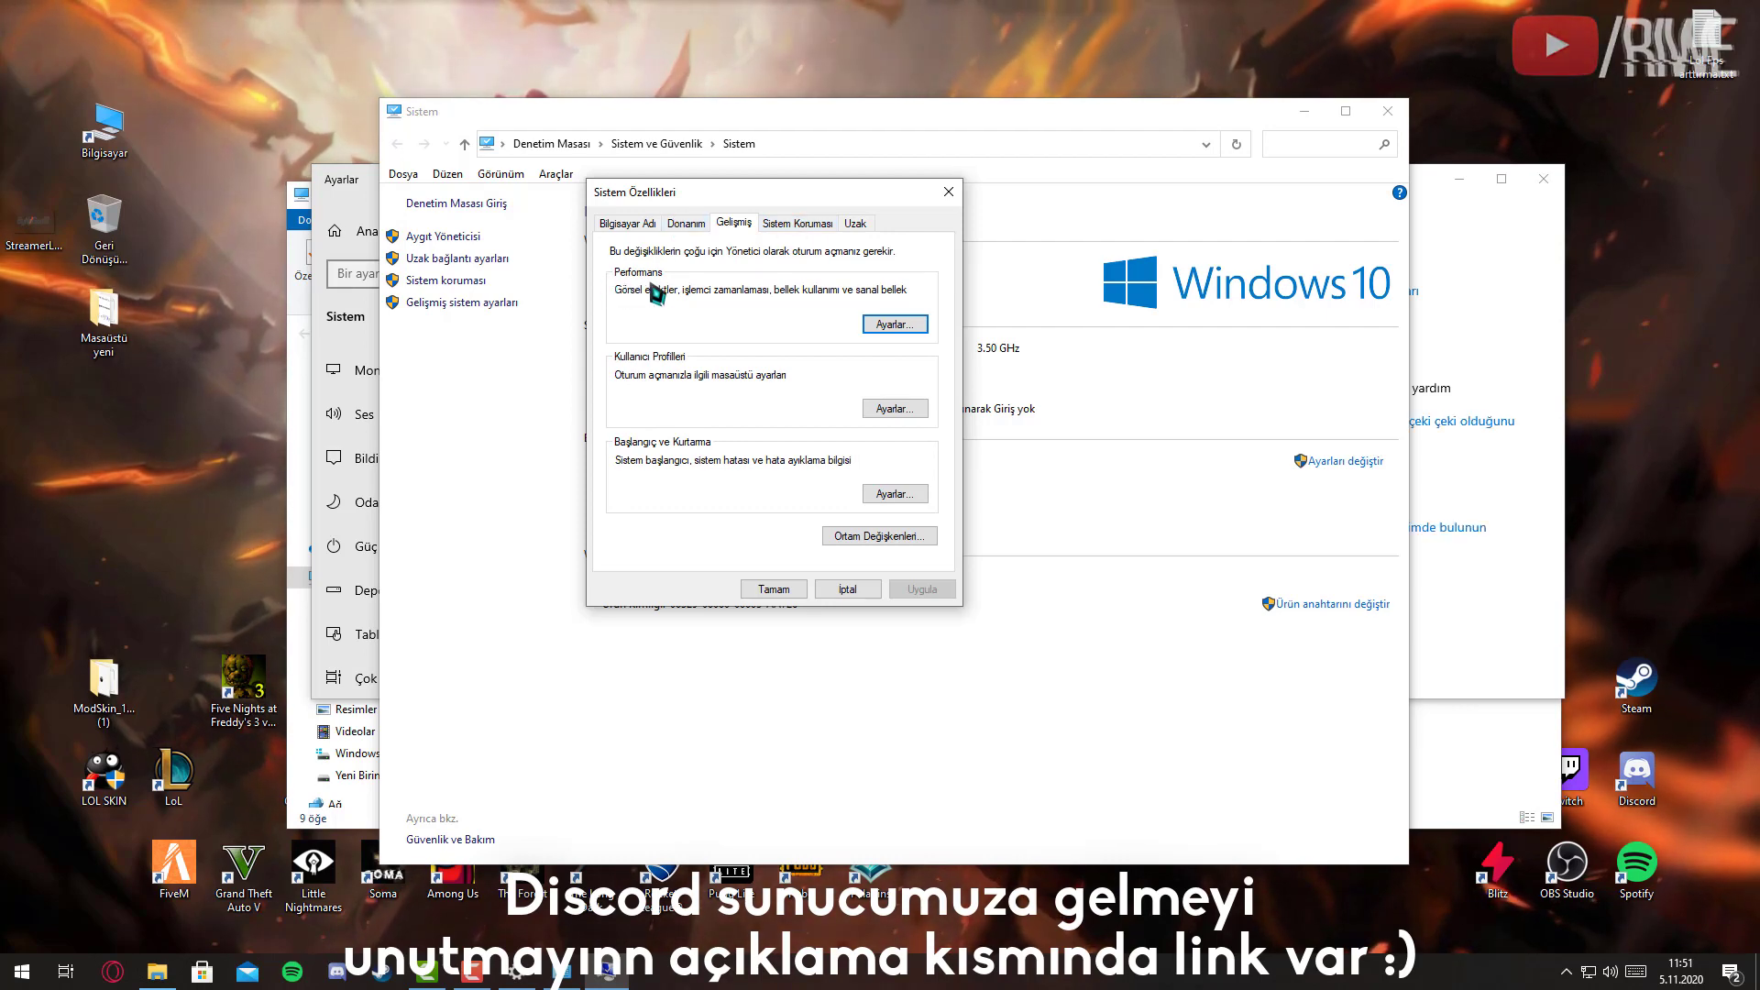
pyautogui.click(890, 326)
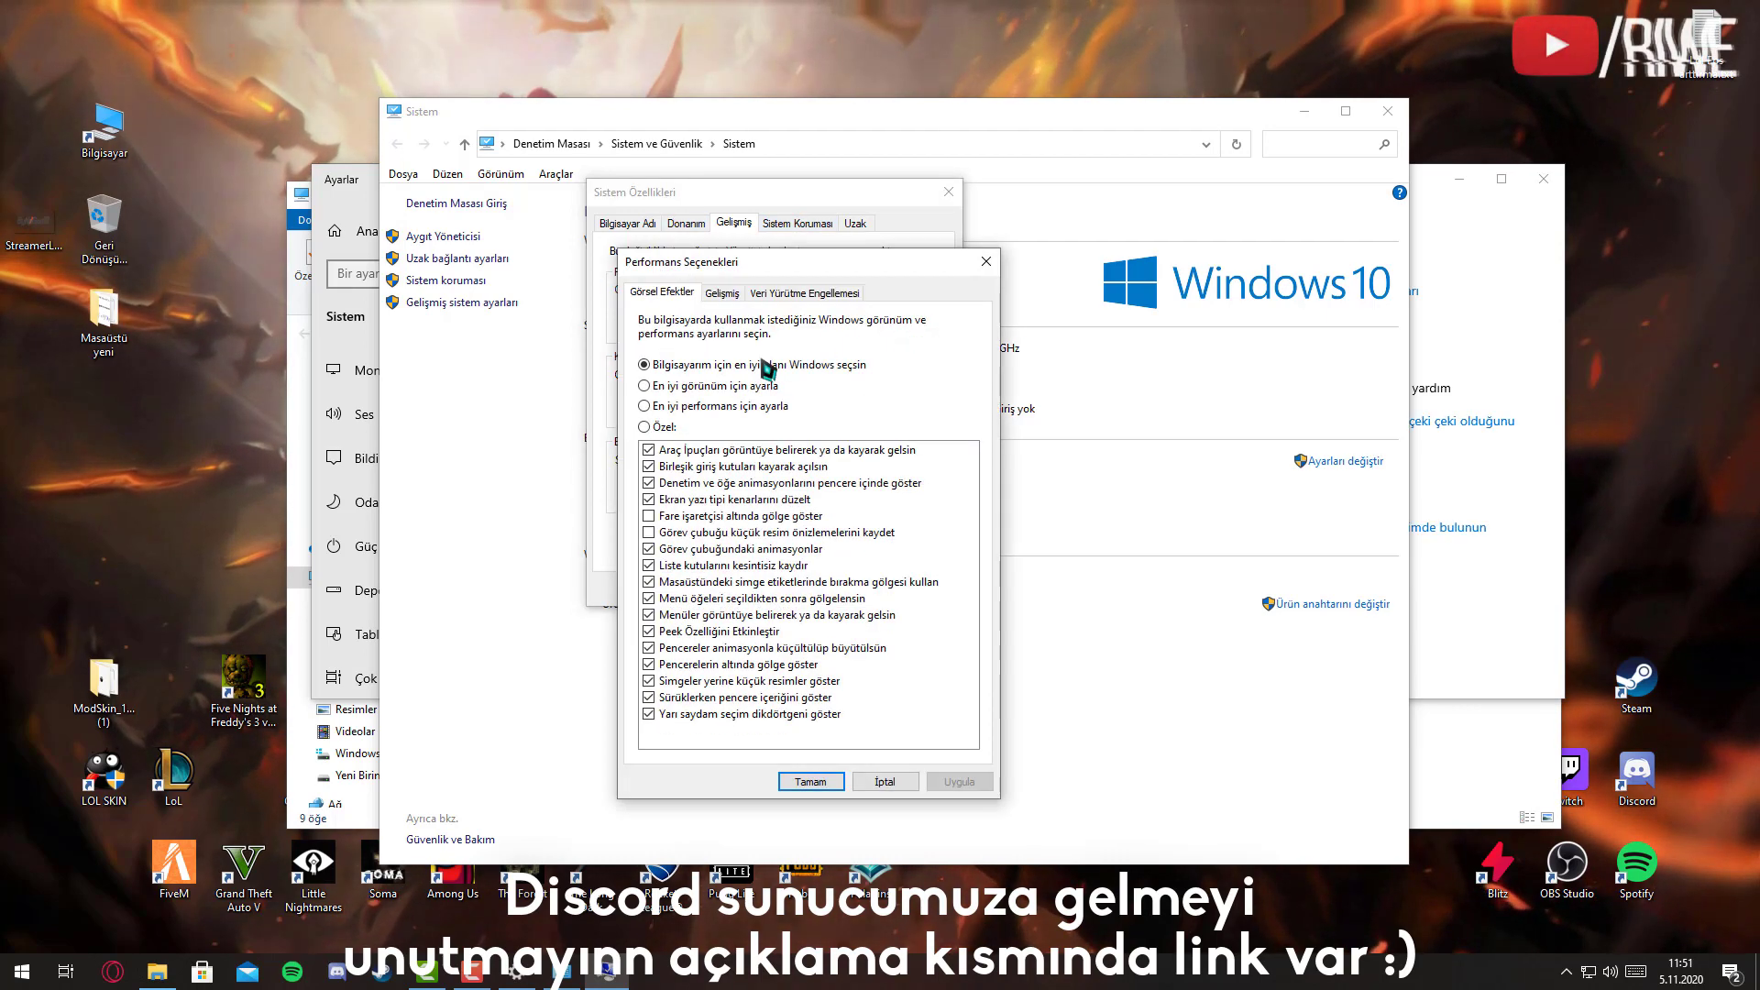
pyautogui.moveTo(762, 271); pyautogui.dragTo(768, 149)
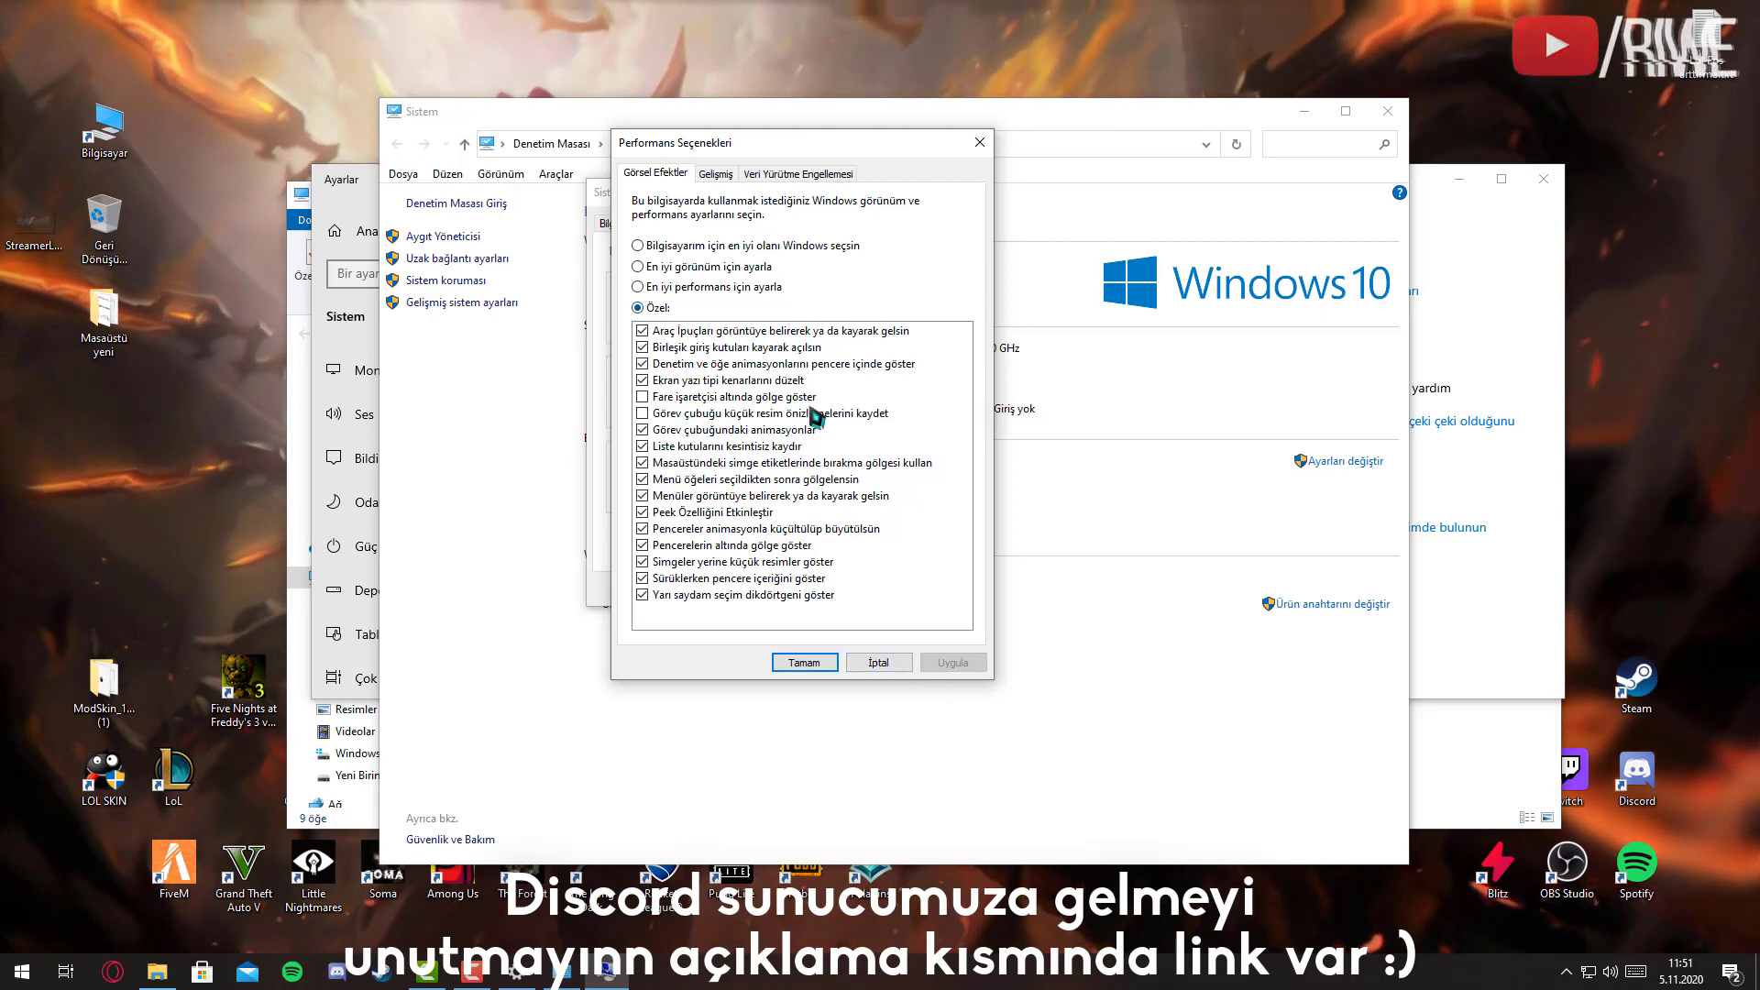
pyautogui.click(898, 663)
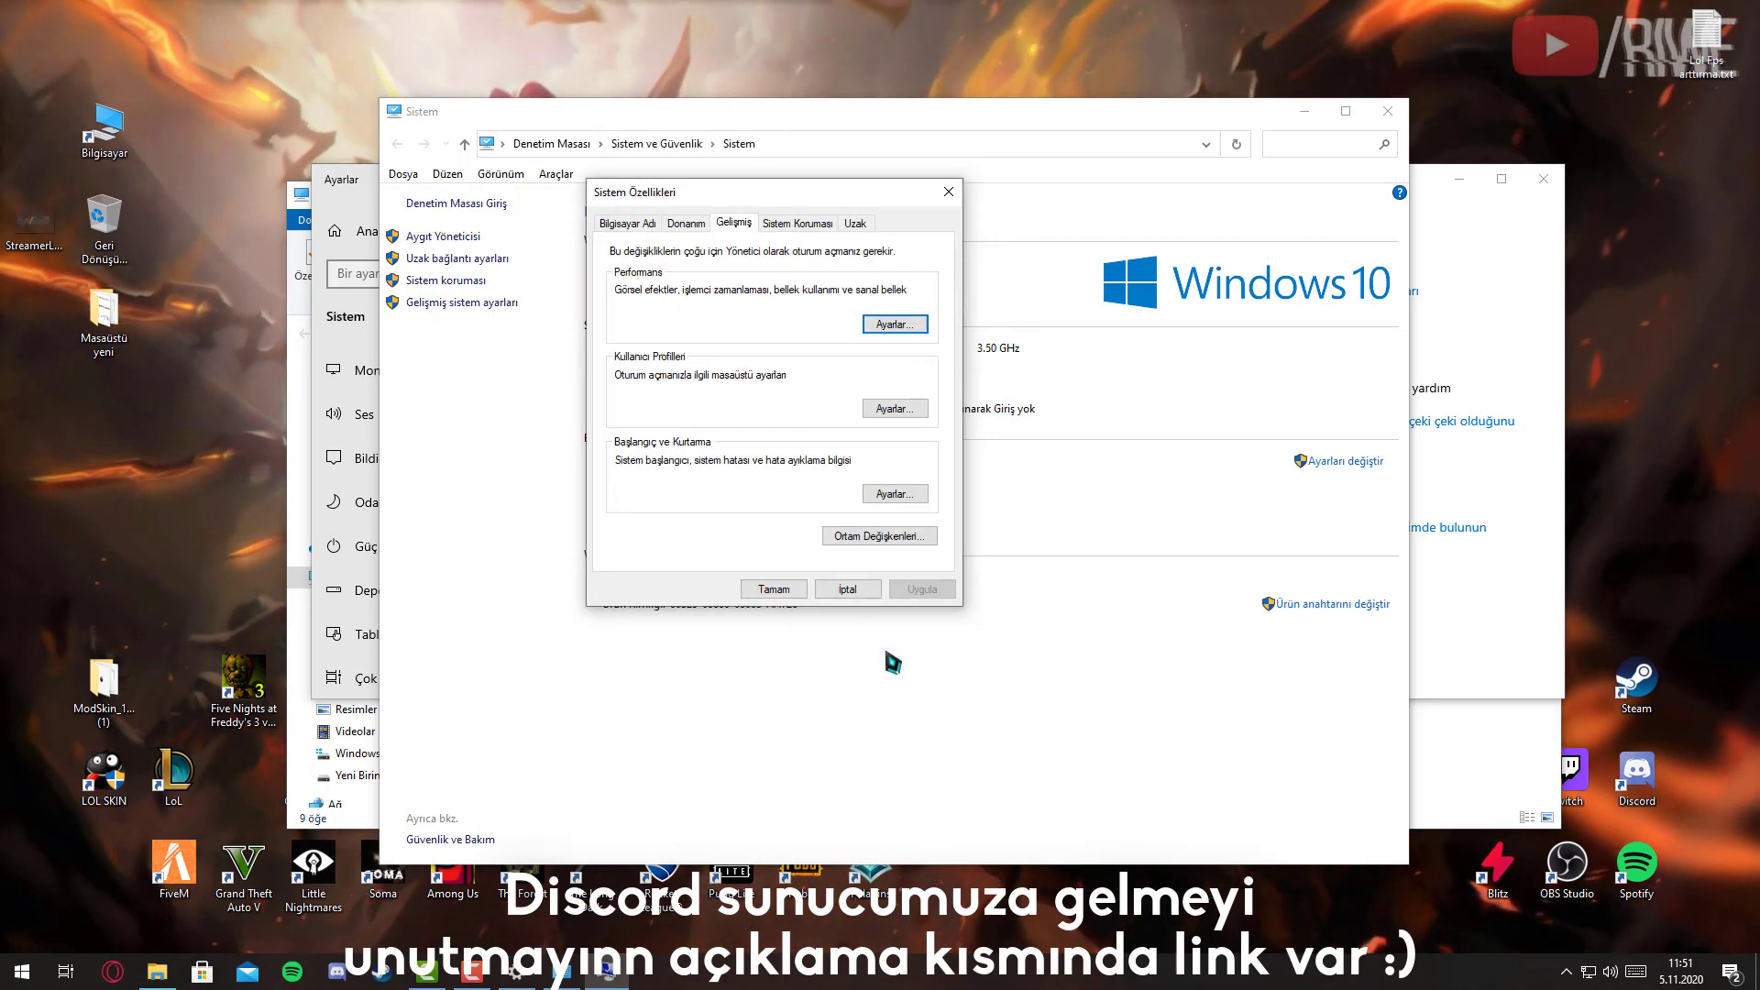
pyautogui.click(867, 590)
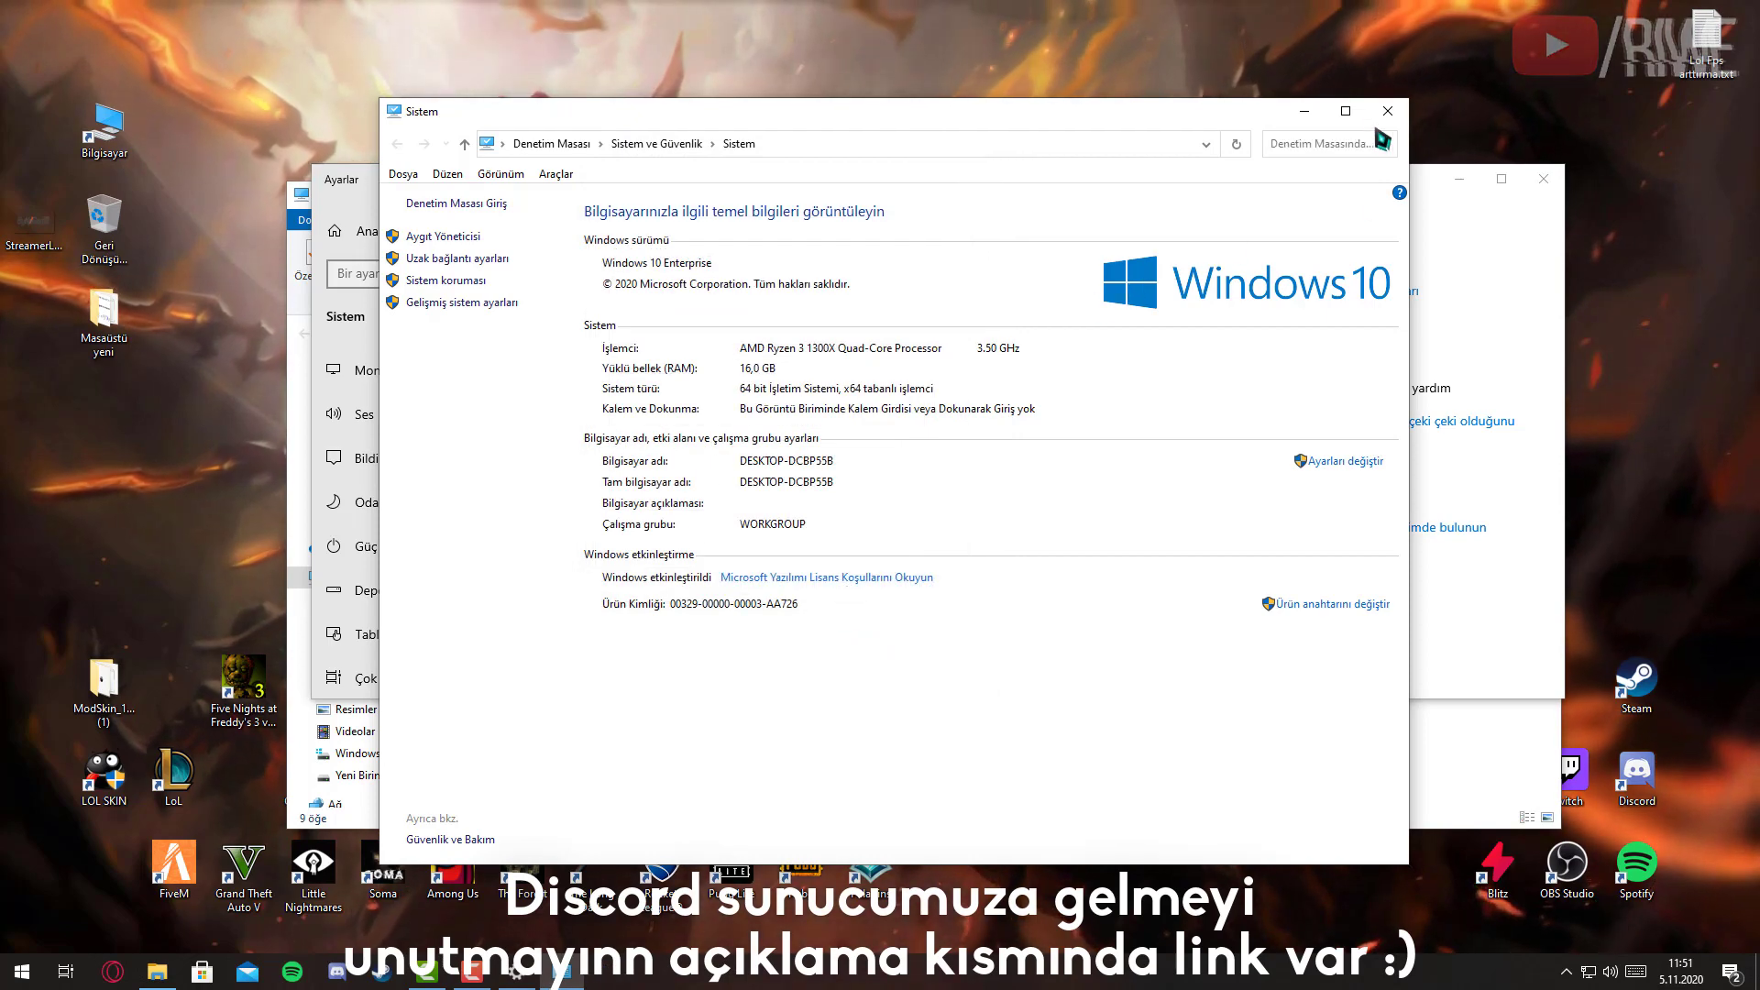
# Close the system information page and the remaining open windows to return to the desktop.
pyautogui.click(1388, 111)
pyautogui.click(1544, 178)
pyautogui.click(1493, 71)
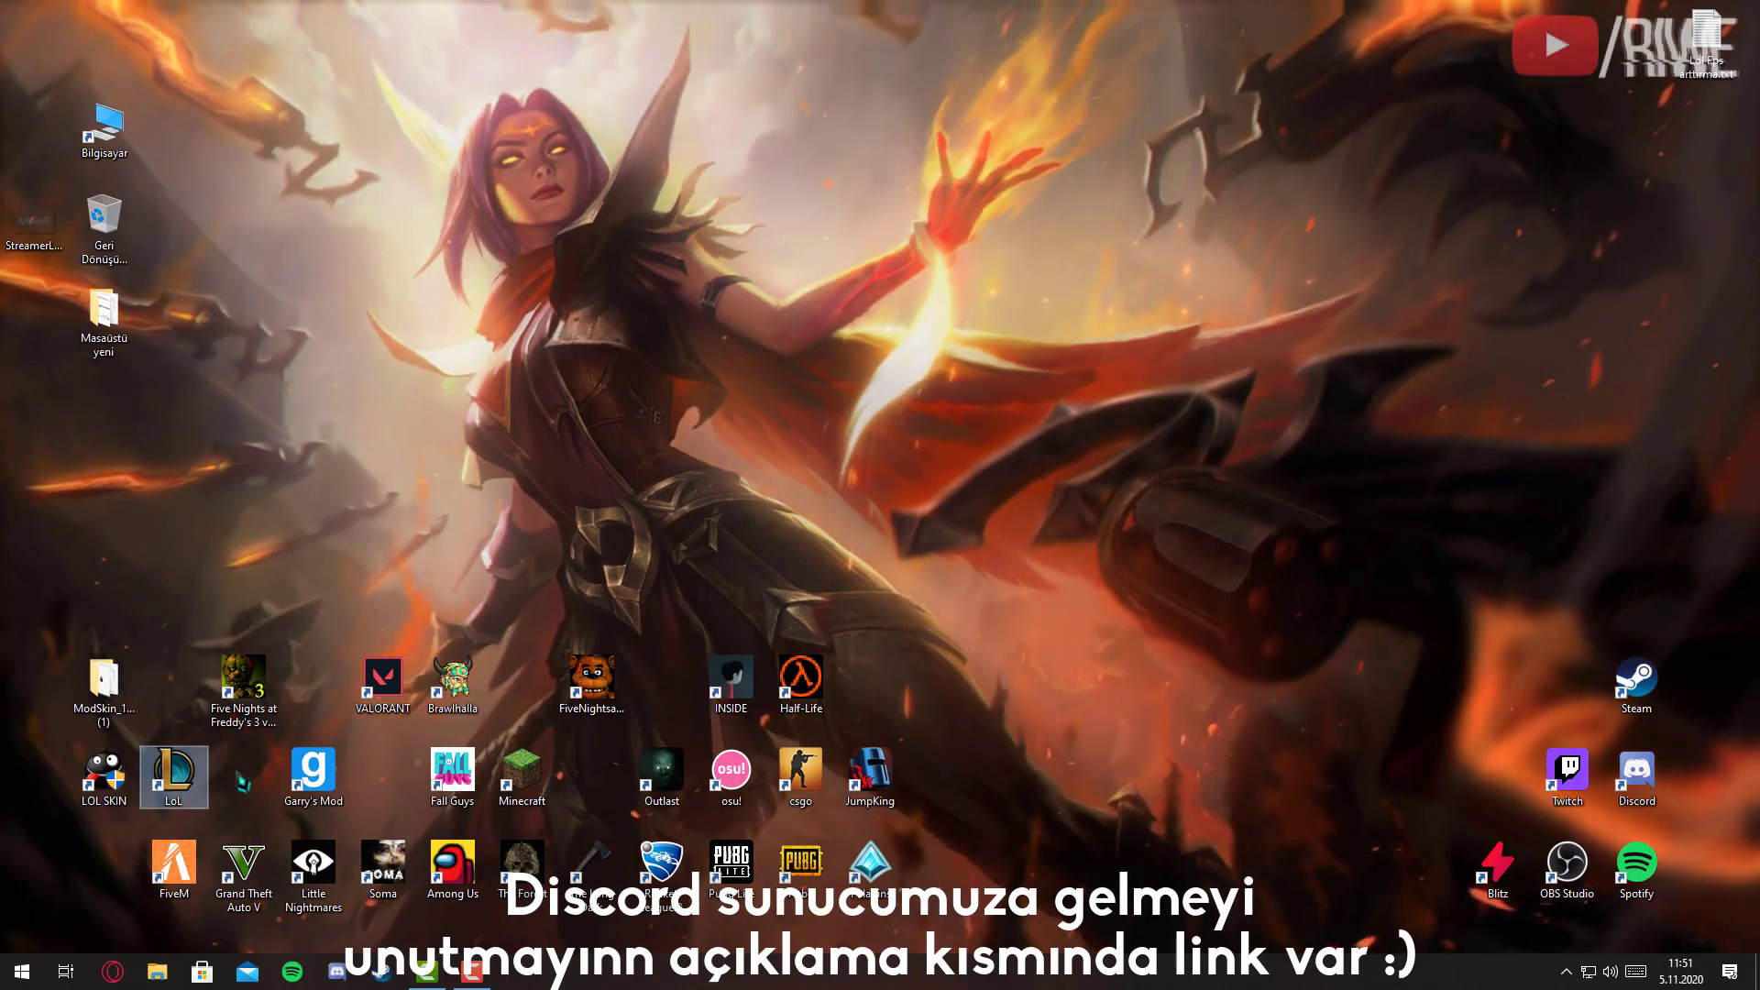
# Launch League of Legends from the desktop, enter the account's username and submit the sign-in.
pyautogui.doubleClick(174, 774)
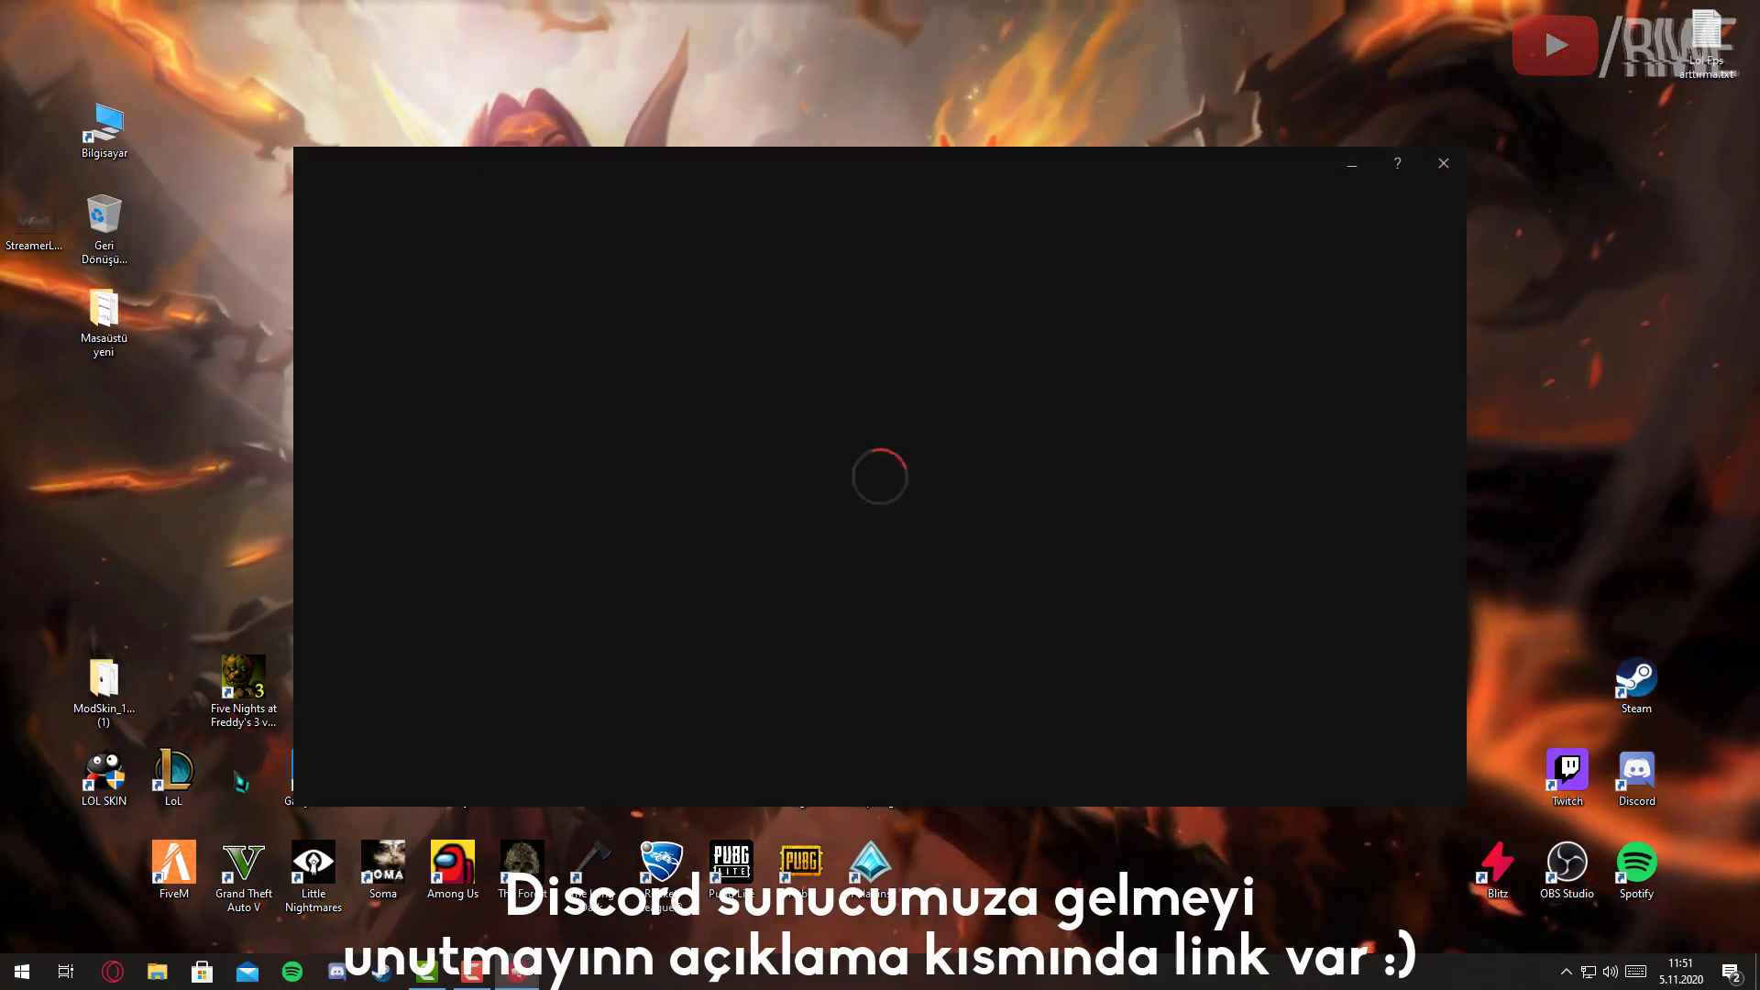
pyautogui.write('riwe0')
pyautogui.press('Tab')
pyautogui.press('Return')
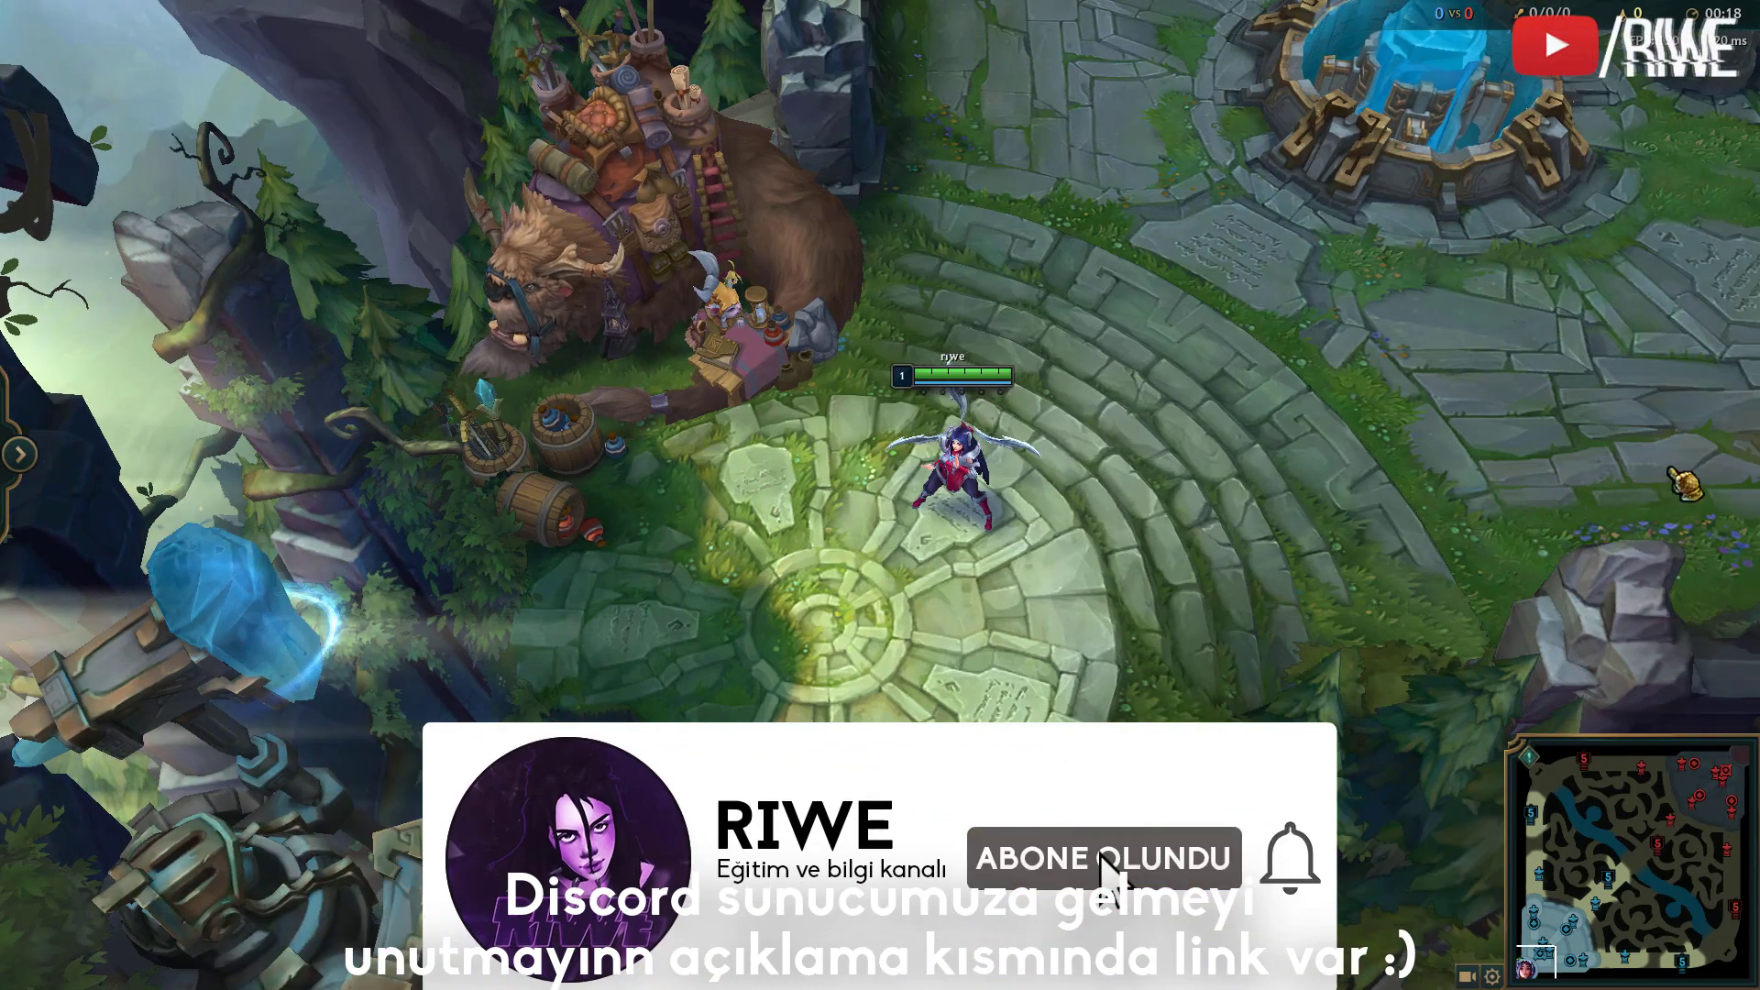
# Open the in-game options and look through the available screen resolutions in the display settings without changing the selection.
pyautogui.rightClick(1375, 346)
pyautogui.press('Escape')
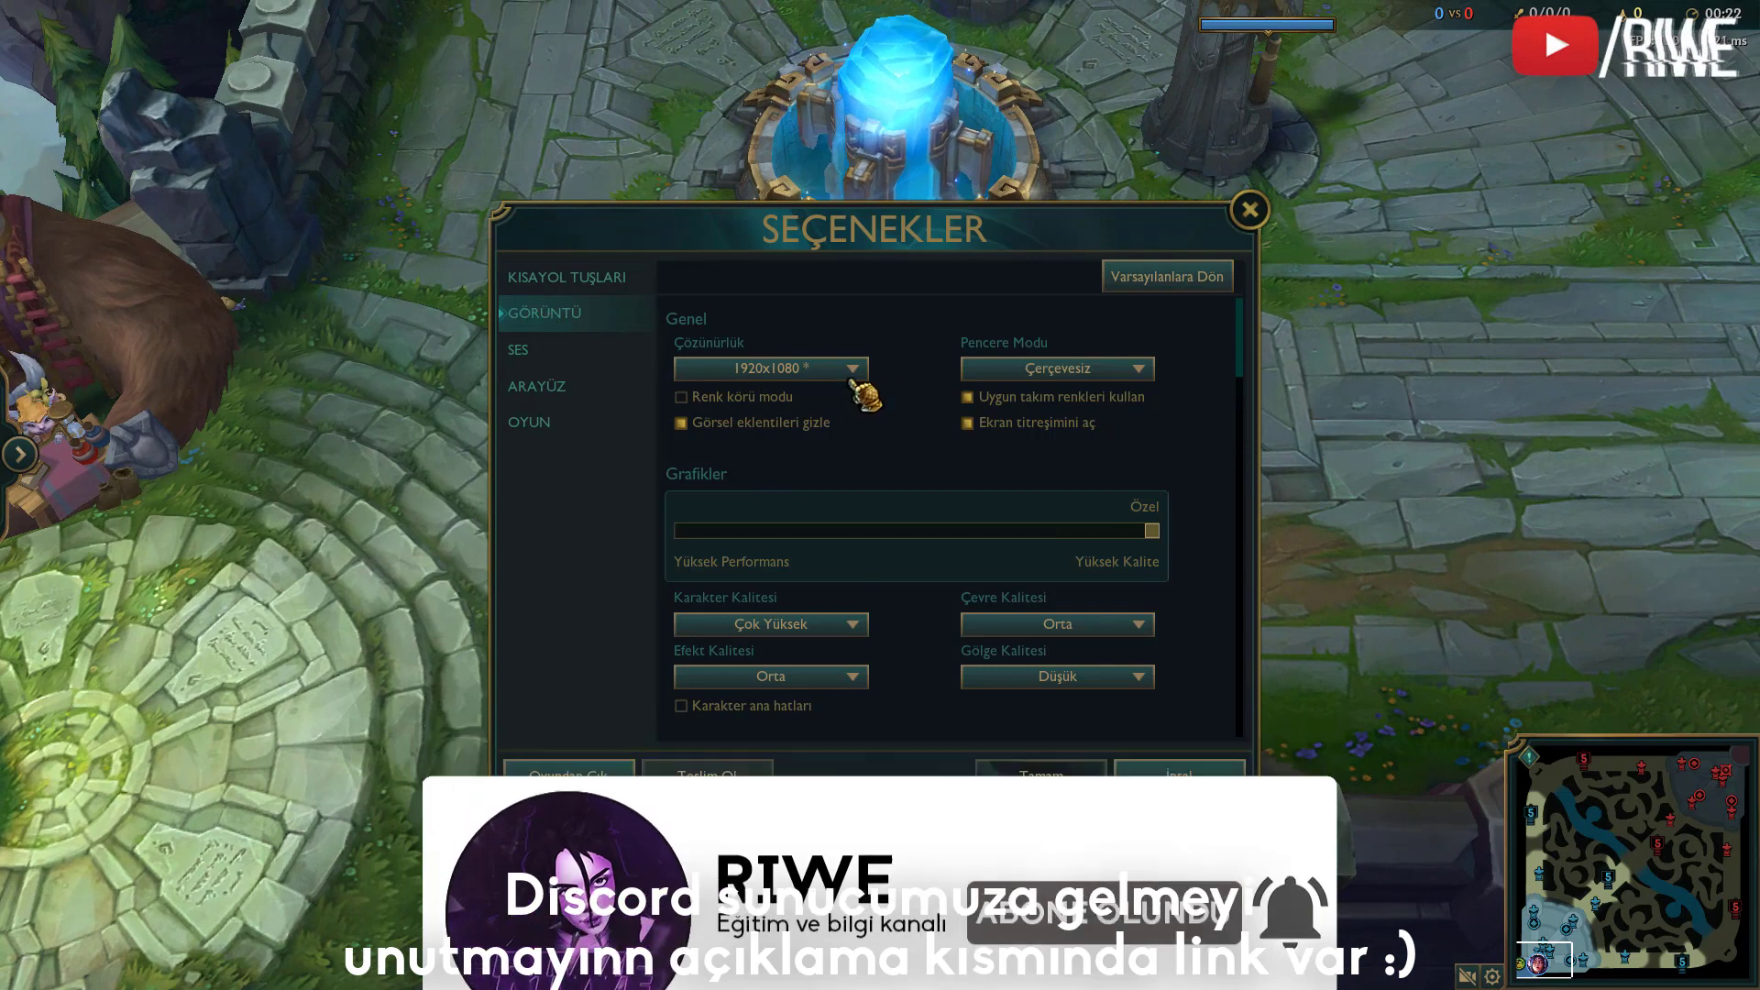
pyautogui.click(842, 372)
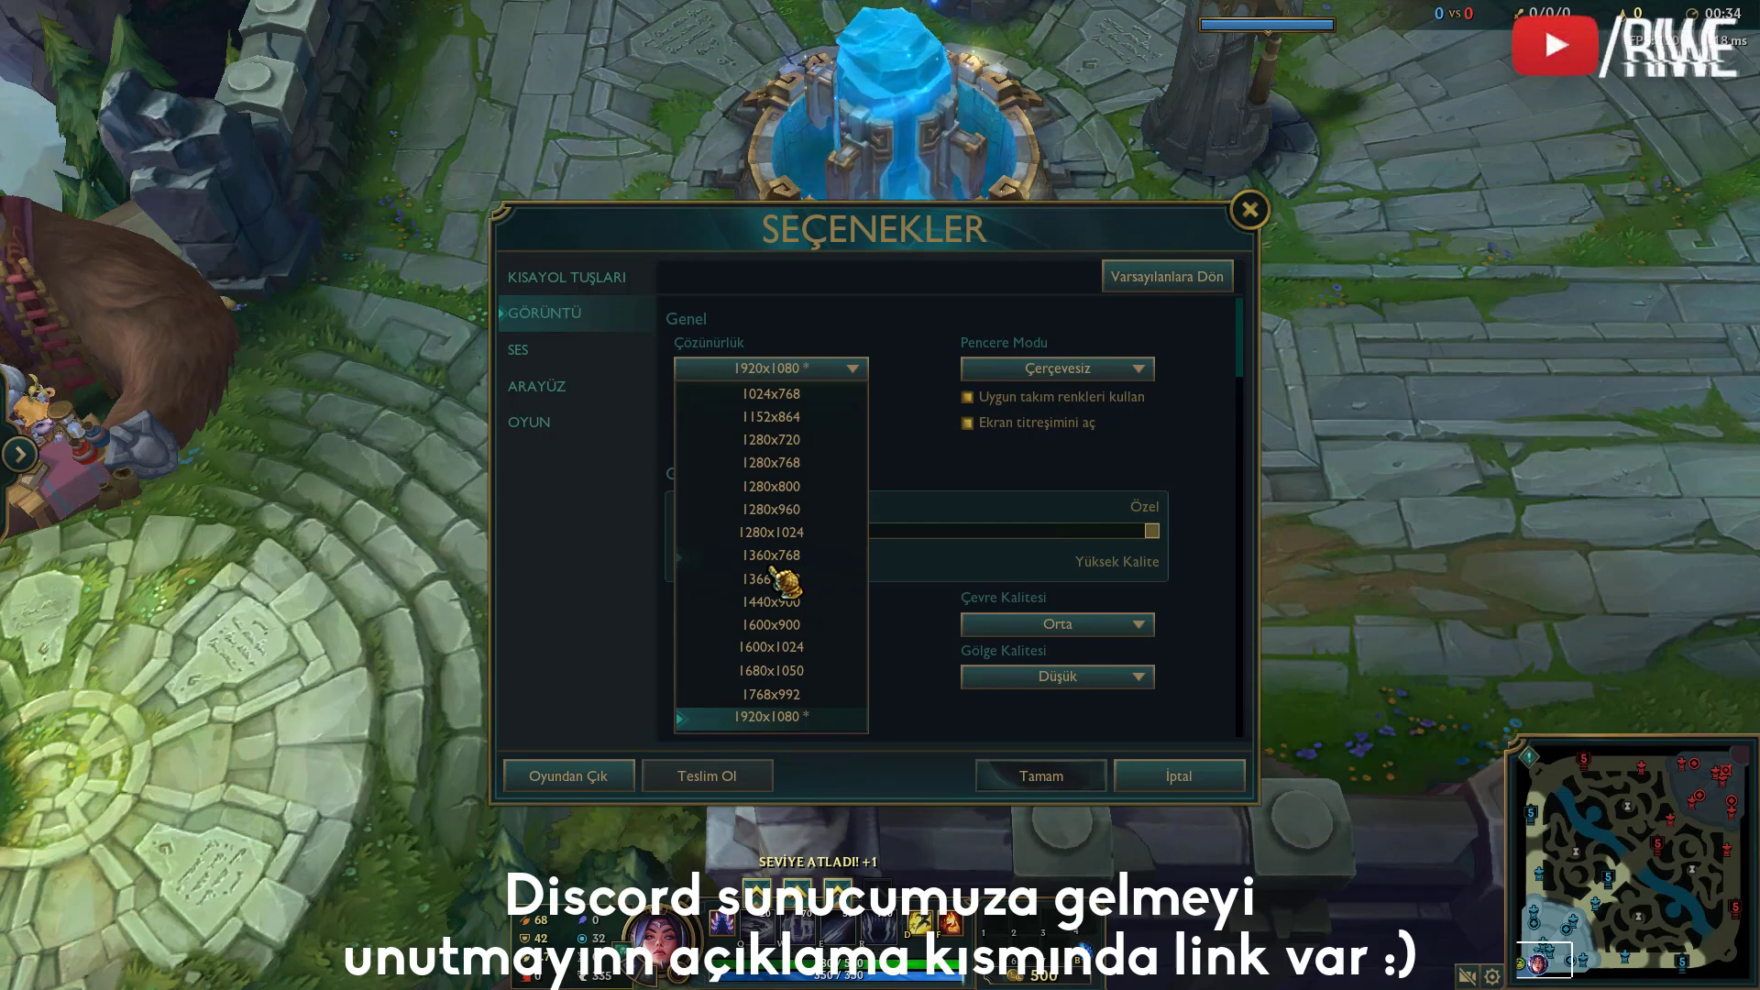
pyautogui.click(945, 453)
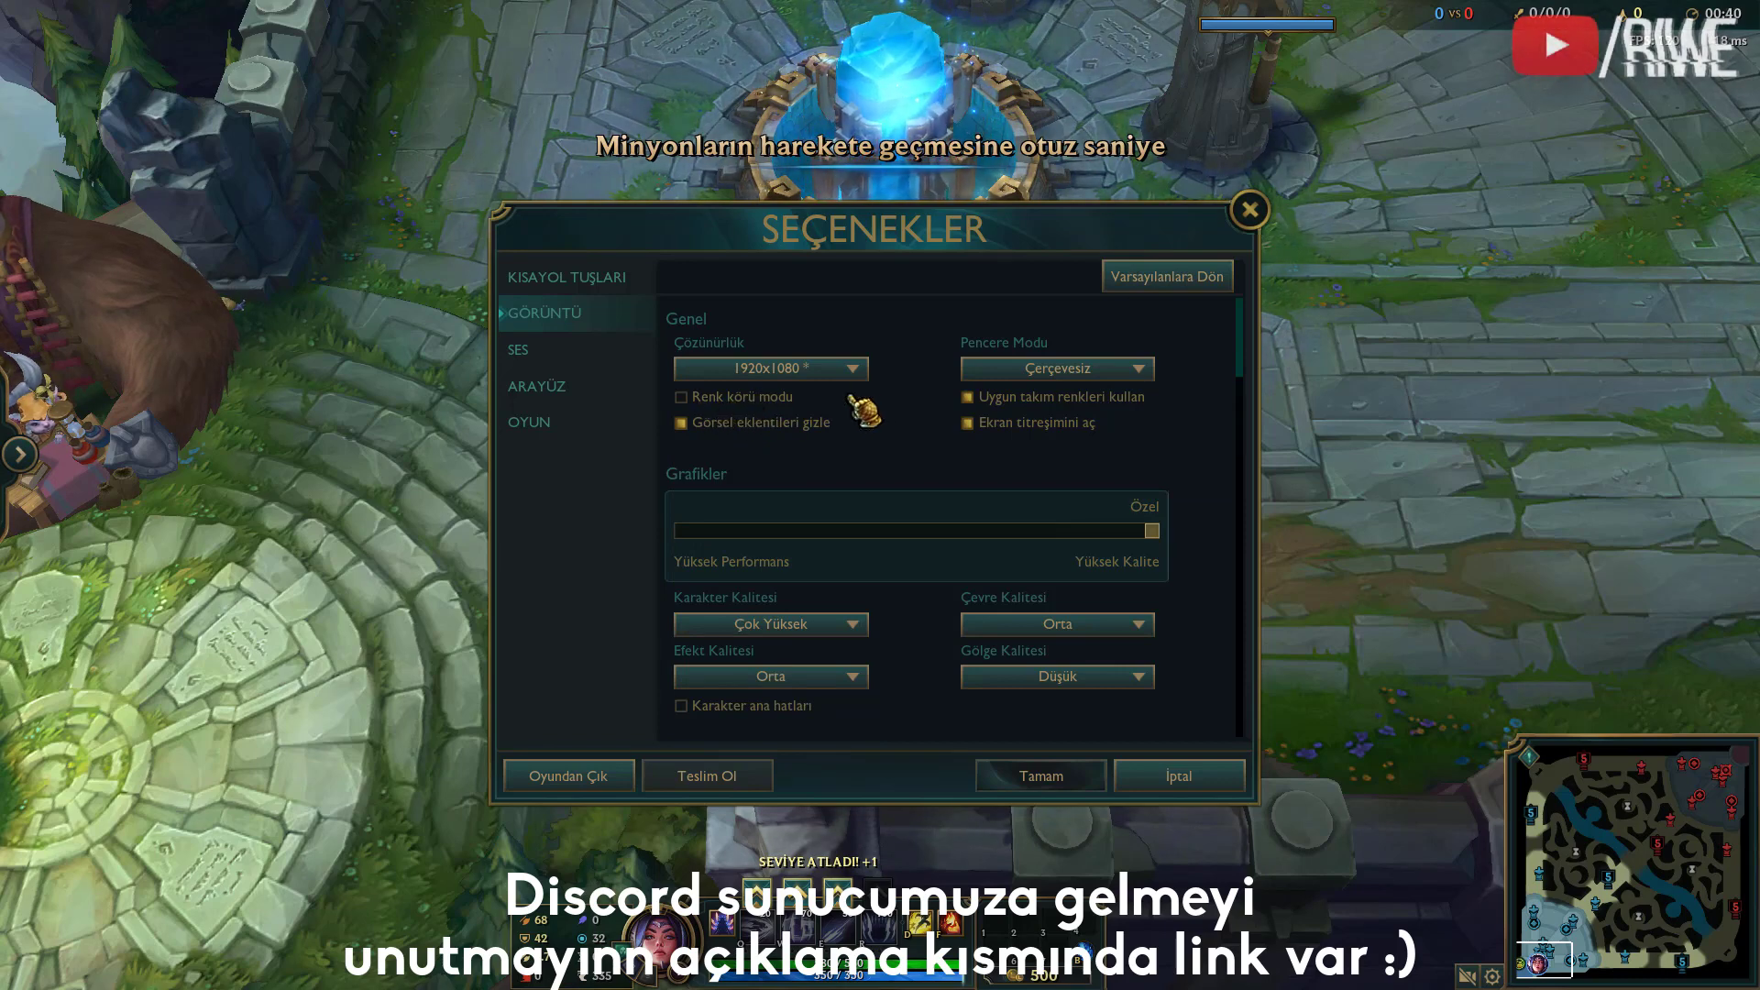
# Disable Ekran titreşimini aç and lower the graphics preset so character, environment and effect quality are Çok Düşük and shadows Kapalı.
pyautogui.moveTo(752, 426)
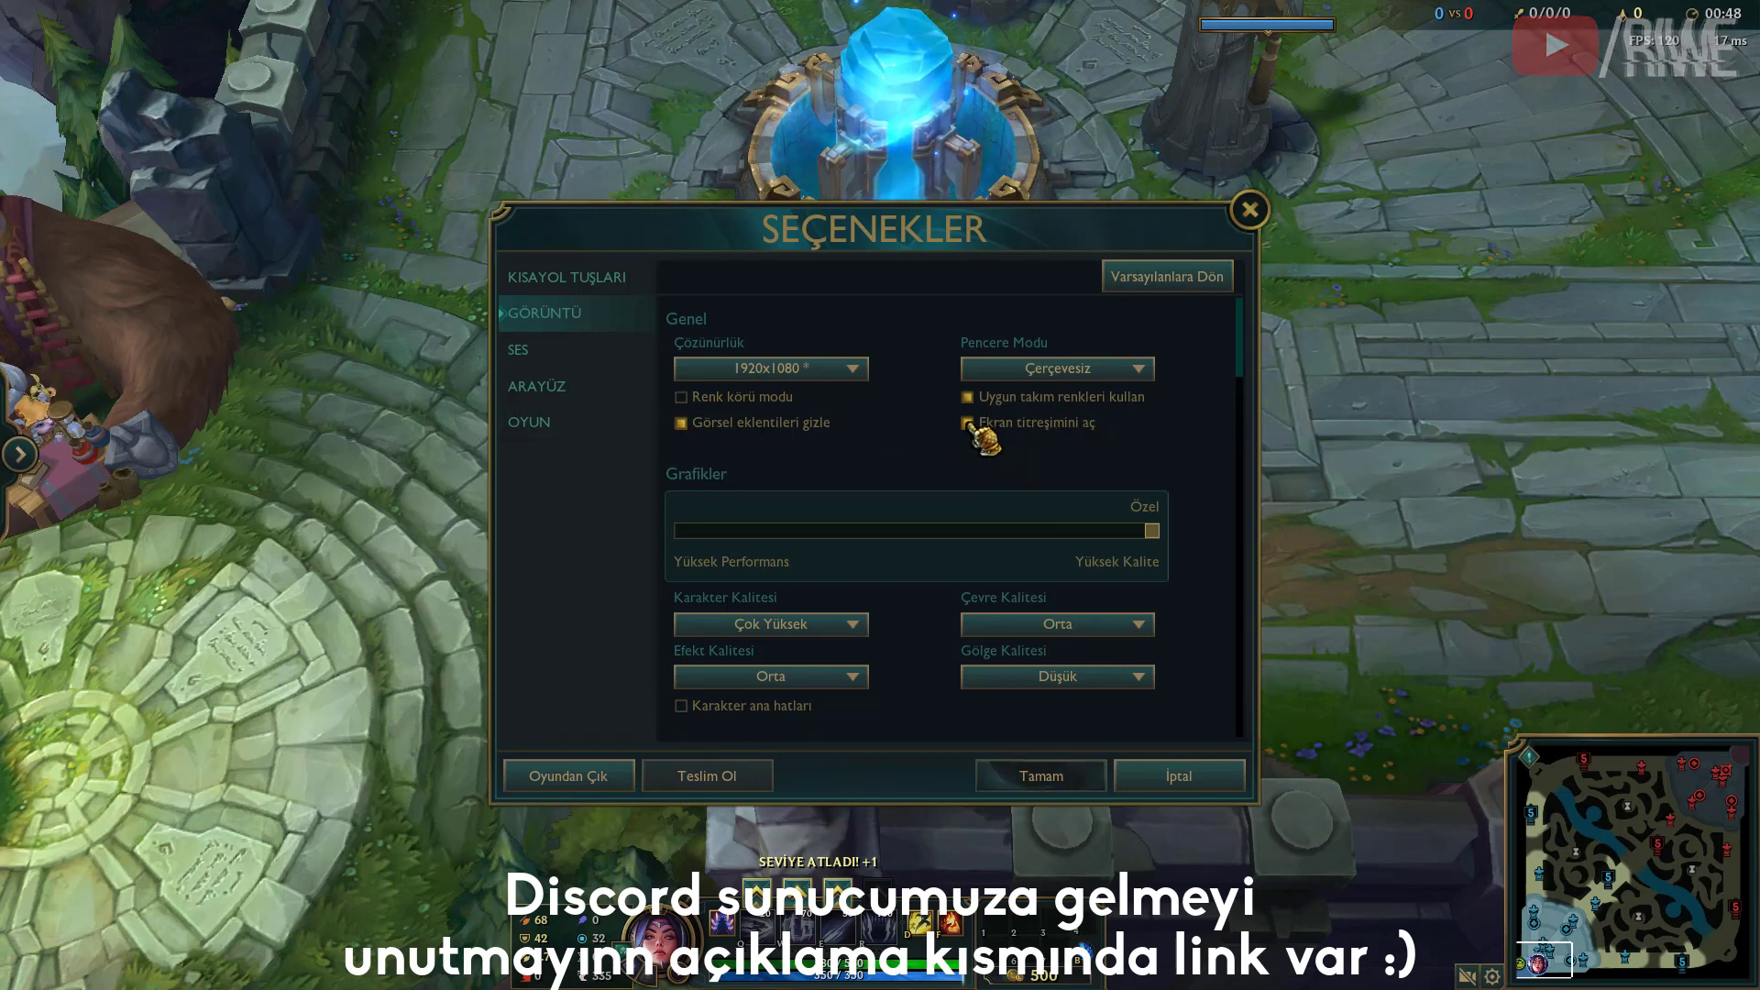
pyautogui.click(968, 423)
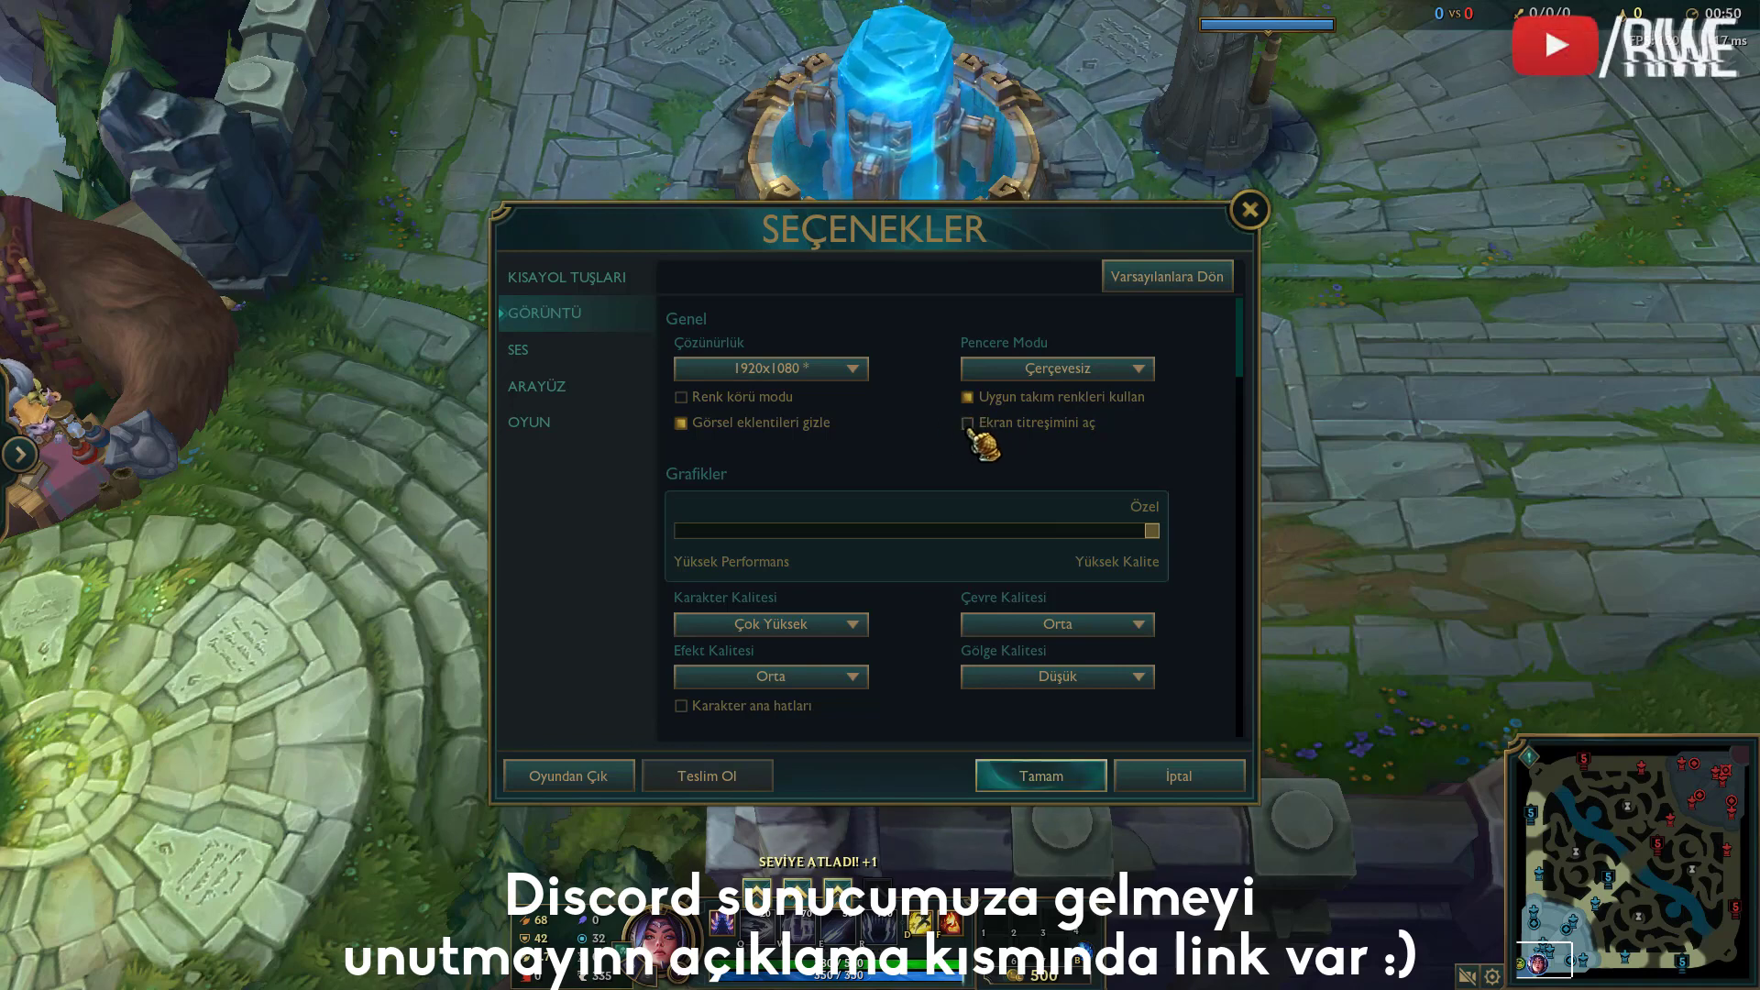
pyautogui.moveTo(1242, 356); pyautogui.dragTo(1241, 401)
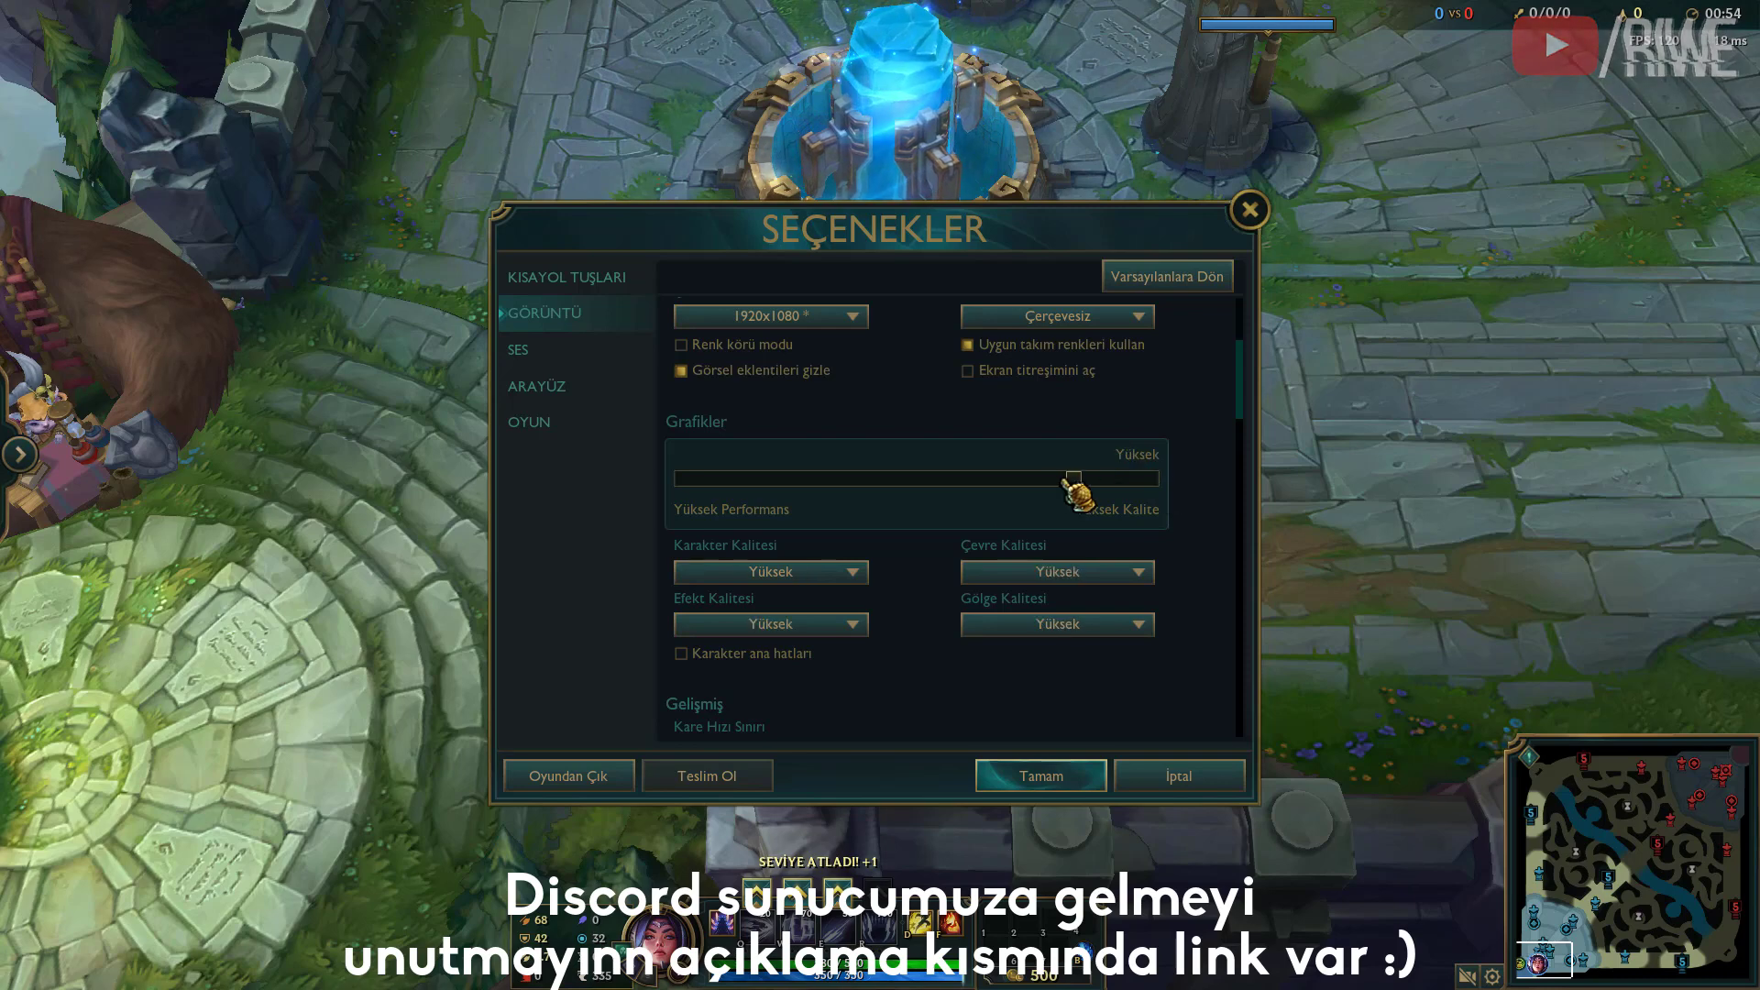
pyautogui.scroll(-5, 904, 636)
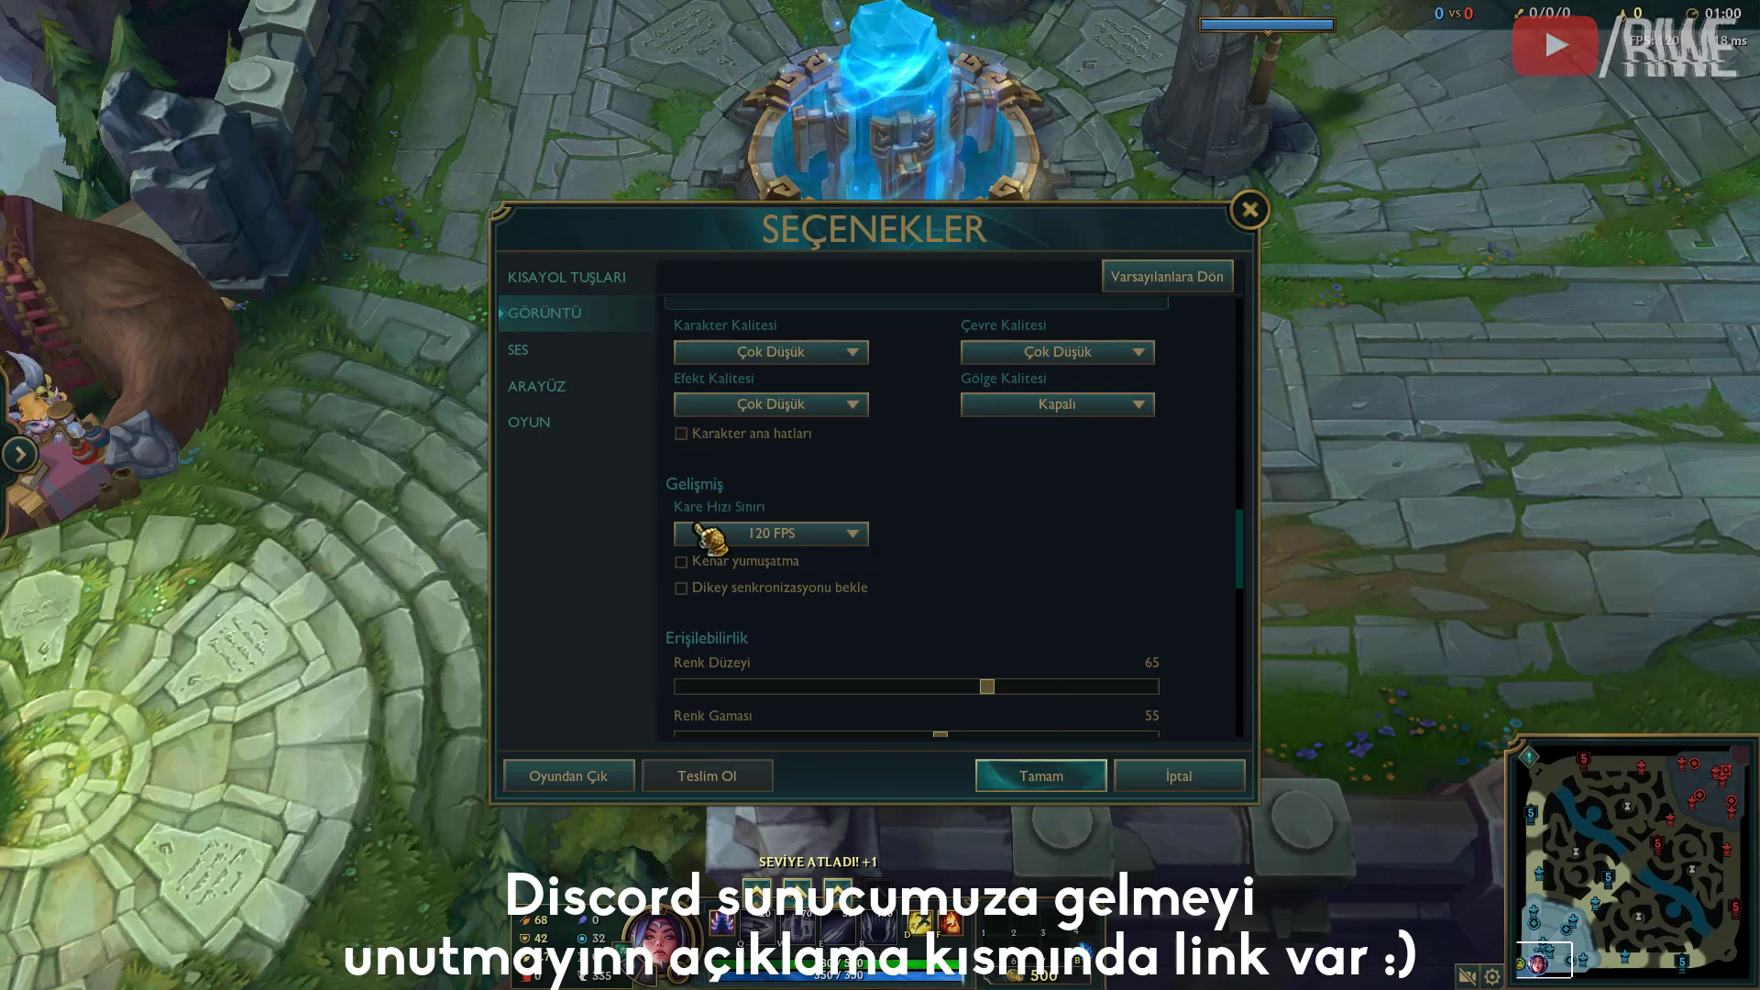
# Check the description of Kenar yumuşatma and open the Kare Hızı Sınırı choices in the advanced display settings.
pyautogui.moveTo(699, 570)
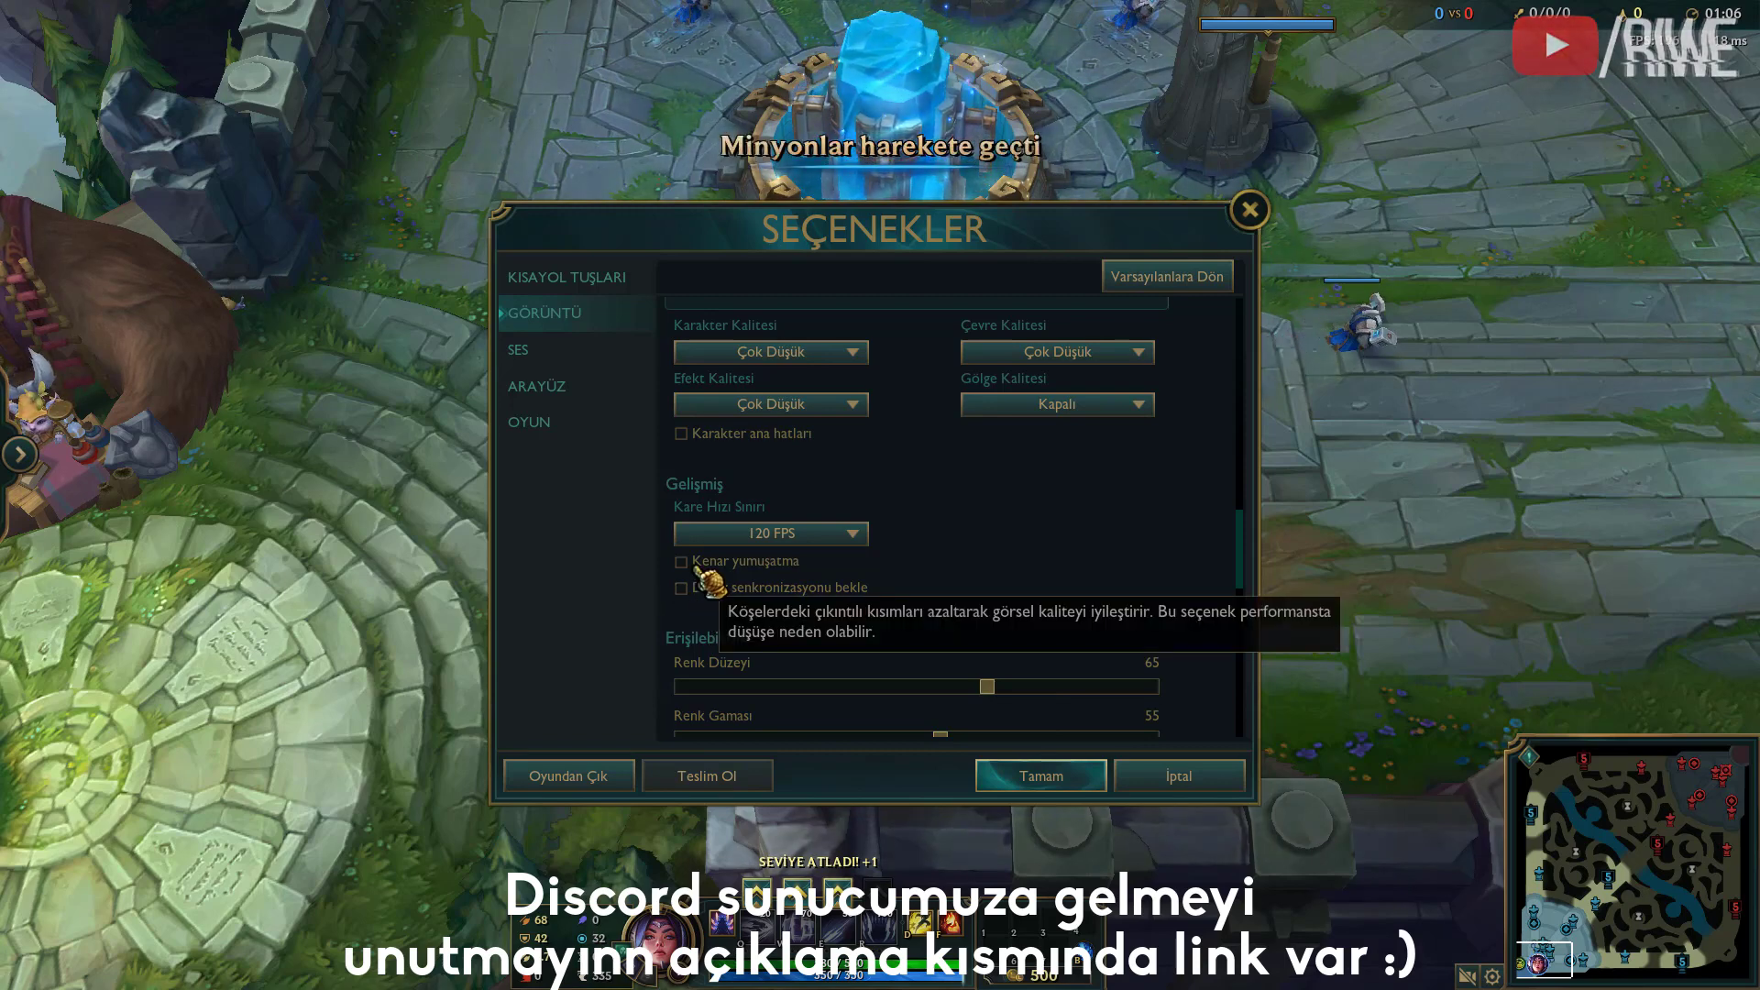
pyautogui.click(830, 534)
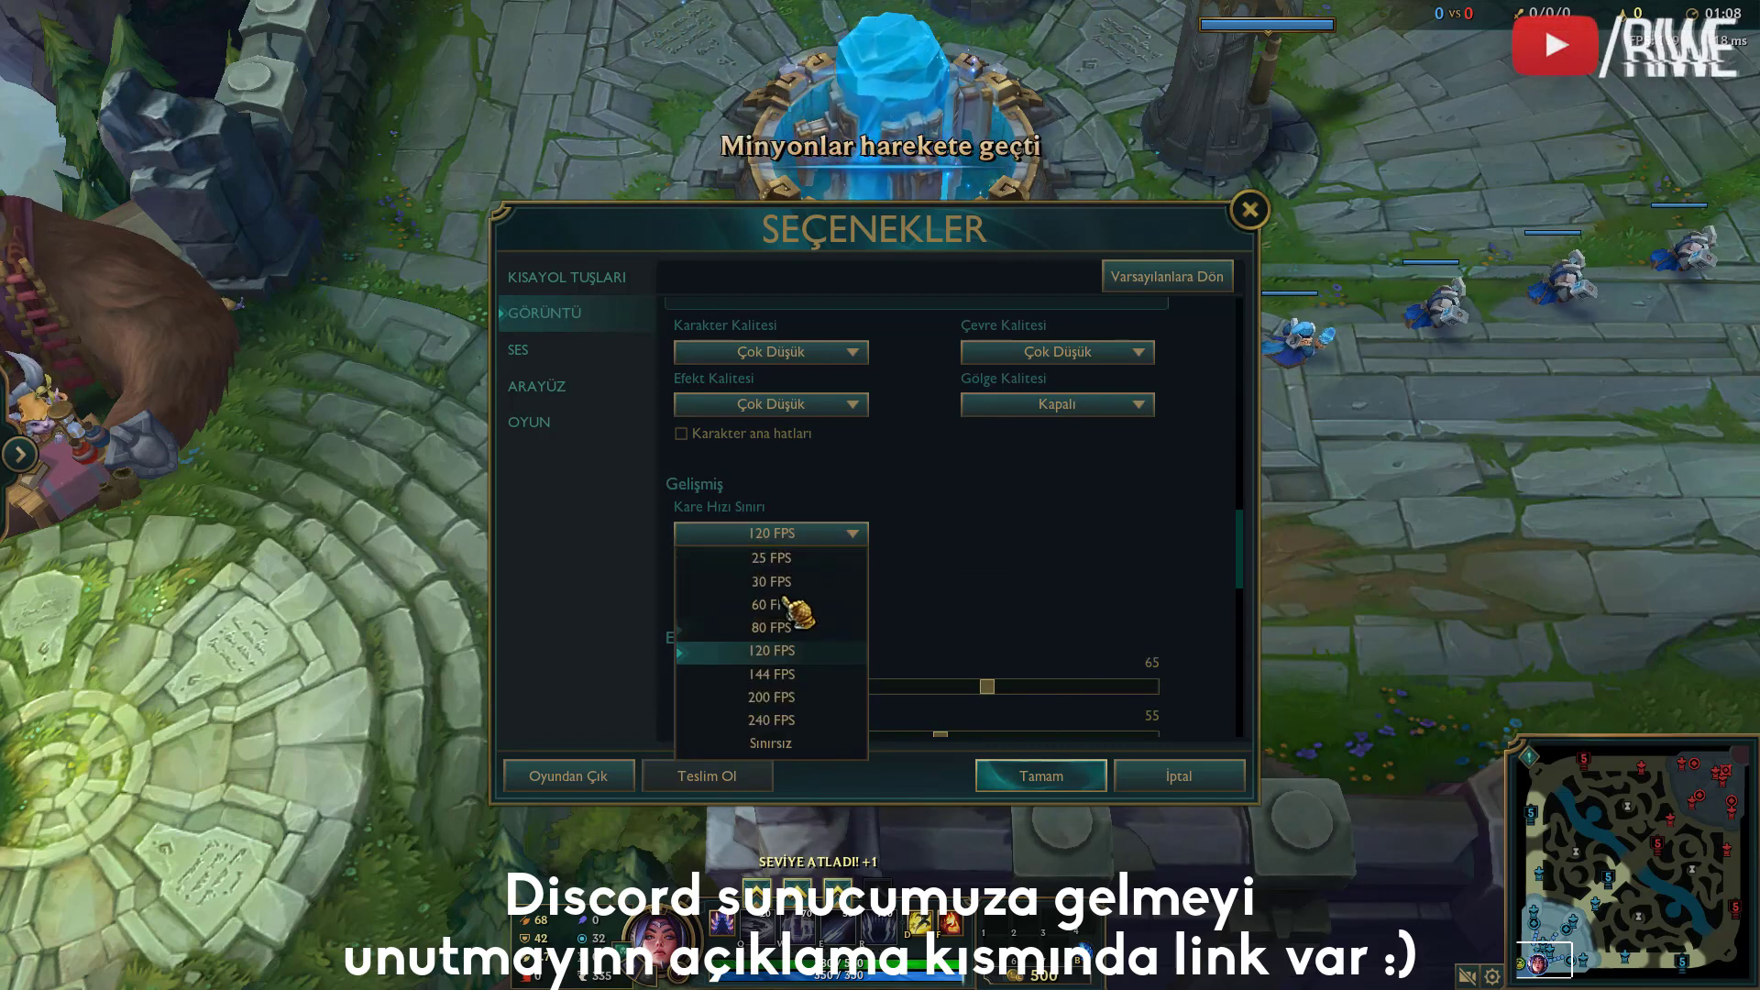